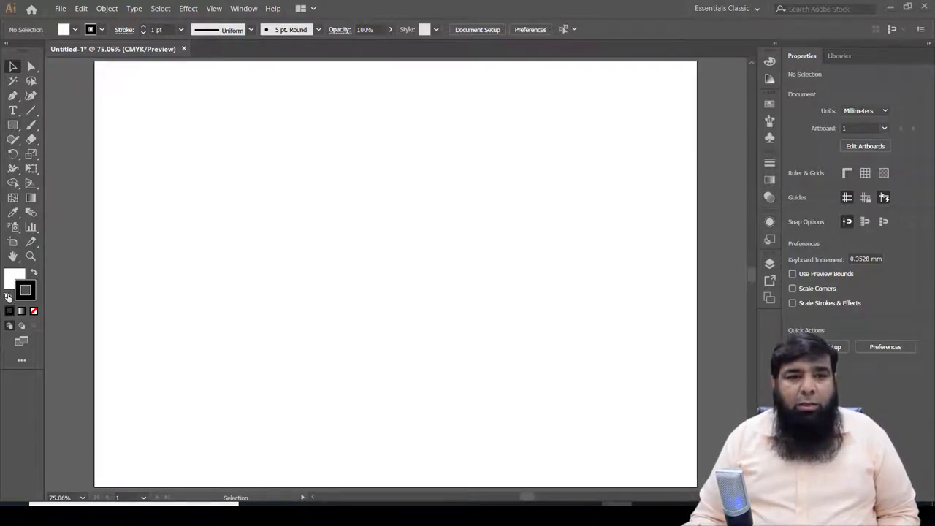
Draw a square near the top of the artboard and a circle below it
left_click(12, 125)
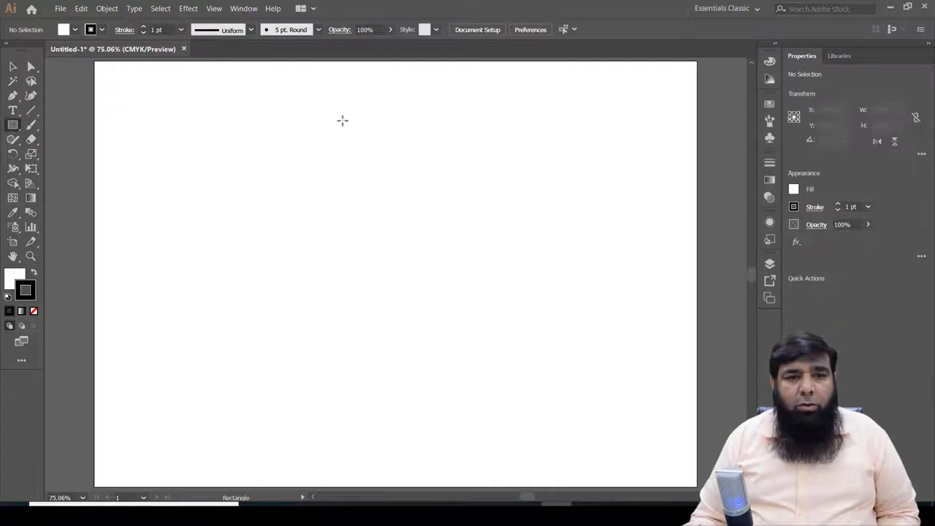
left_click_drag(343, 108, 410, 179)
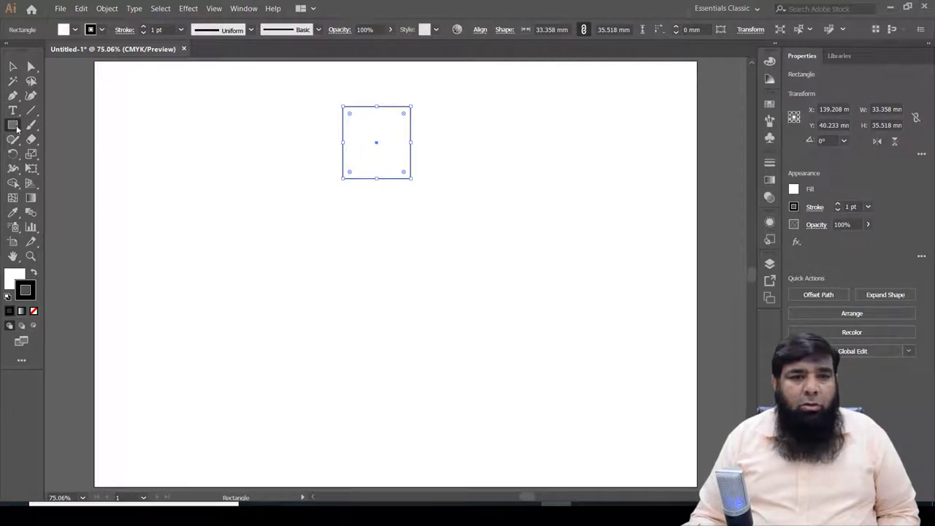
left_click_drag(16, 128, 59, 154)
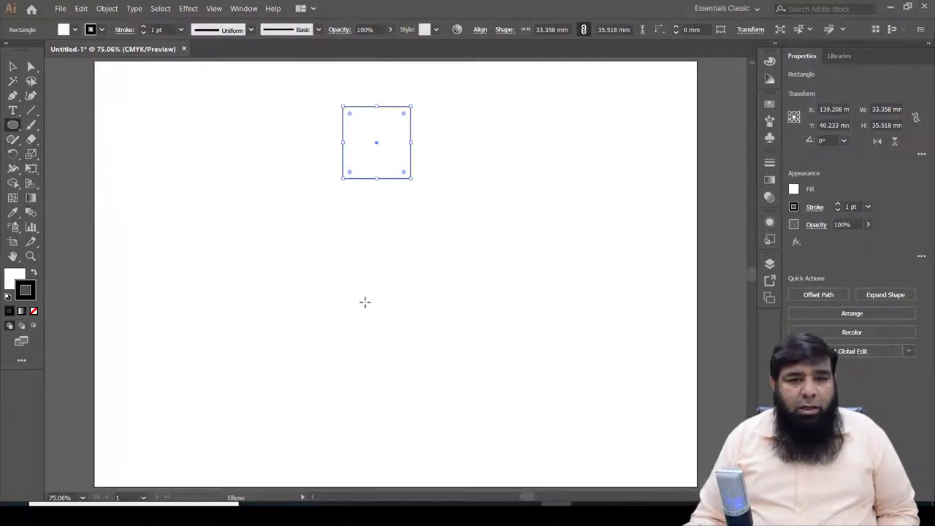
left_click_drag(365, 302, 448, 385)
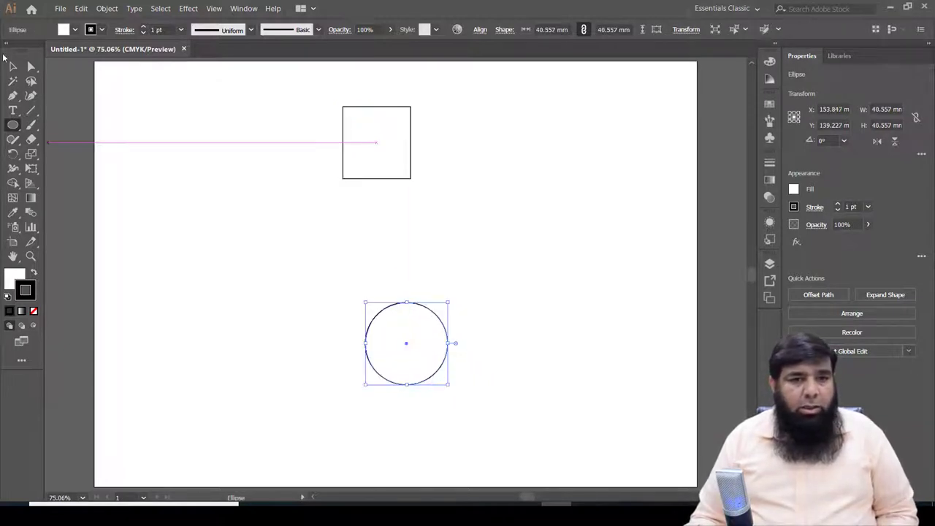
Shift the circle left to sit directly under the square, then select both shapes
left_click(13, 67)
left_click_drag(413, 351, 390, 350)
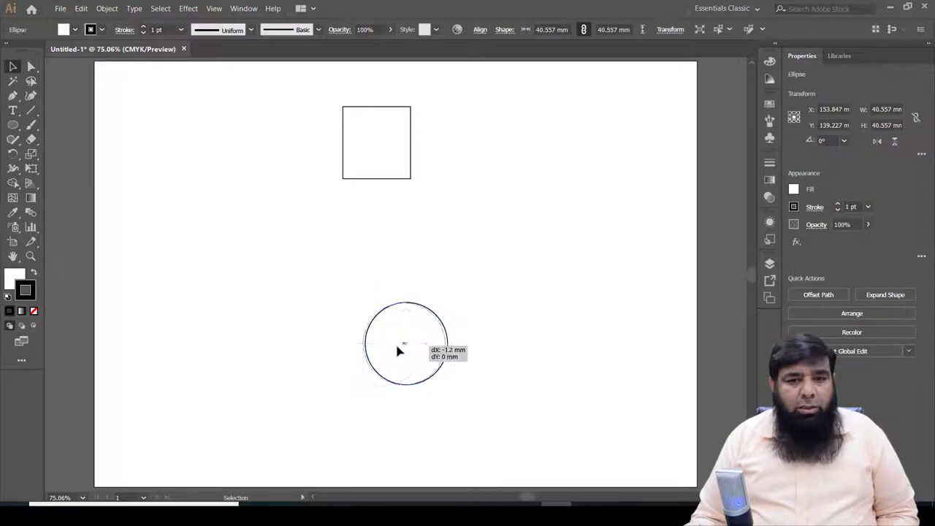
left_click_drag(299, 97, 467, 401)
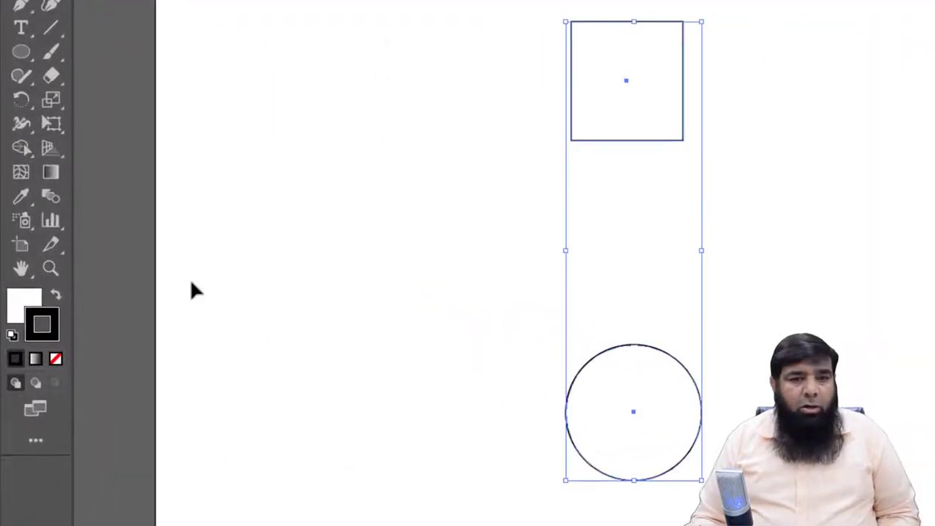
left_click(60, 198)
left_click(60, 198)
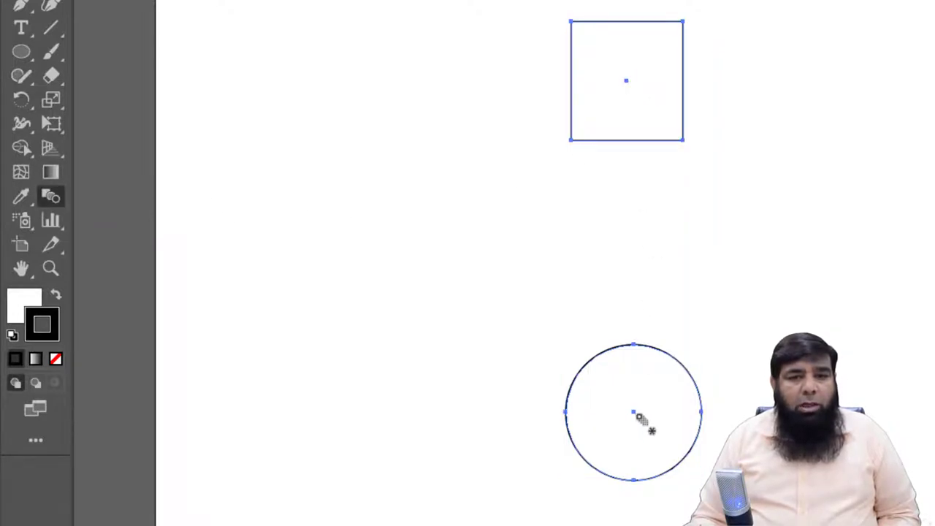
left_click(627, 81)
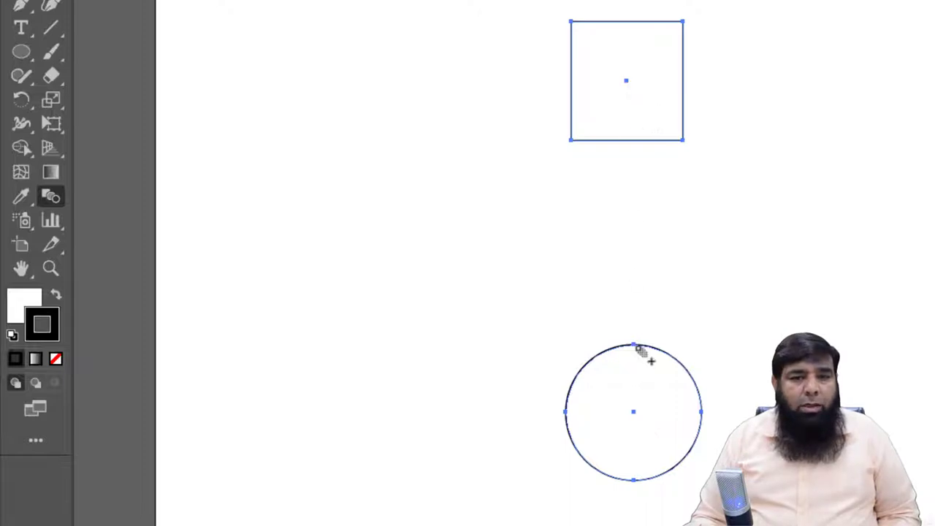
left_click(634, 420)
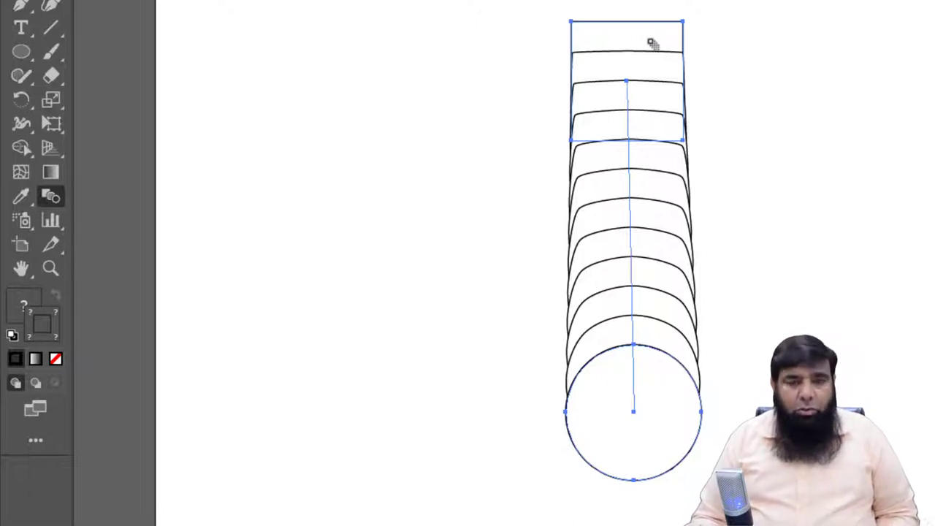
key("ctrl+shift+b")
key("ctrl+z")
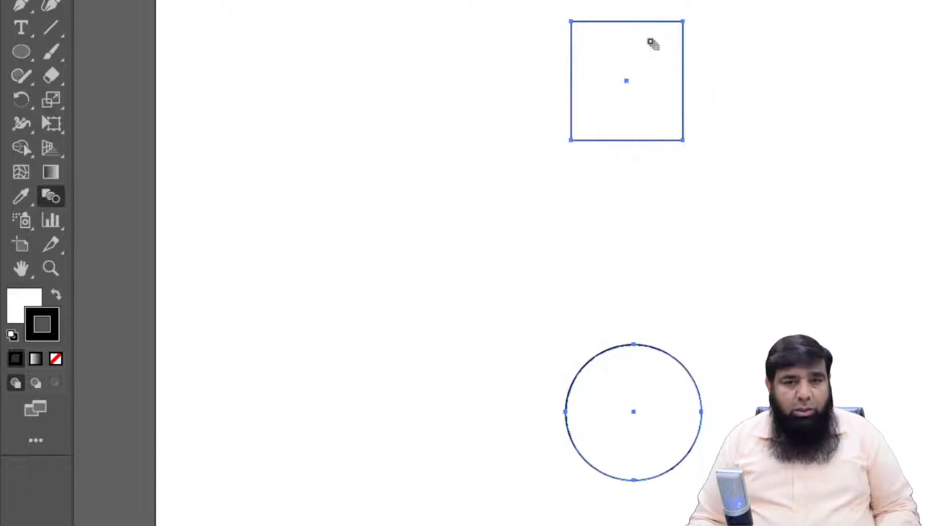
Rotate the square 45° into a diamond
key("v")
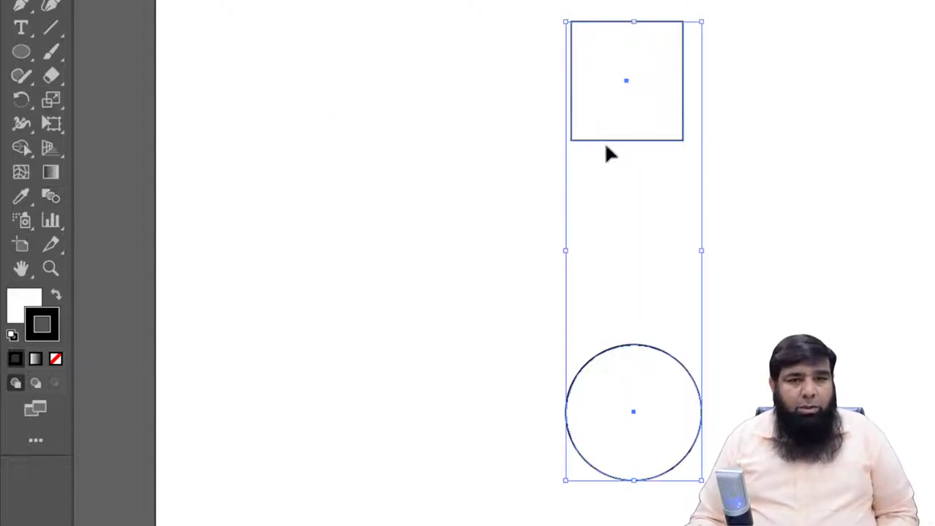
left_click(681, 139)
left_click_drag(685, 149, 740, 71)
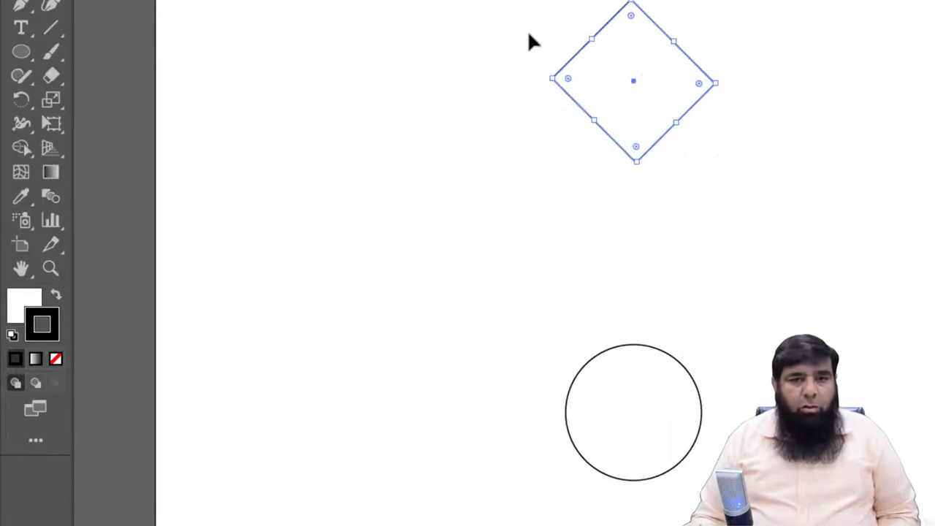
Select the diamond and circle and blend them with Ctrl+Alt+B
left_click_drag(530, 34, 683, 418)
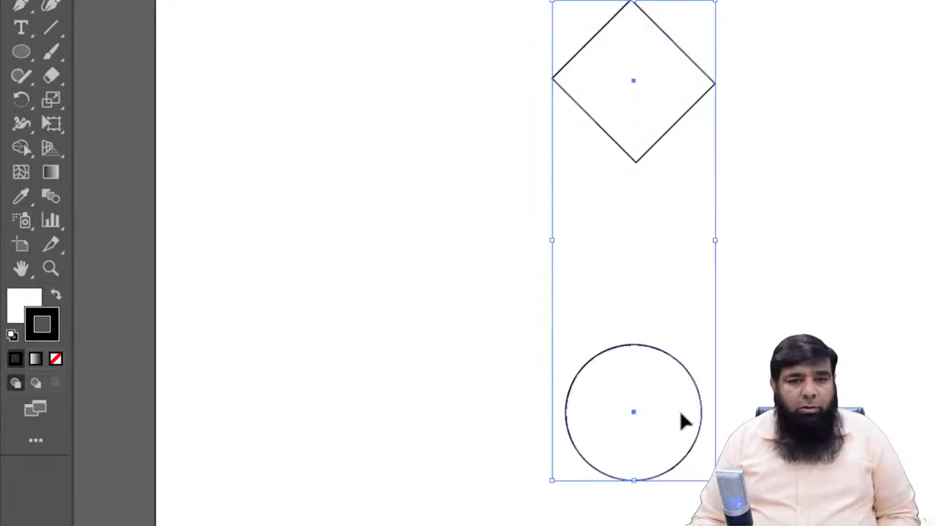
left_click(51, 197)
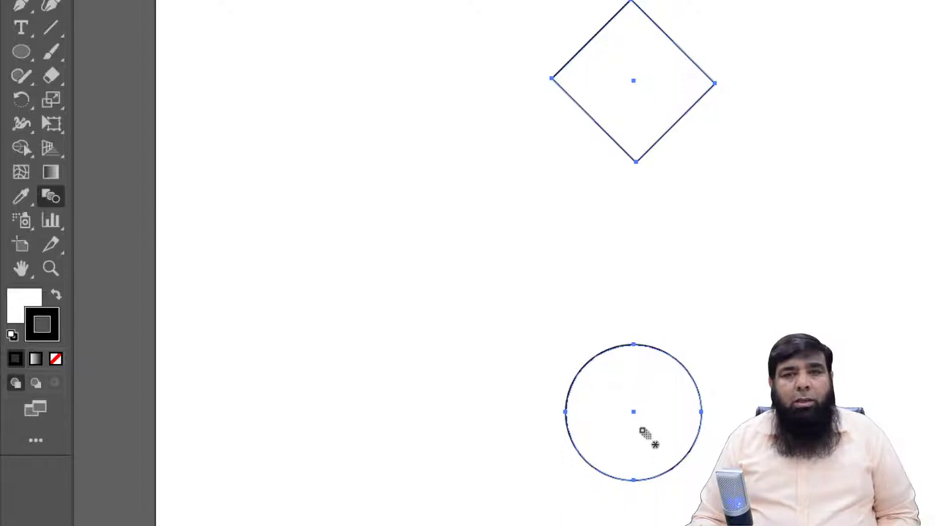
key("ctrl+alt+b")
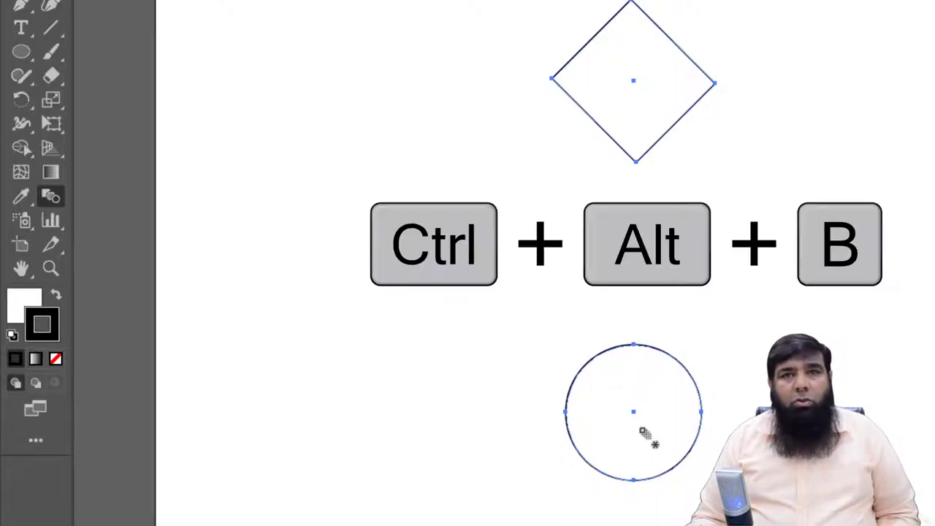
key("ctrl+alt+b")
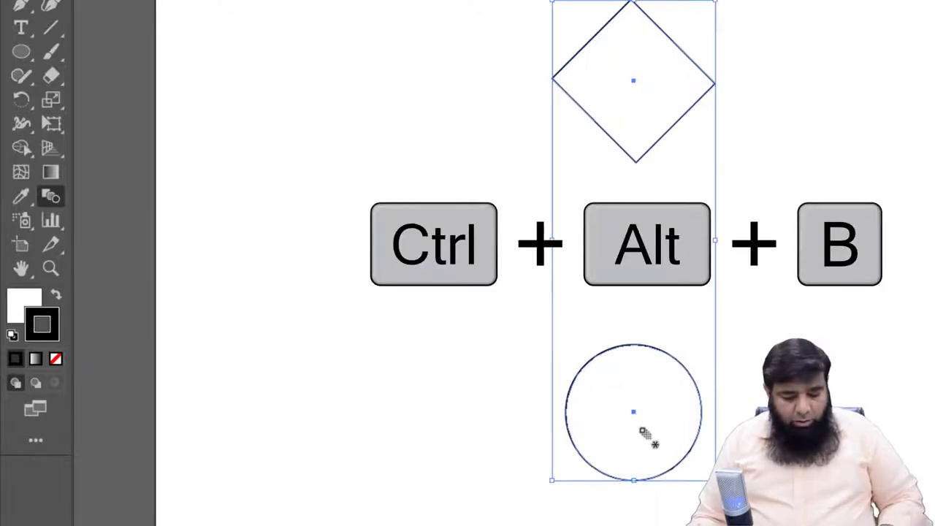
key("ctrl+alt+b")
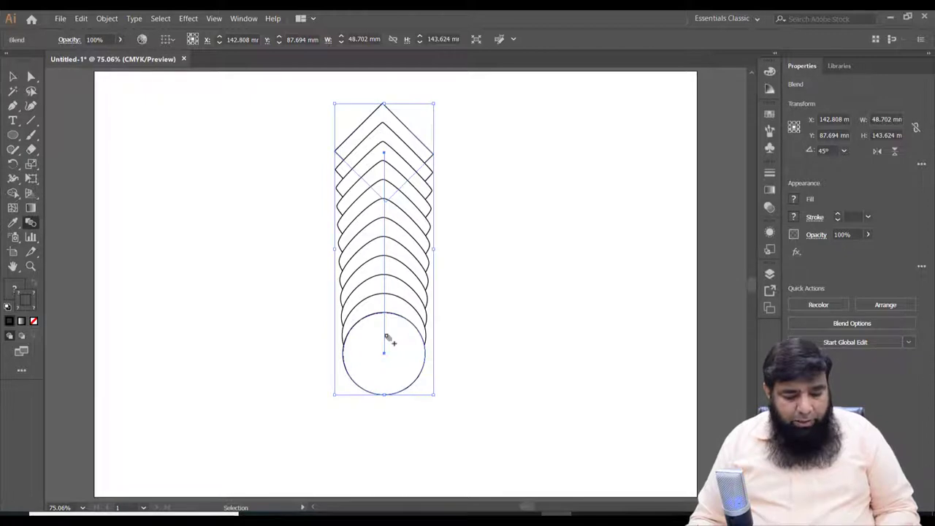
Undo the blend and delete the diamond, keeping the circle
key("ctrl+z")
key("v")
left_click(452, 312)
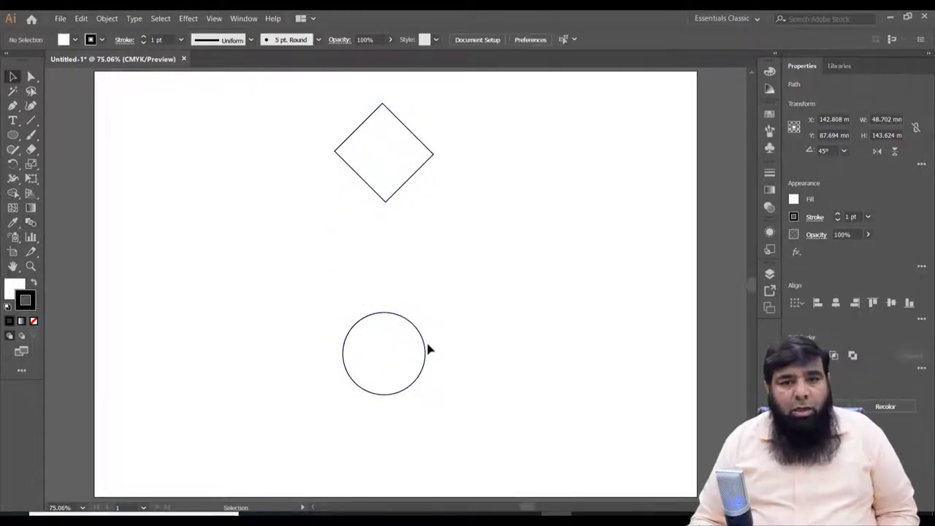
left_click(417, 330)
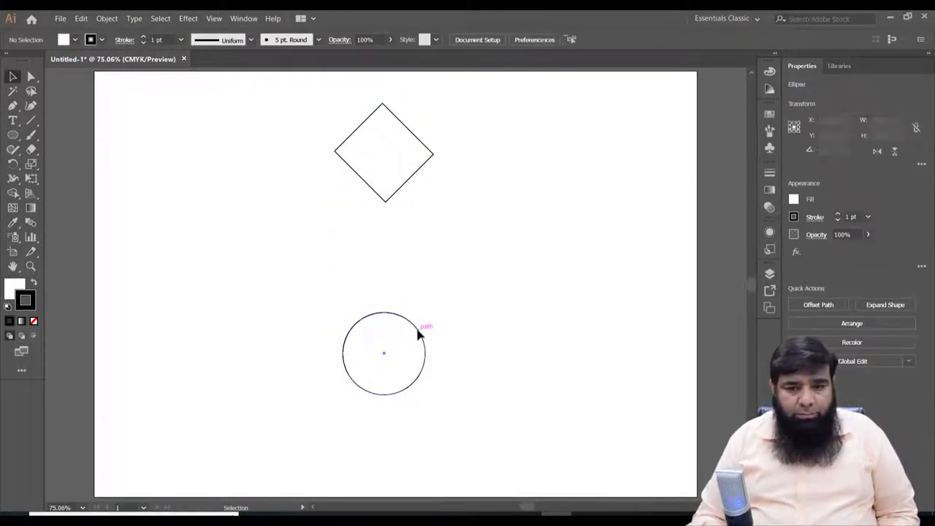
left_click(421, 166)
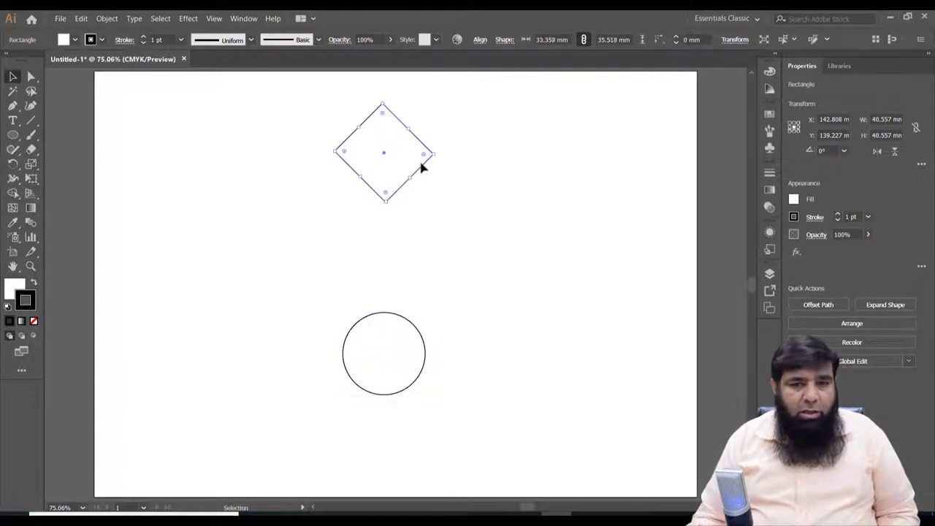
key("Delete")
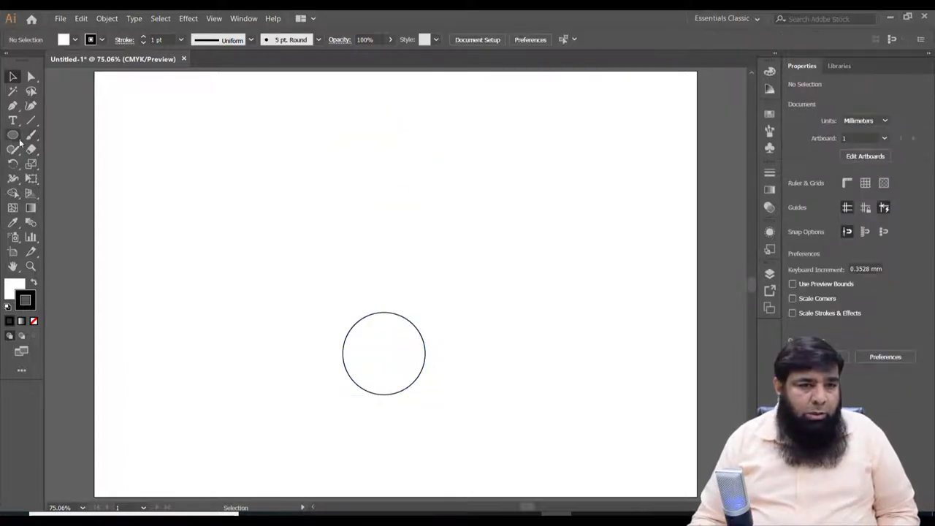
Draw a five-point star above the circle with the Star tool
left_click_drag(12, 134, 59, 180)
left_click_drag(12, 135, 52, 199)
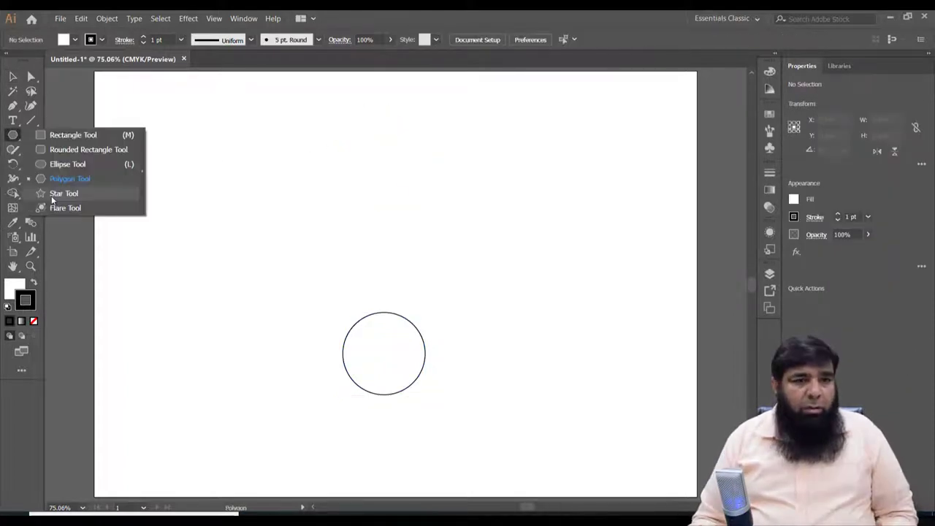
left_click(53, 194)
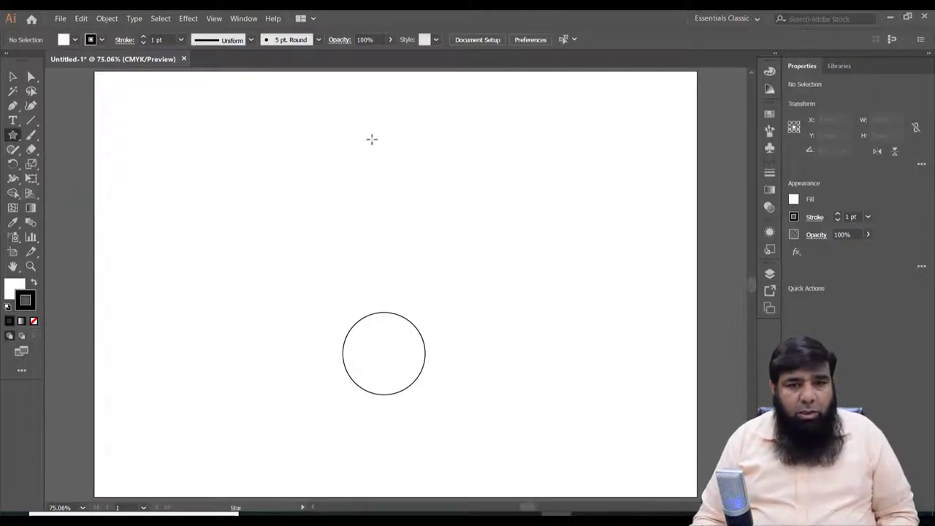
left_click_drag(378, 144, 401, 176)
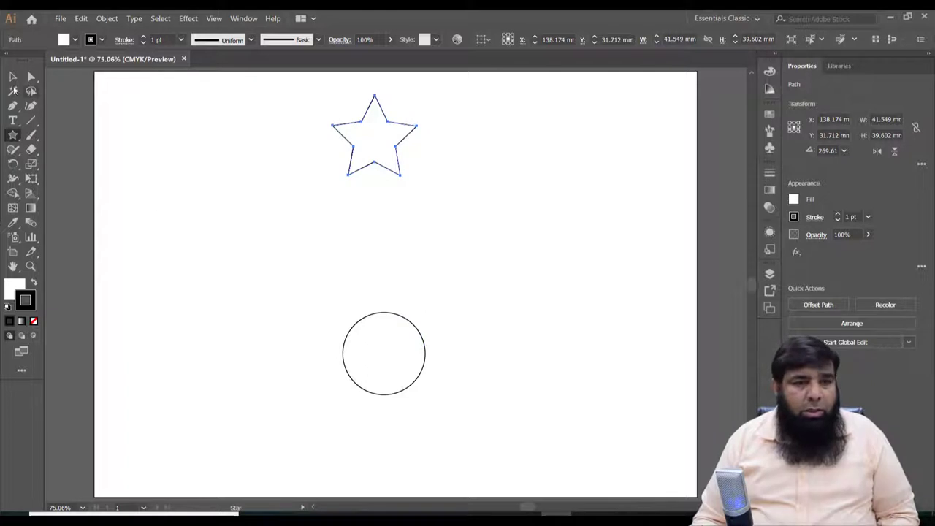
Horizontally centre the star and circle, then make a blend between them
key("v")
left_click_drag(312, 109, 427, 359)
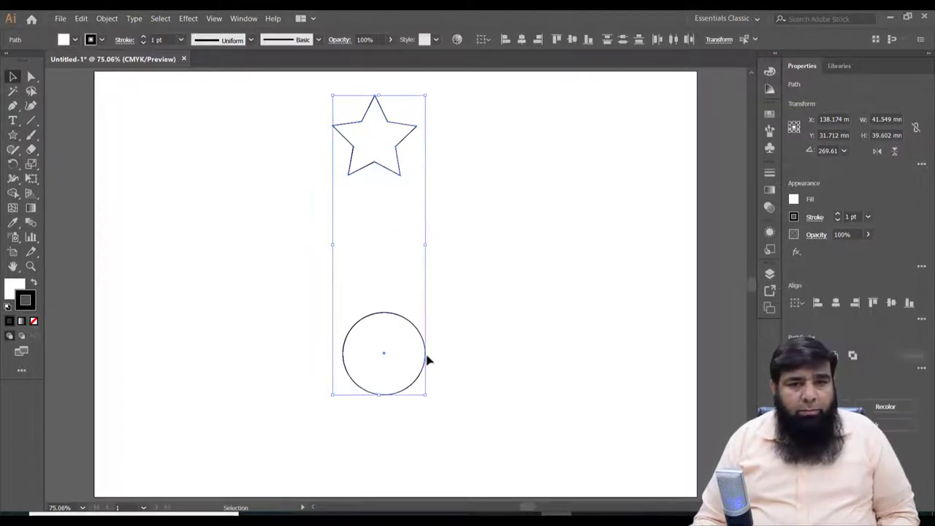
left_click(520, 42)
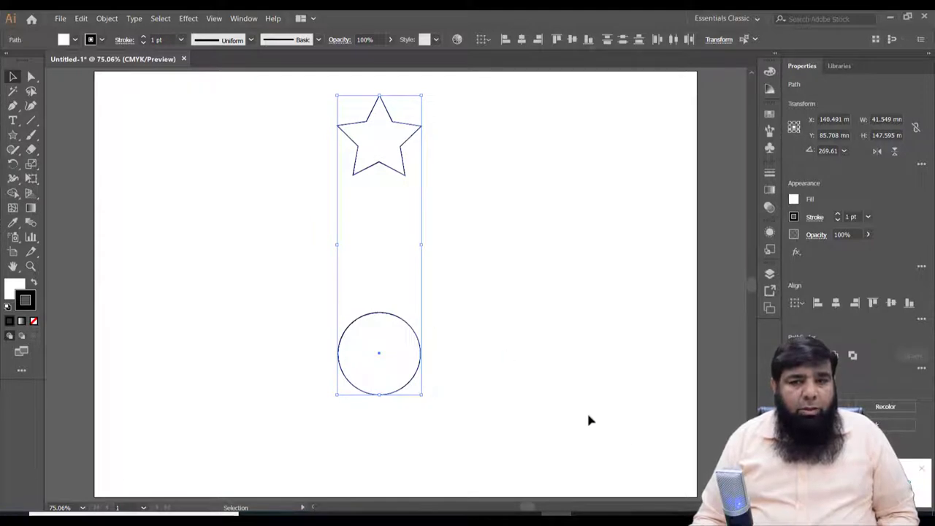
left_click(106, 19)
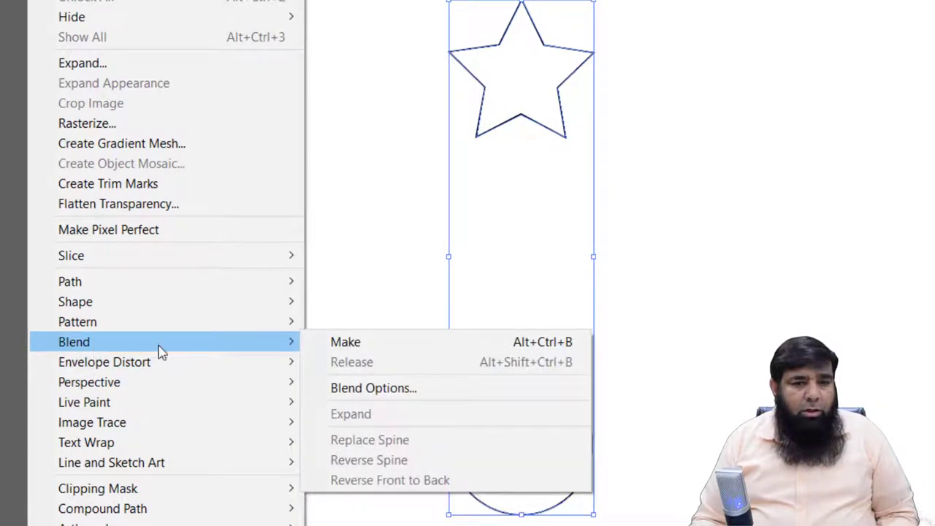
mouse_move(74, 342)
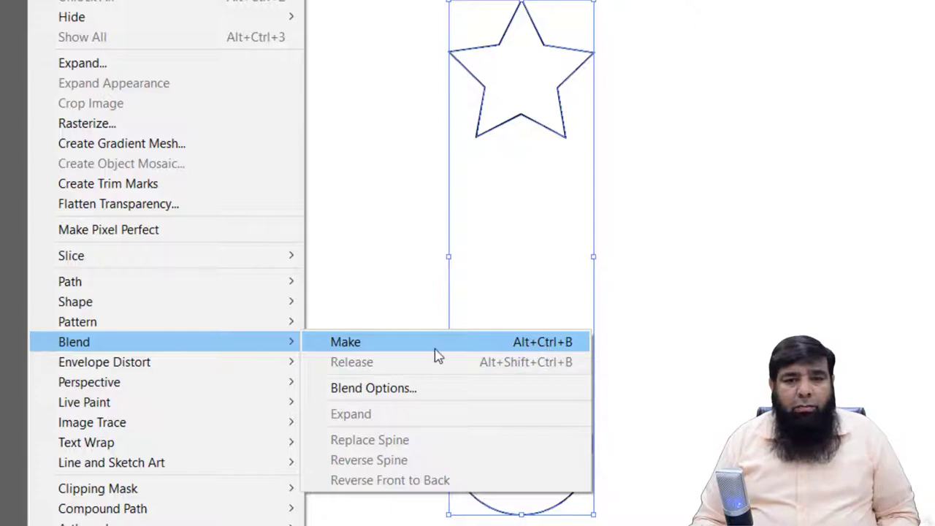
left_click(424, 349)
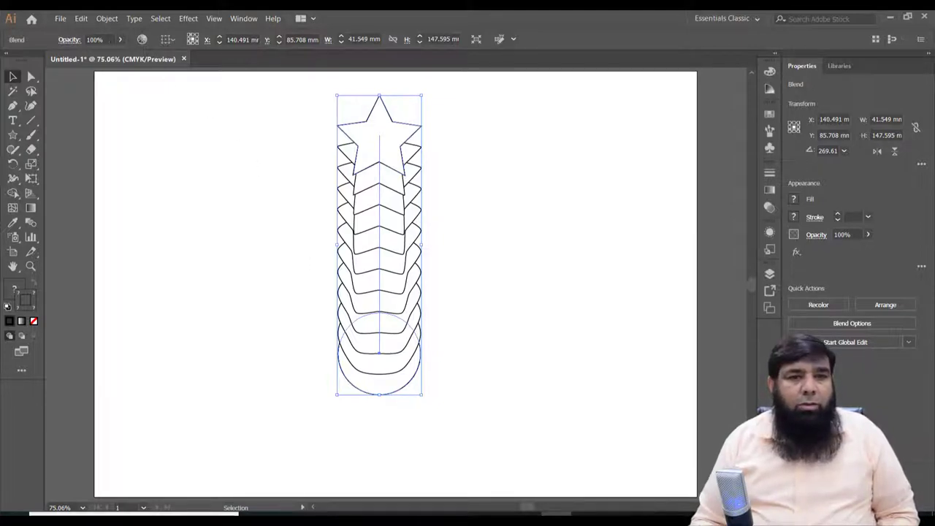
Open Blend Options at Specified Steps 10 and turn on Preview
left_click(107, 18)
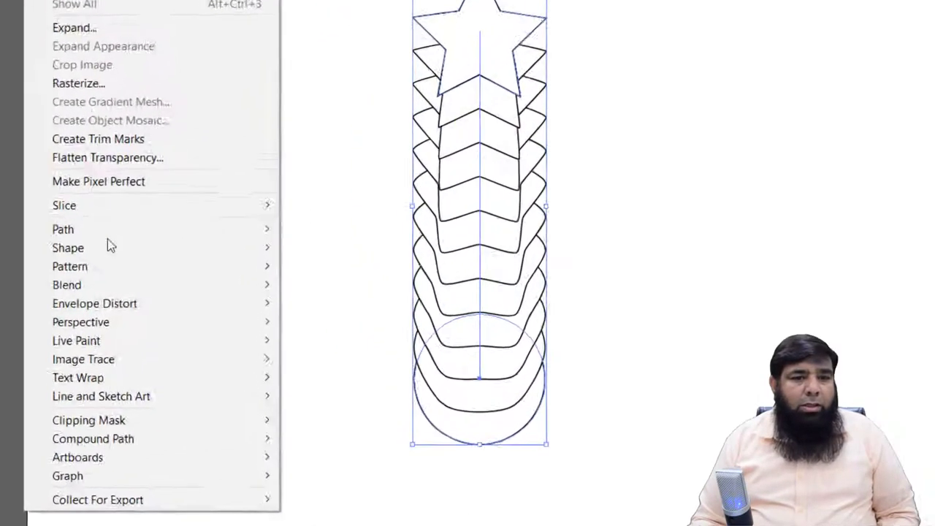
mouse_move(35, 279)
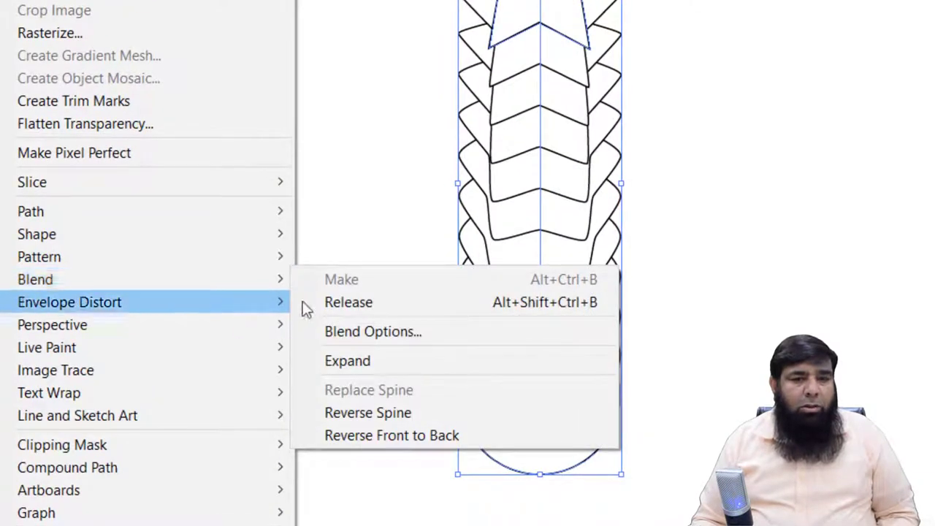
left_click(415, 338)
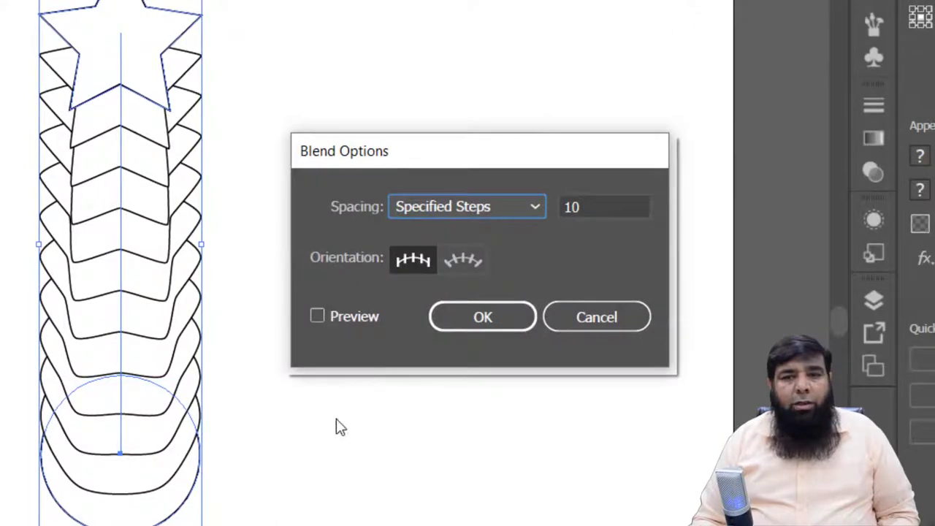
left_click(560, 321)
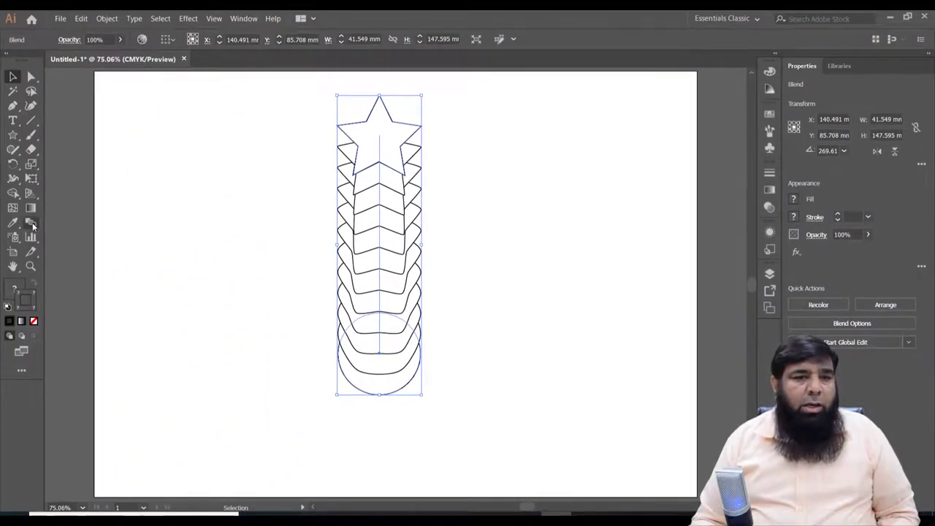
double_click(32, 227)
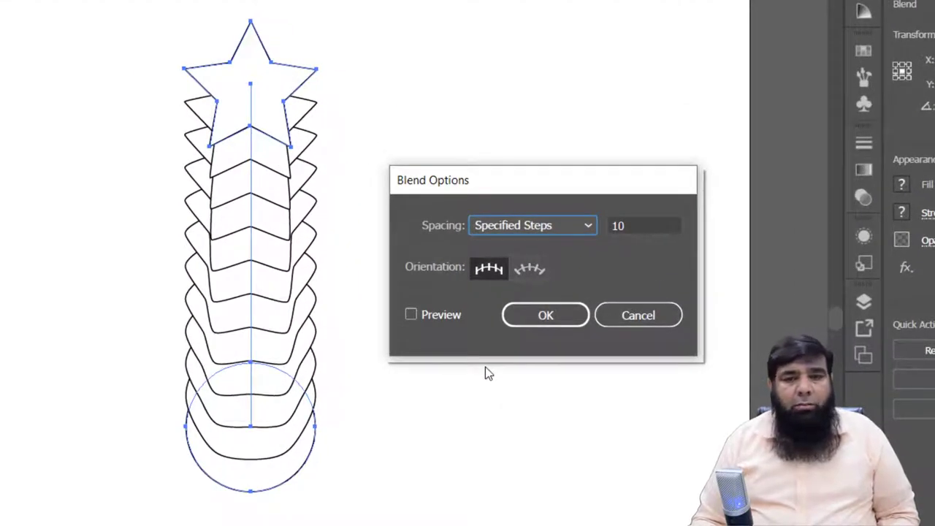
left_click(412, 315)
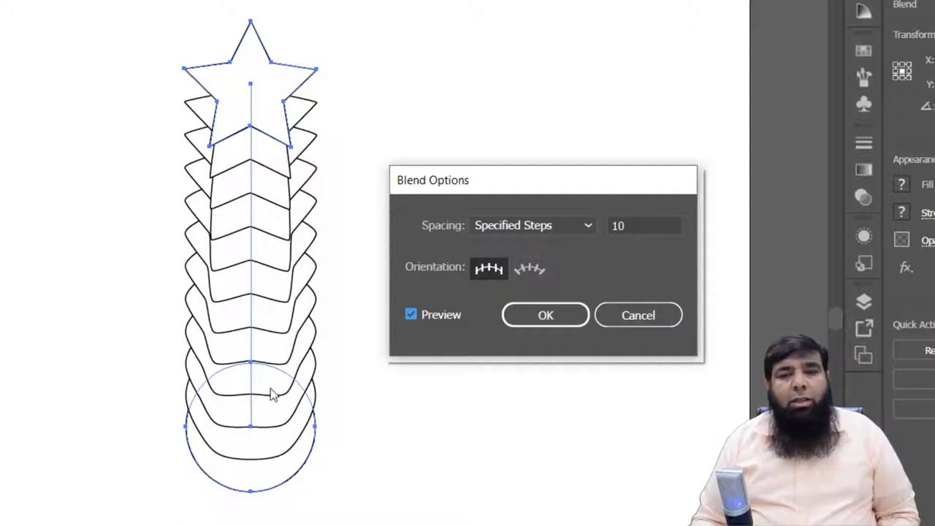
Preview the blend at Specified Steps values from 5 up to 52
left_click(659, 226)
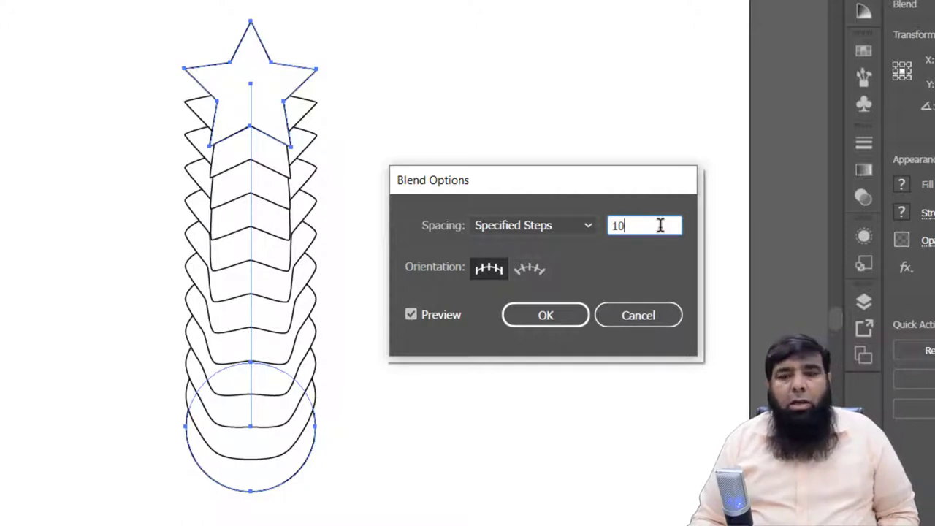
key("Down")
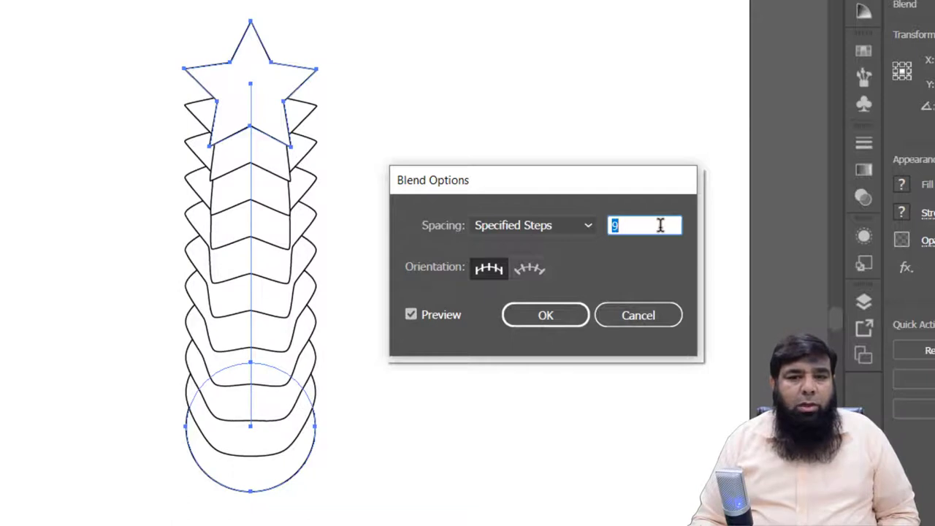
key("Down")
key("Down")
key("Down")
key("Down")
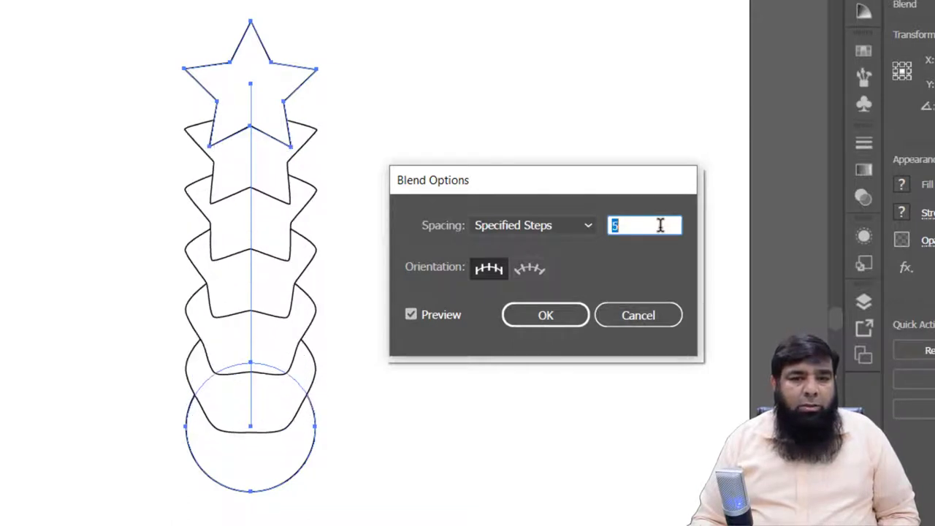
key("Down")
key("Down")
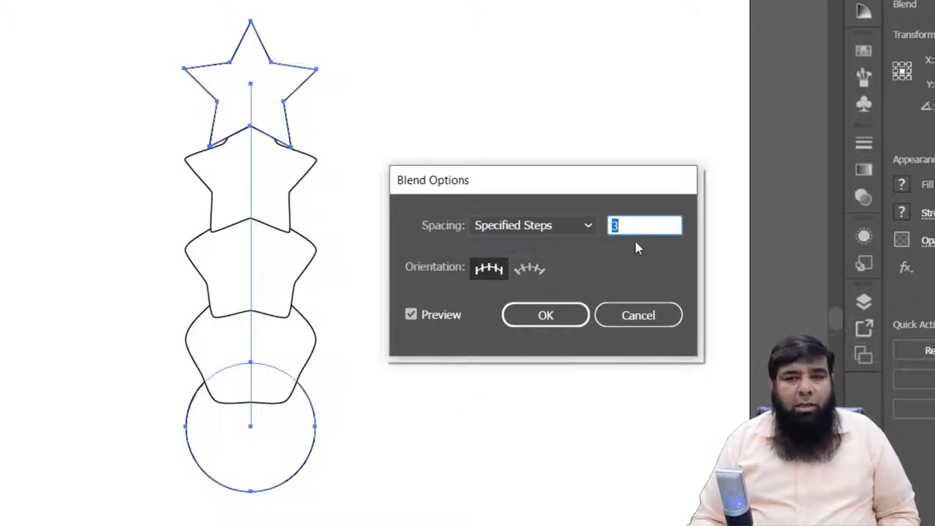
key("Up")
key("Up")
key("Up")
key("Up")
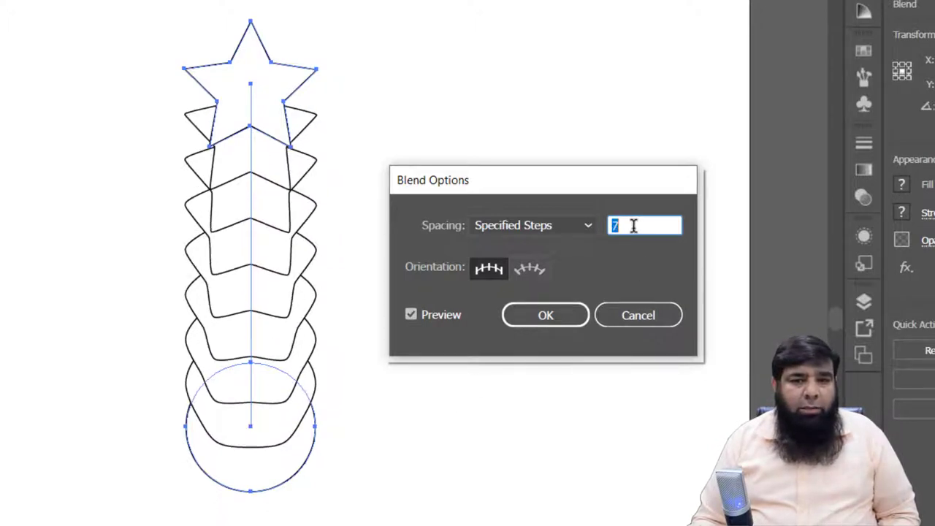
key("Up")
key("Up")
key("Up")
key("Up")
key("Up")
key("Up")
key("Up")
key("Up")
key("Up")
key("Up")
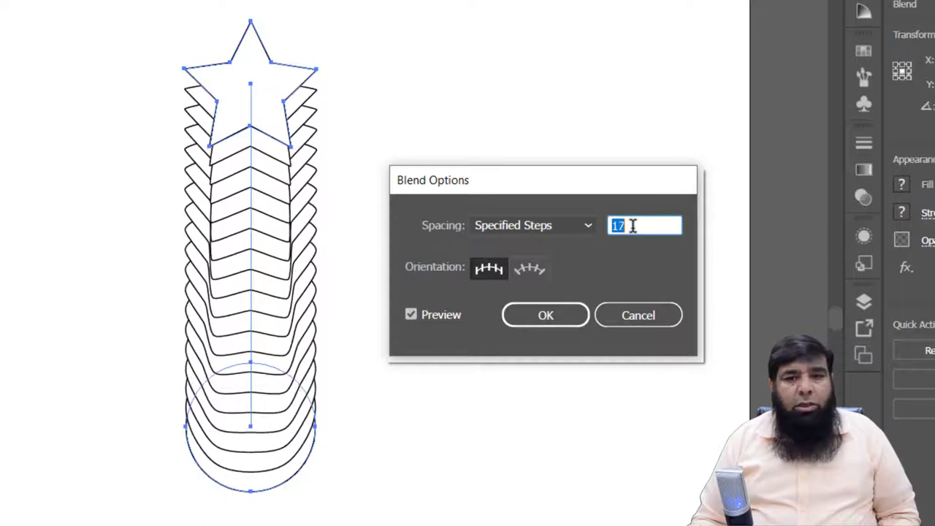
key("Up")
key("Up")
key("Up")
key("Up")
key("Up")
key("Up")
key("Up")
key("Up")
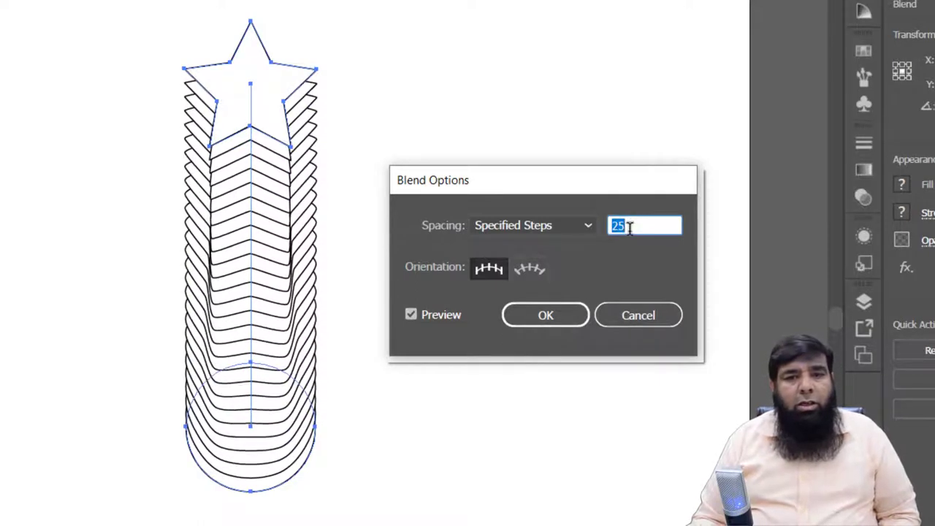
key("Up")
key("Up")
key("Up")
key("Up")
key("Up")
key("Up")
key("Up")
key("Up")
key("Up")
key("Up")
key("Up")
key("Up")
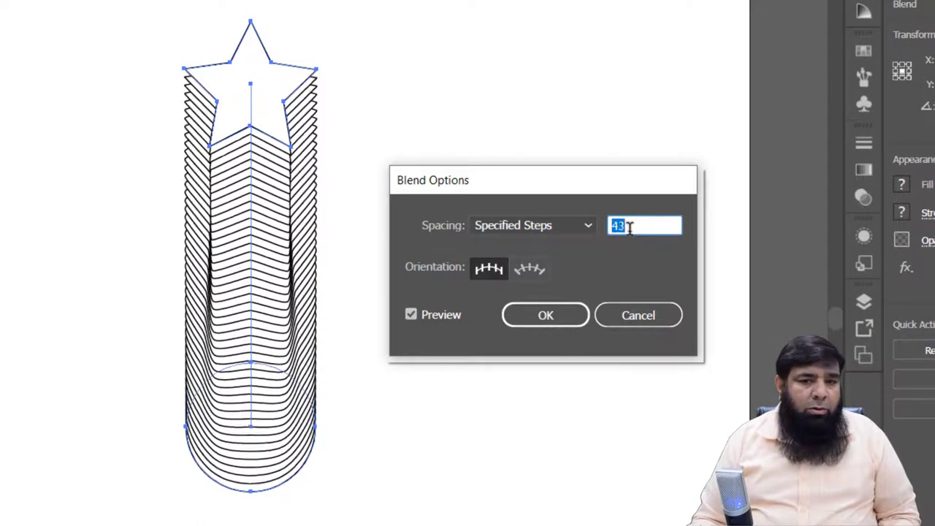
key("Up")
key("Up")
key("Up")
key("Up")
key("Up")
key("Up")
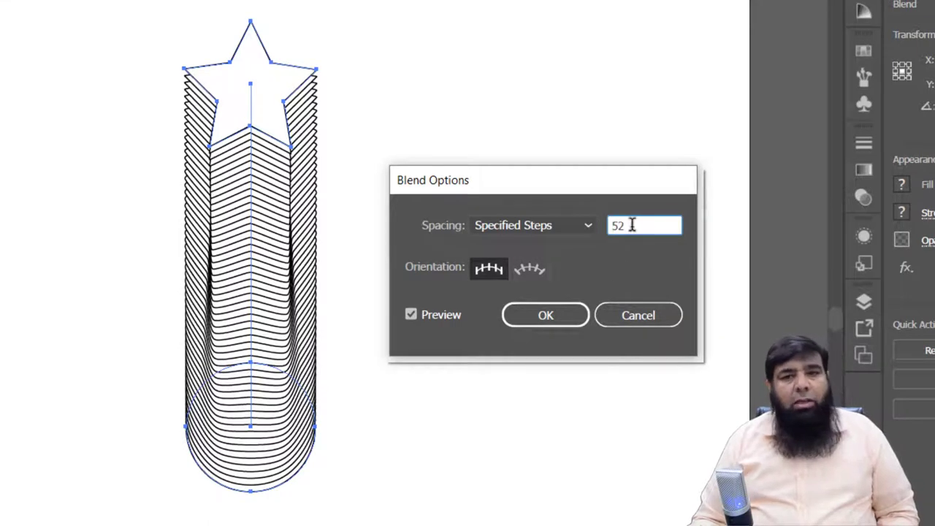
key("Up")
key("Up")
key("Up")
key("Up")
key("Up")
key("Up")
key("Up")
key("Up")
key("Up")
key("Up")
key("Up")
key("Up")
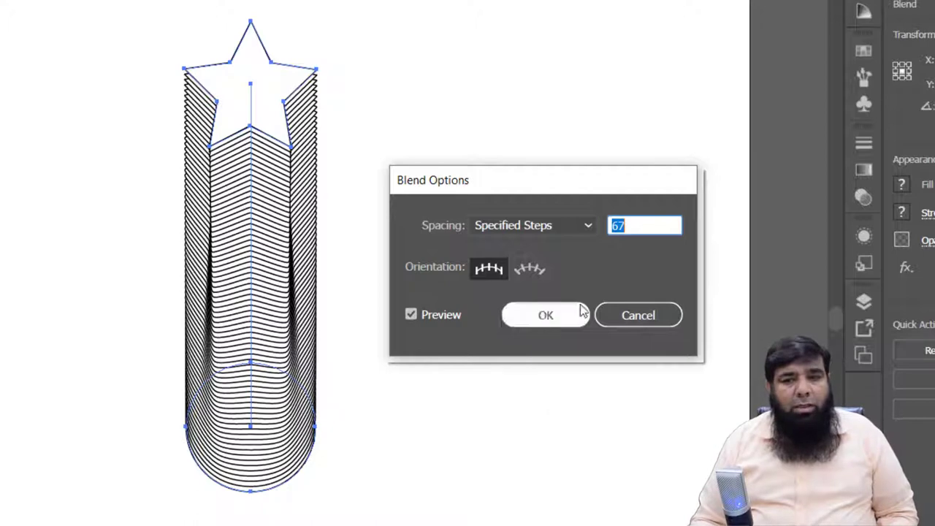
Confirm the blend at 15 steps, then delete it to empty the artboard
type("1")
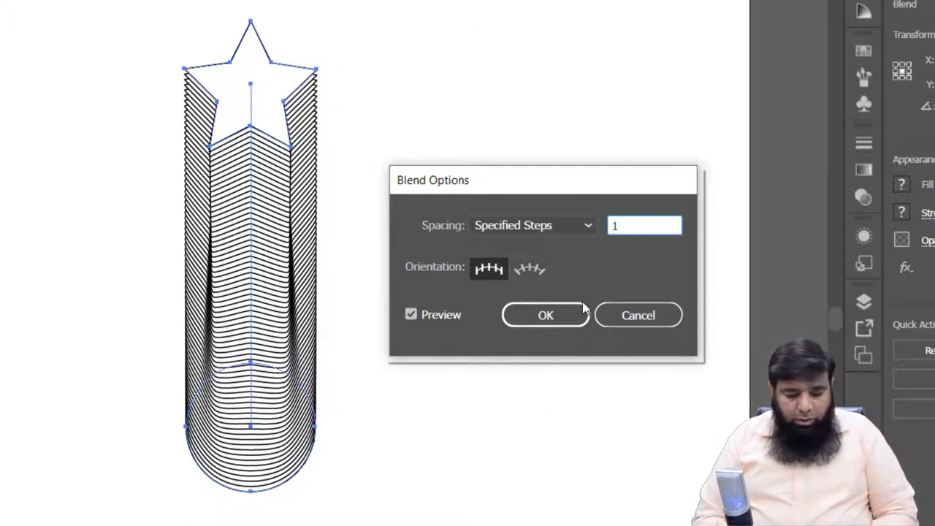
type("5")
left_click(583, 311)
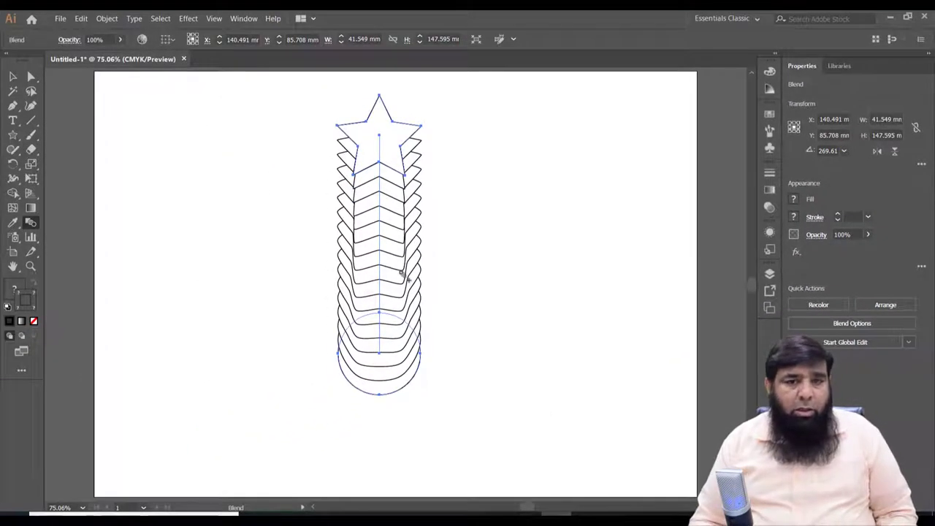
left_click(13, 75)
key("Delete")
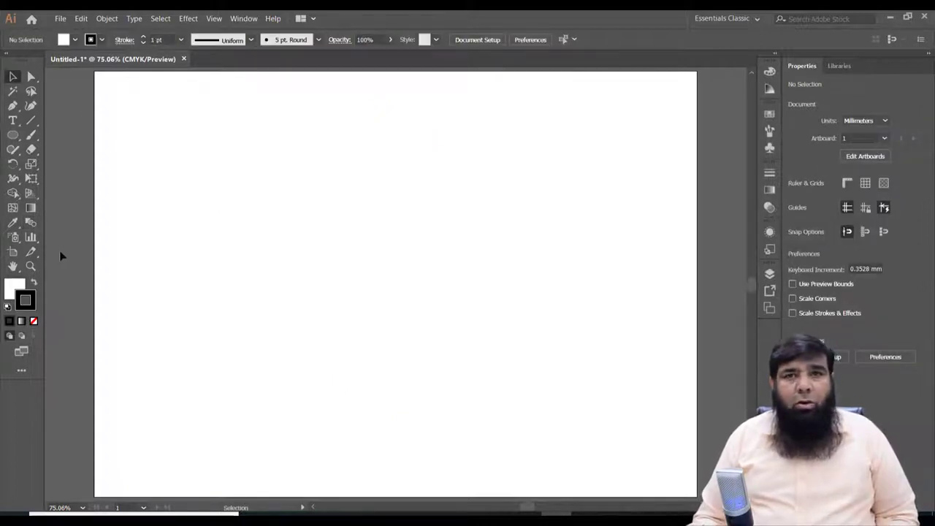
Draw a tall narrow ellipse with no fill and a chosen stroke weight
left_click(13, 291)
left_click(33, 321)
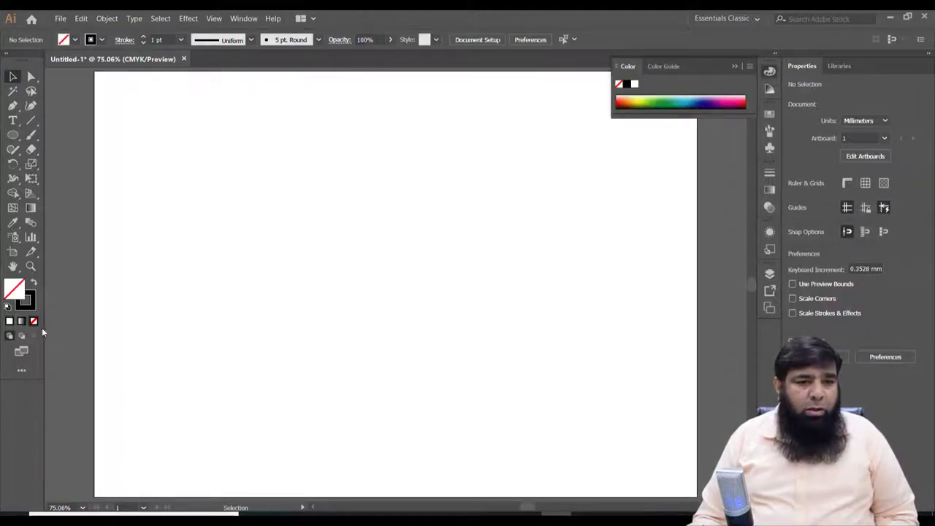
left_click(12, 135)
left_click_drag(338, 115, 372, 217)
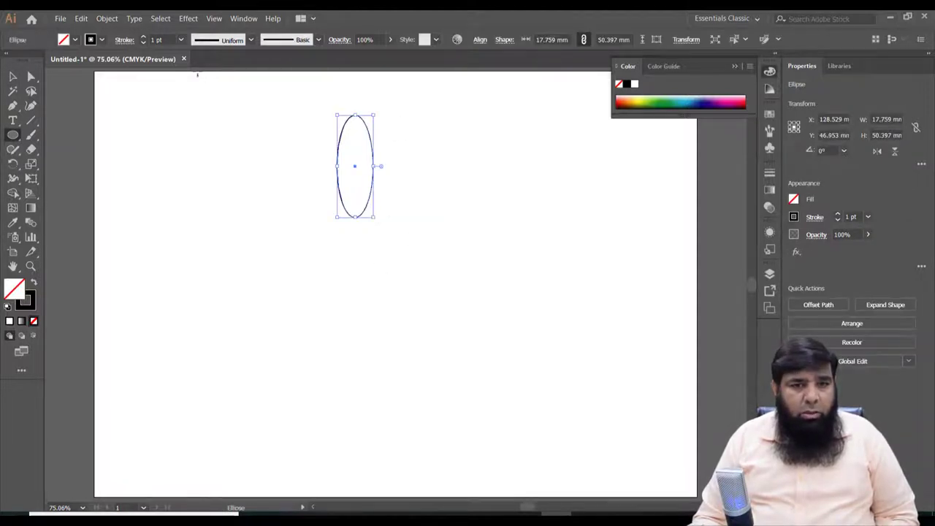
left_click(181, 39)
left_click(197, 76)
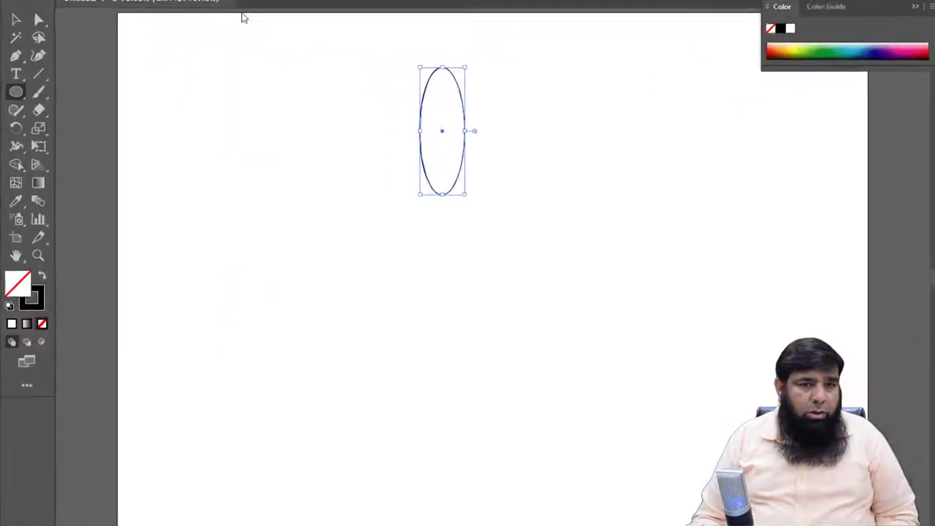
Rotate copies of the ellipse around a centre just below it, repeating with Ctrl+D
left_click(20, 92)
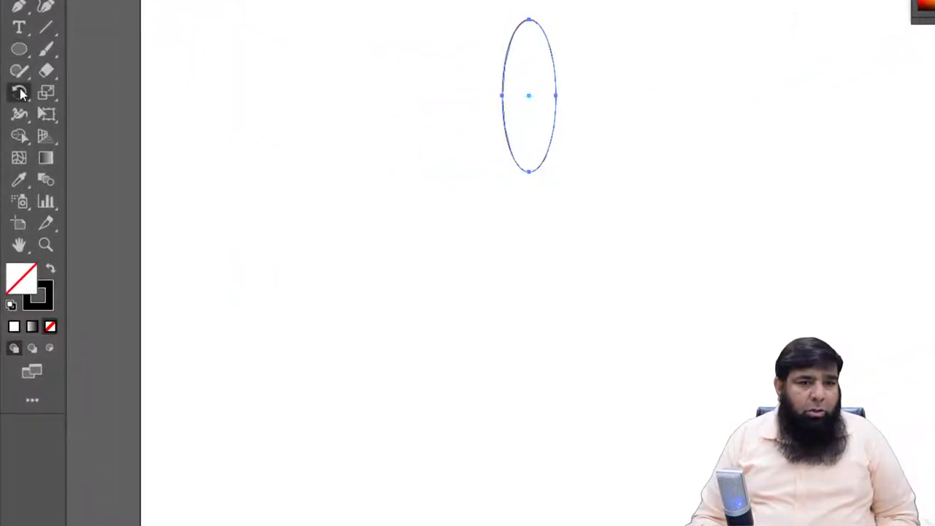
left_click(528, 201)
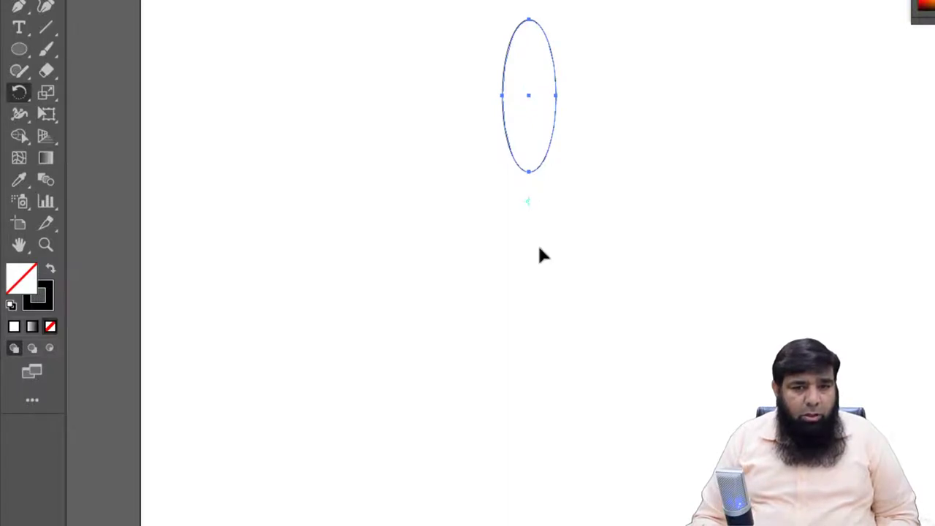
mouse_move(531, 25)
left_mouse_down()
mouse_move(578, 36)
mouse_move(599, 54)
left_mouse_up()
key("Escape")
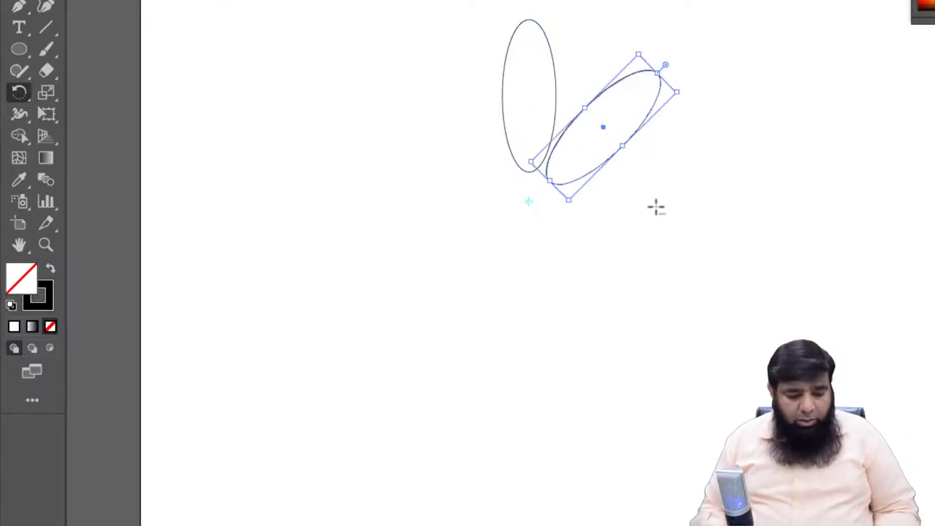
key("ctrl+d")
key("ctrl+d")
key("ctrl+d")
key("ctrl+d")
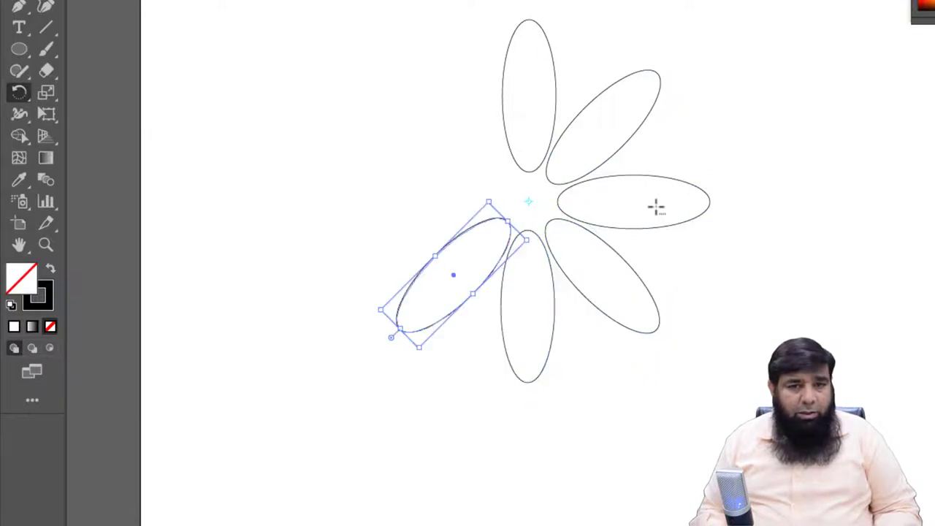
key("ctrl+d")
key("ctrl+d")
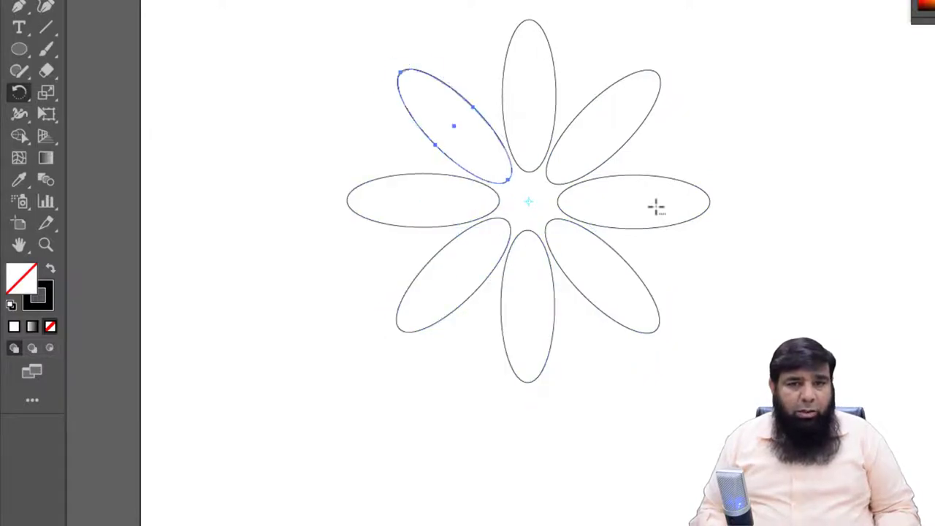
Select all eight petals of the flower together
key("v")
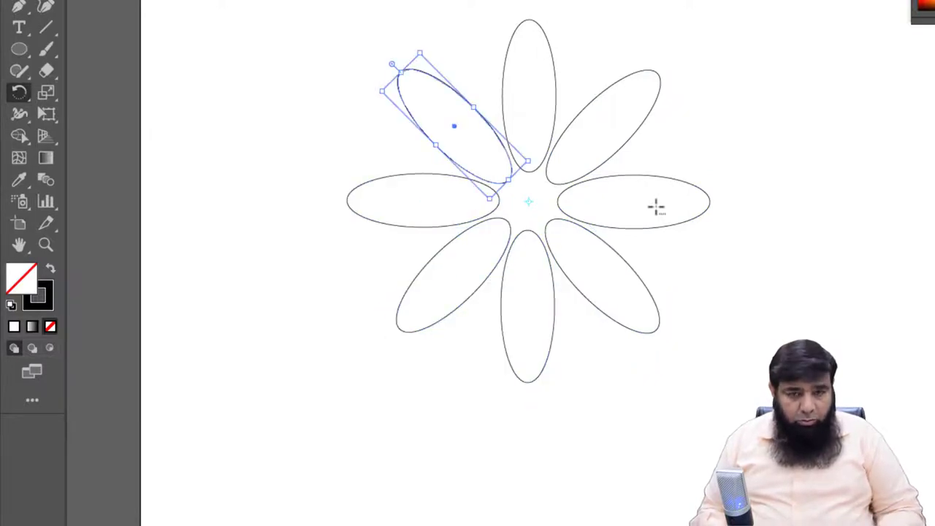
key("ctrl+z")
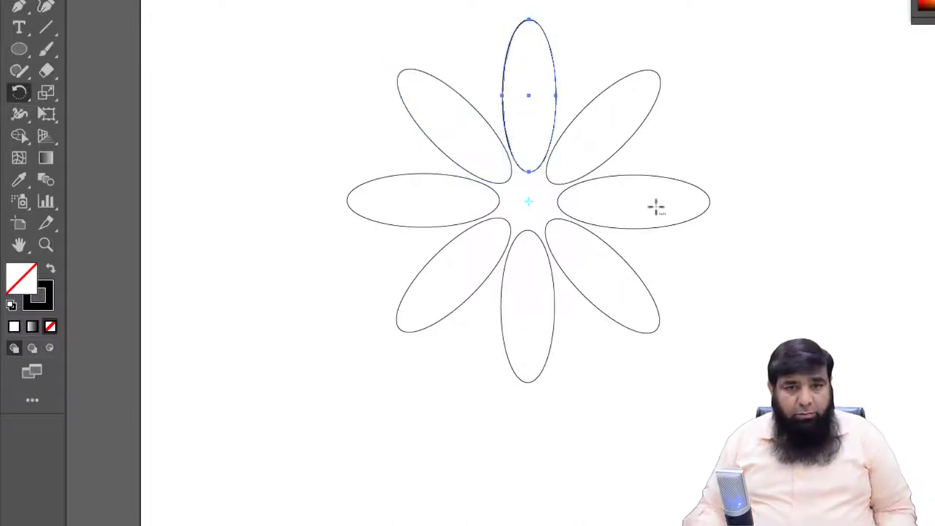
key("v")
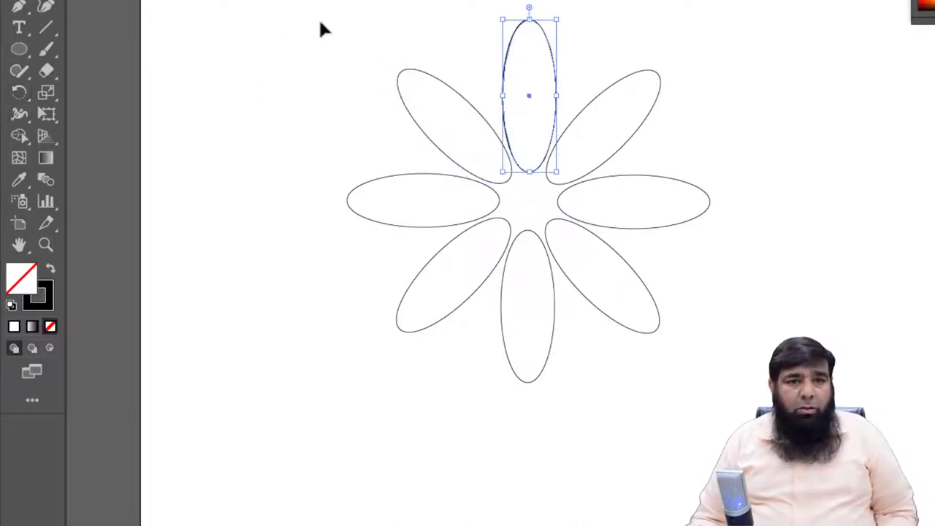
left_click_drag(295, 11, 765, 366)
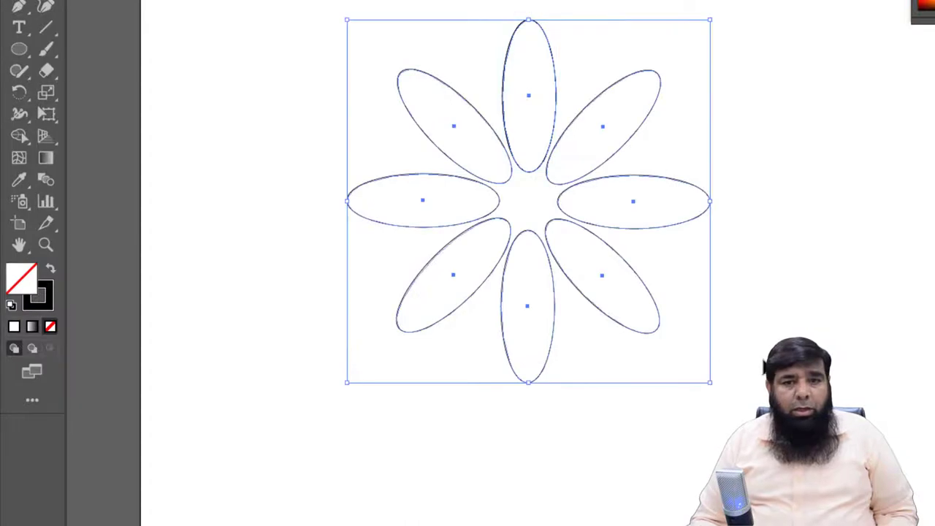
Blend the eight selected petals together with Ctrl+Alt+B
key("a")
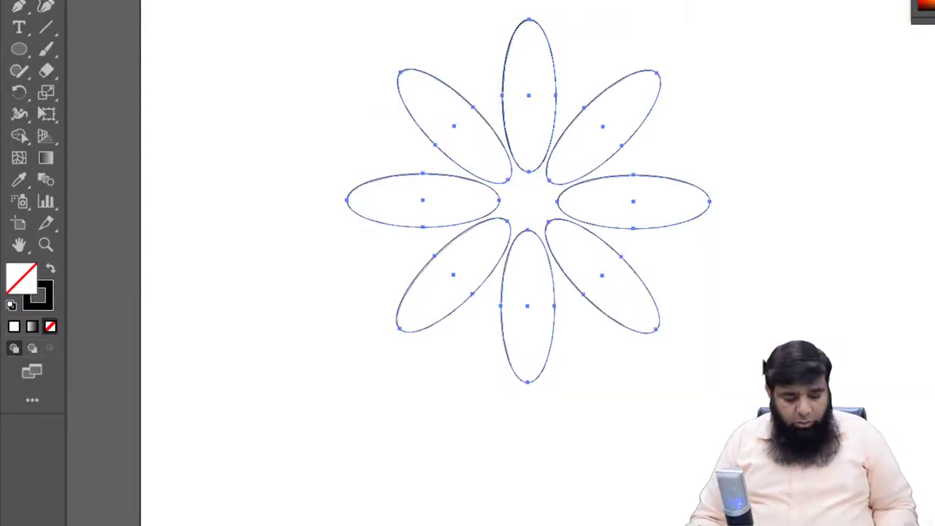
key("ctrl+alt+b")
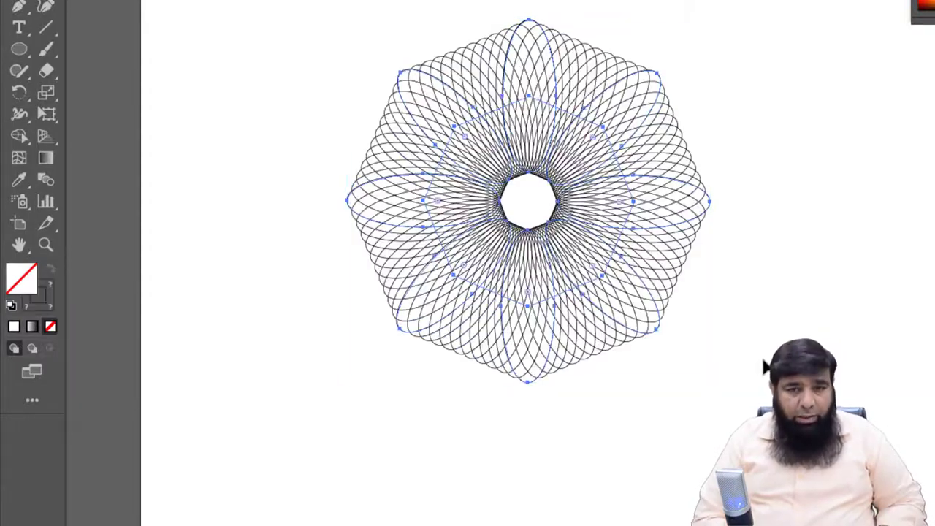
key("v")
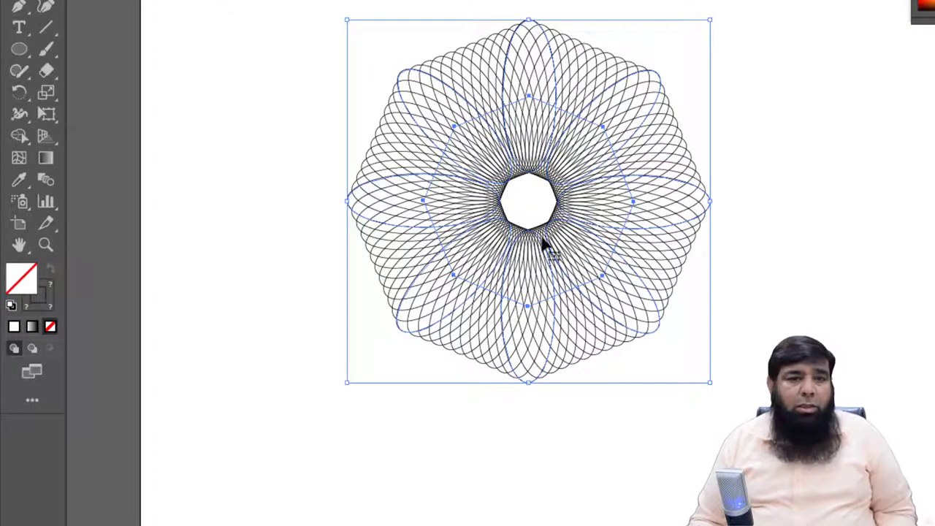
Open Blend Options with Preview on and begin raising the specified steps
double_click(46, 179)
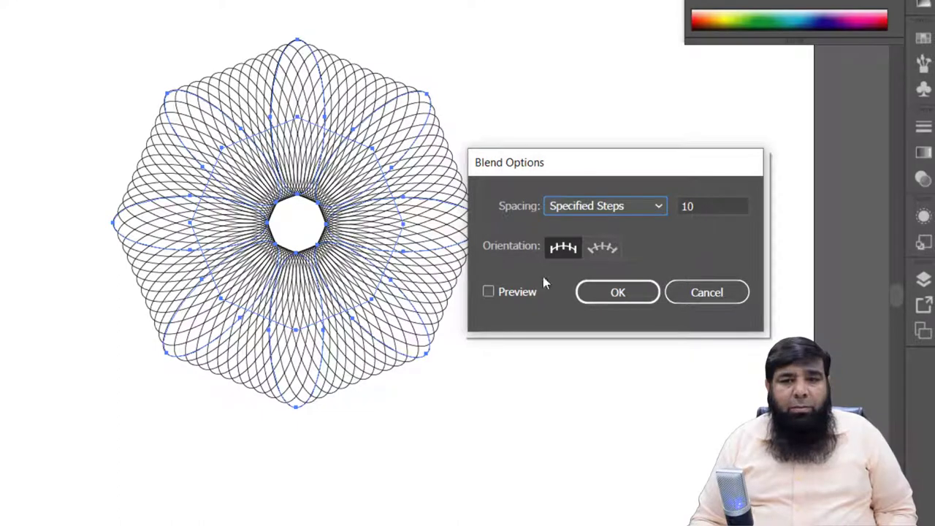
left_click(488, 291)
left_click(708, 207)
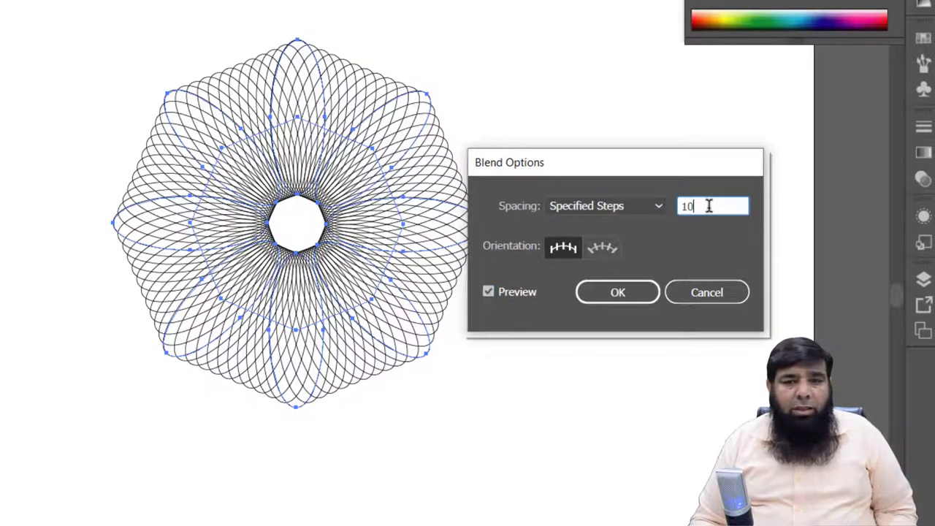
key("Up")
key("Up")
key("Up")
key("Up")
key("Up")
key("Up")
key("Up")
key("Up")
key("Up")
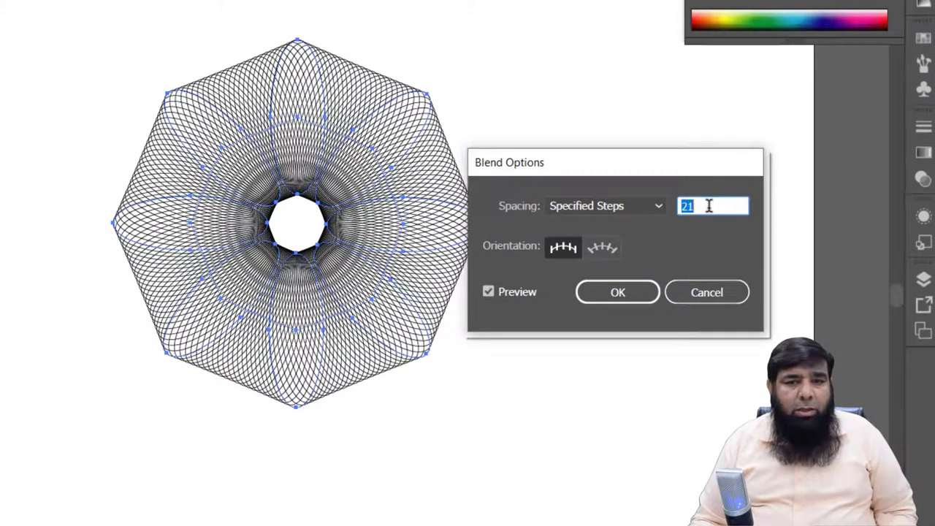
key("Up")
key("Up")
key("Up")
key("Up")
key("Up")
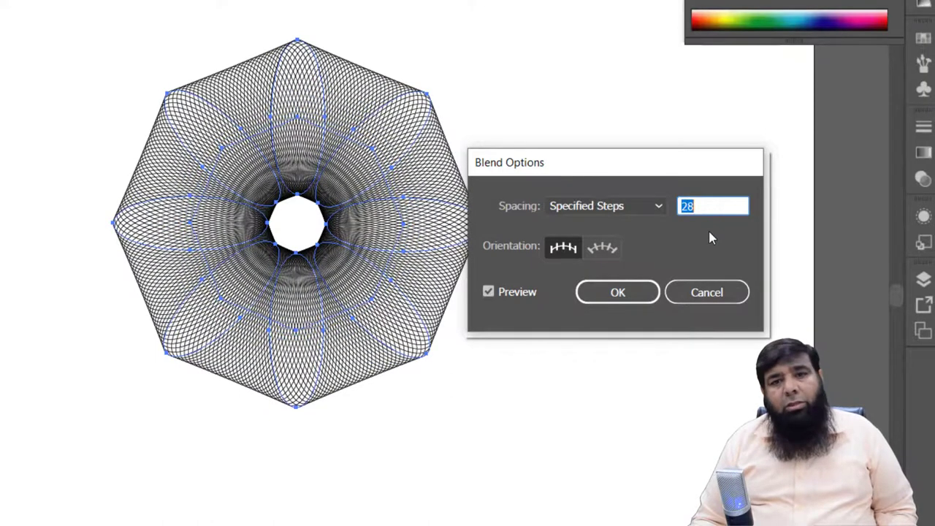
left_click_drag(693, 167, 778, 142)
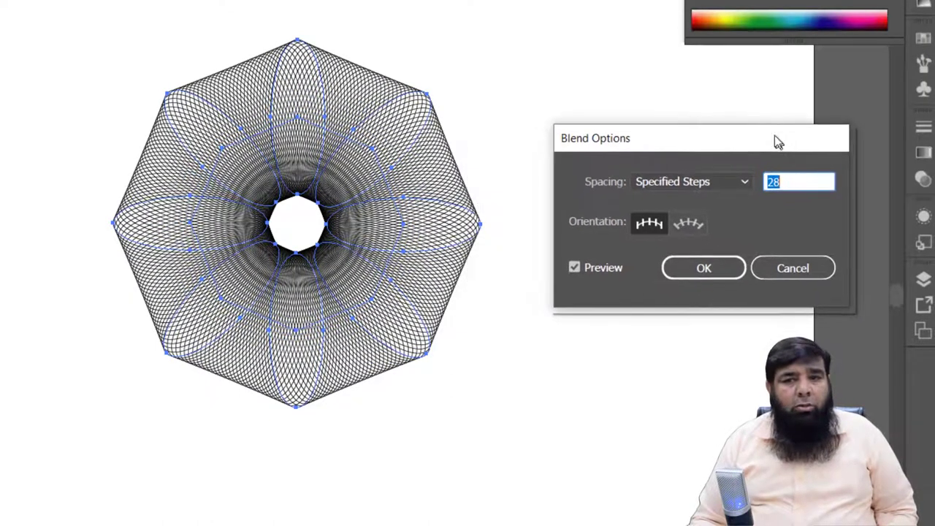
Try step counts up to 66, then settle on 12 steps and apply
key("Up")
key("Up")
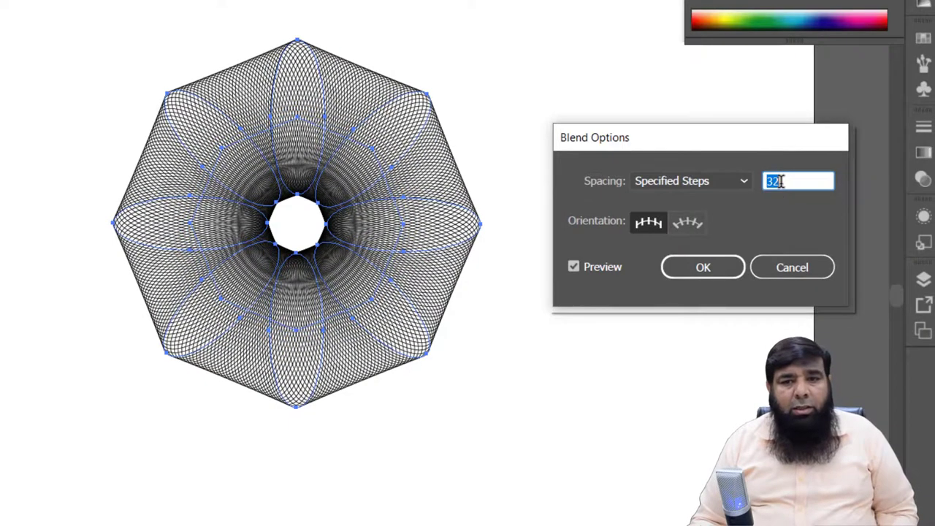
key("Up")
key("Up")
key("Up")
key("Up")
key("Up")
key("Up")
key("Up")
key("Up")
key("Up")
key("Up")
key("Up")
key("Up")
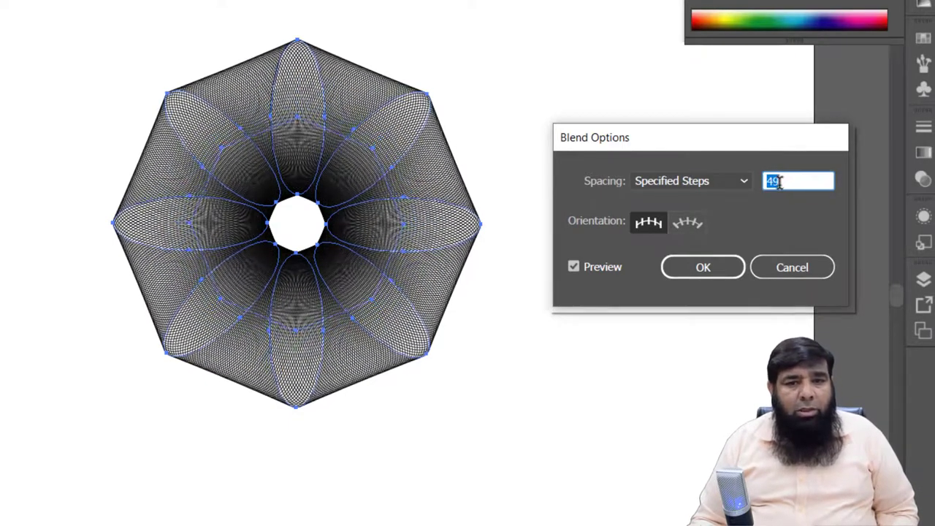
key("Up")
key("Up")
key("Up")
key("Up")
key("Up")
key("Up")
key("Up")
key("Up")
key("Up")
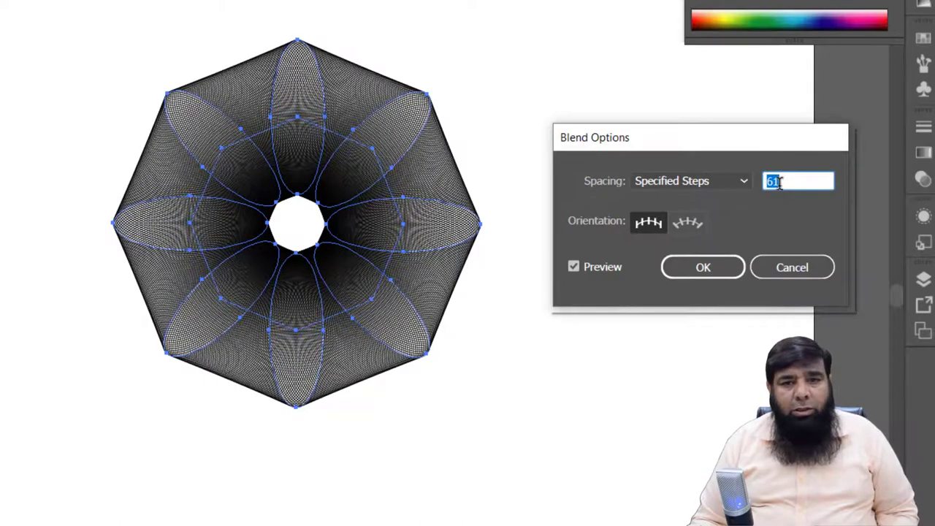
key("Up")
key("Up")
key("Up")
key("Down")
key("Down")
key("Down")
key("Down")
key("Down")
key("Down")
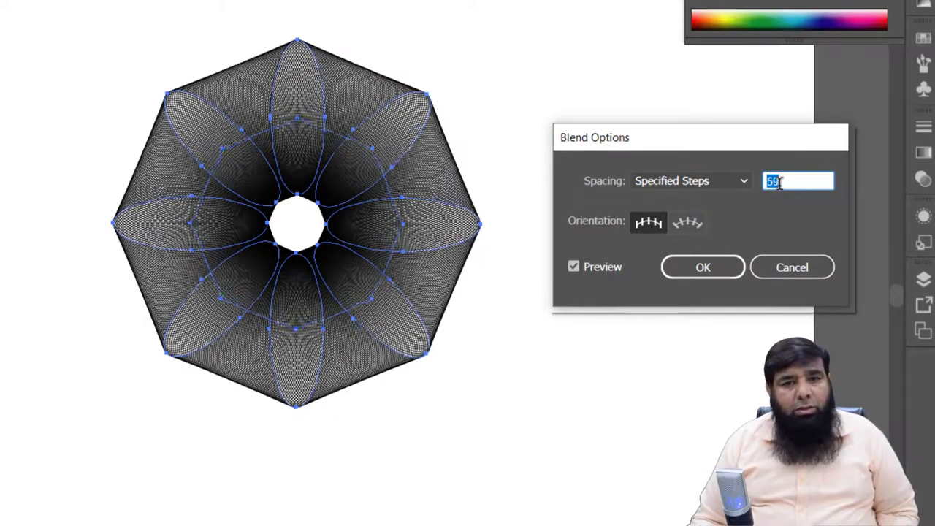
key("Down")
key("Down")
key("Down")
key("Down")
key("Down")
key("Down")
key("Down")
key("Down")
key("Down")
key("Down")
key("Down")
key("Down")
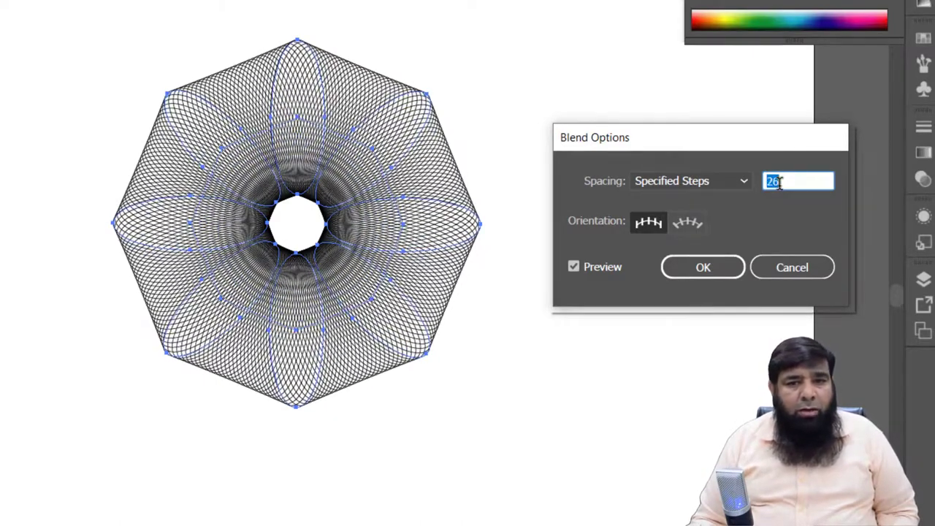
key("Down")
key("Down")
key("Down")
key("Down")
key("Down")
key("Down")
key("Down")
key("Down")
key("Down")
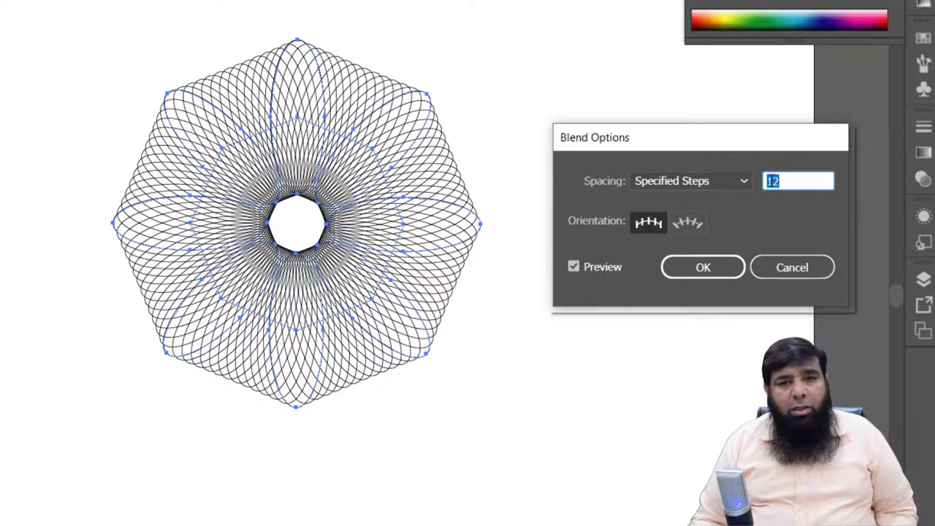
left_click(703, 270)
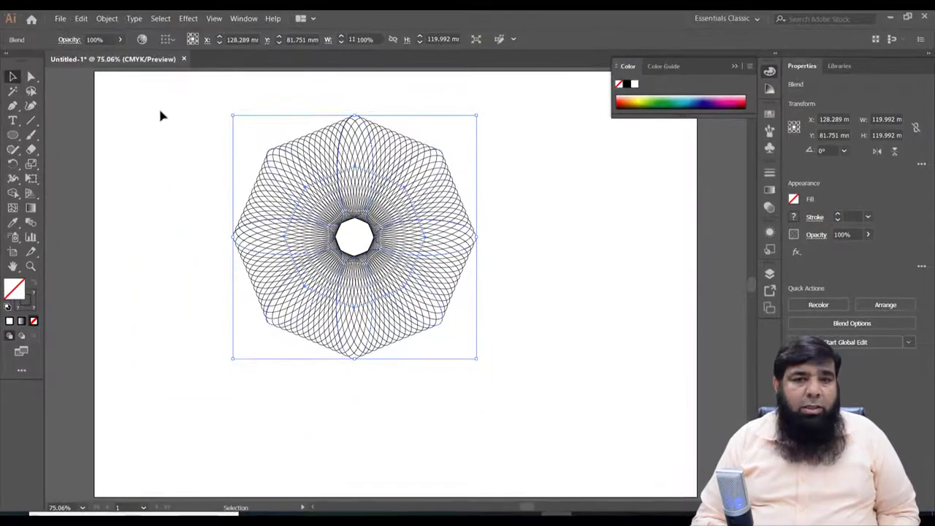
Delete the petal blend and draw a horizontal line and a vertical line from its left end
key("Delete")
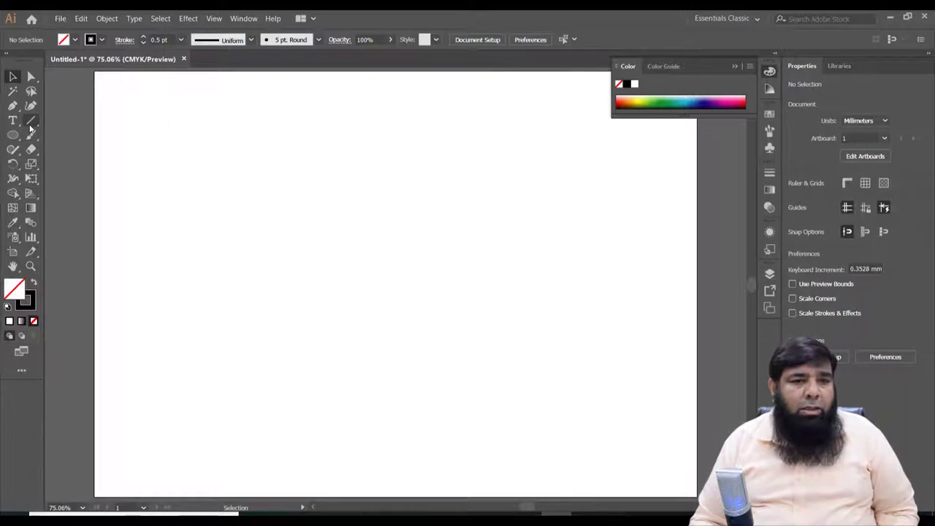
left_click_drag(30, 124, 62, 125)
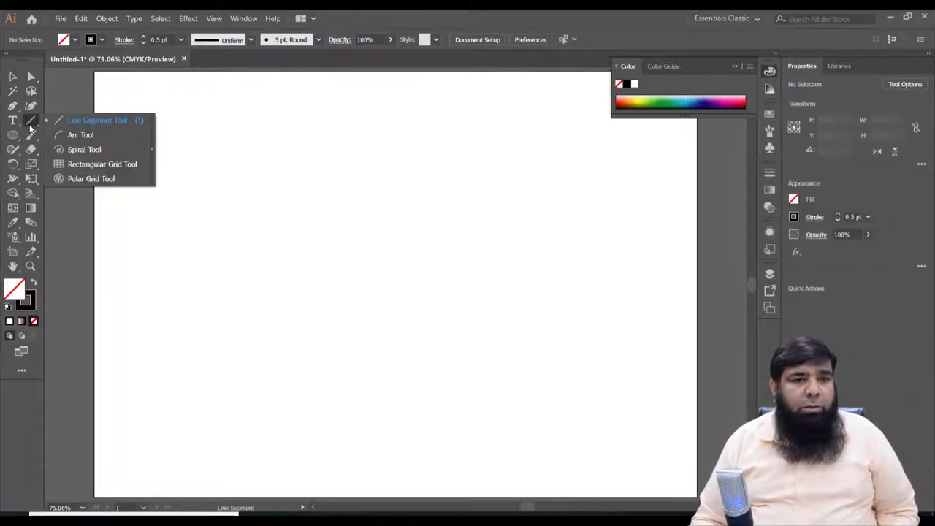
left_click_drag(247, 312, 547, 311)
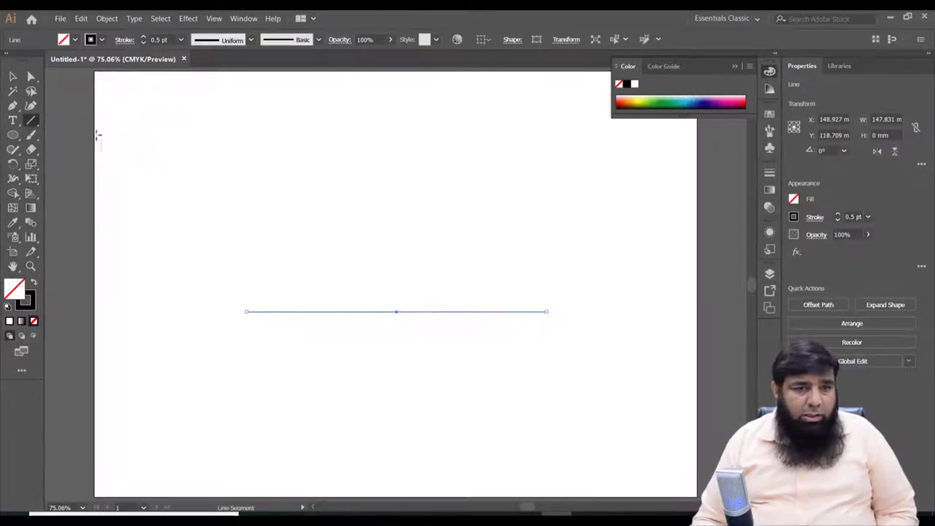
left_click_drag(247, 283, 246, 92)
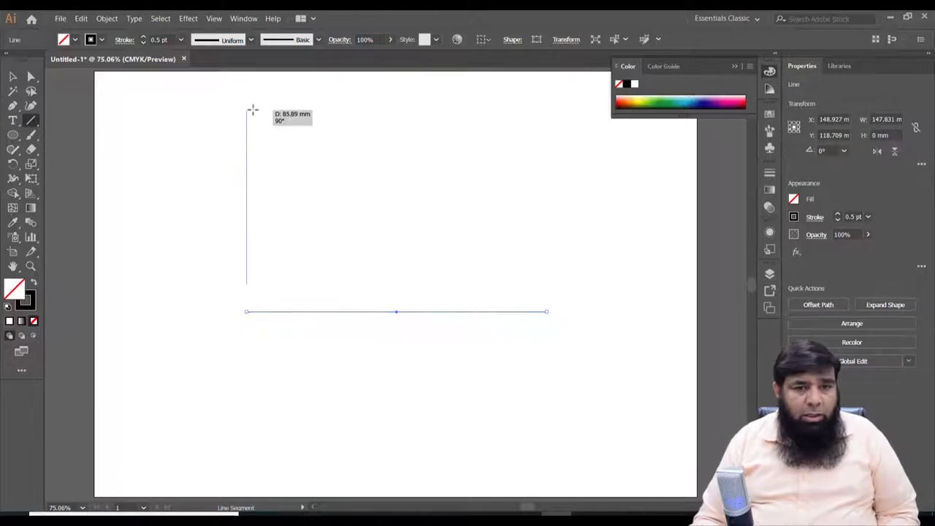
Give the horizontal line a 5 pt stroke, then blend both lines into a fan
key("v")
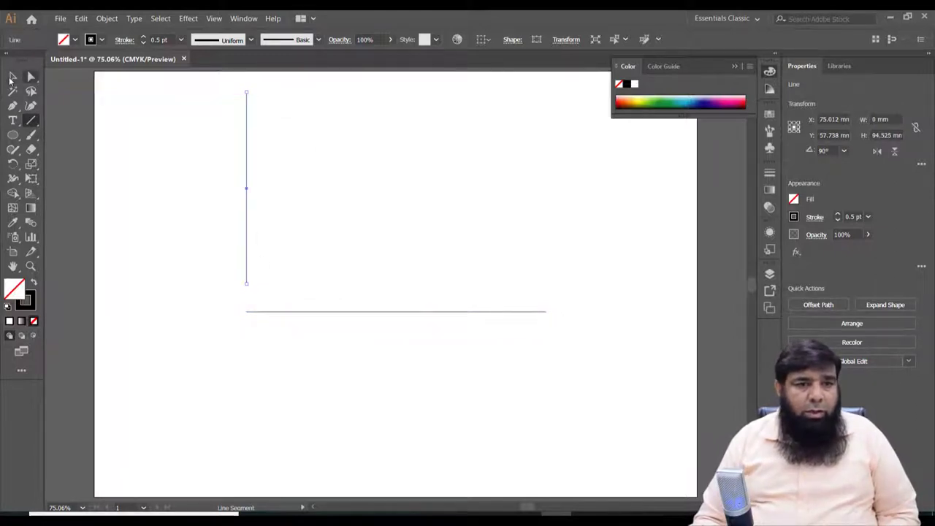
left_click(358, 314)
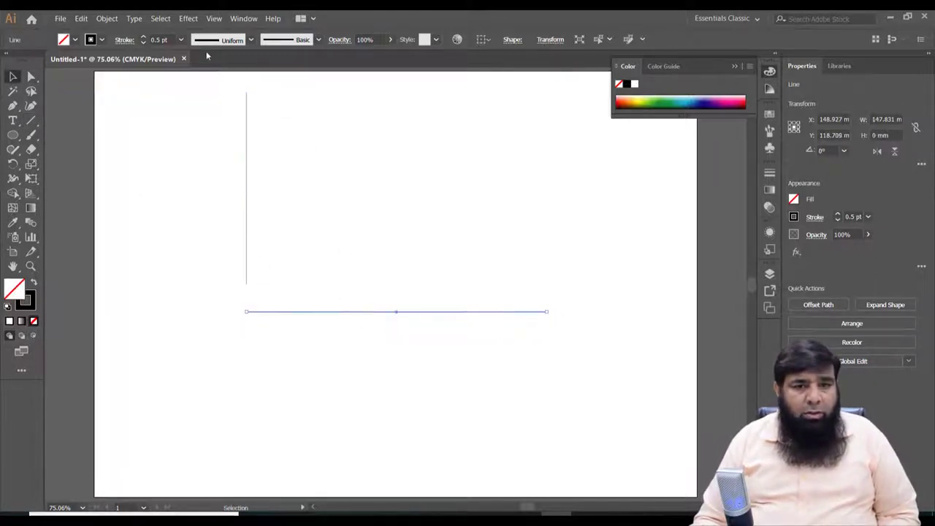
left_click(180, 40)
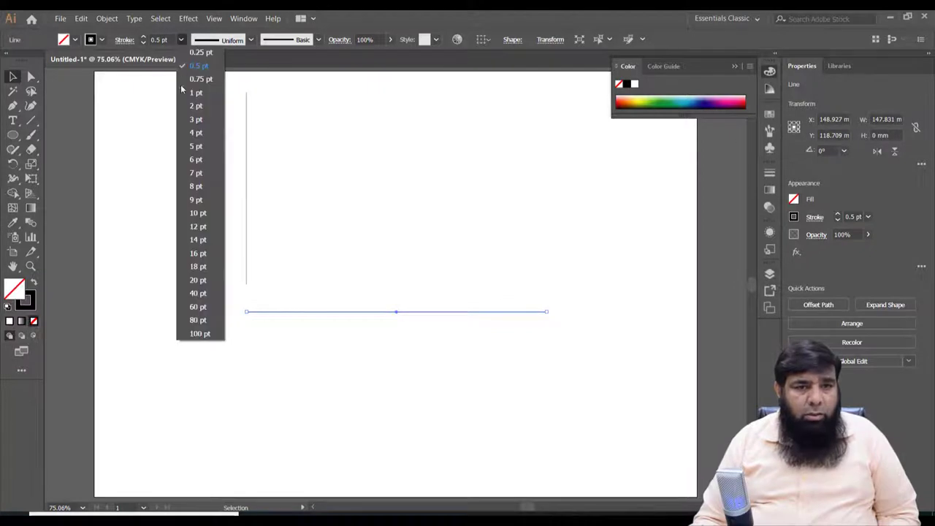
left_click(196, 149)
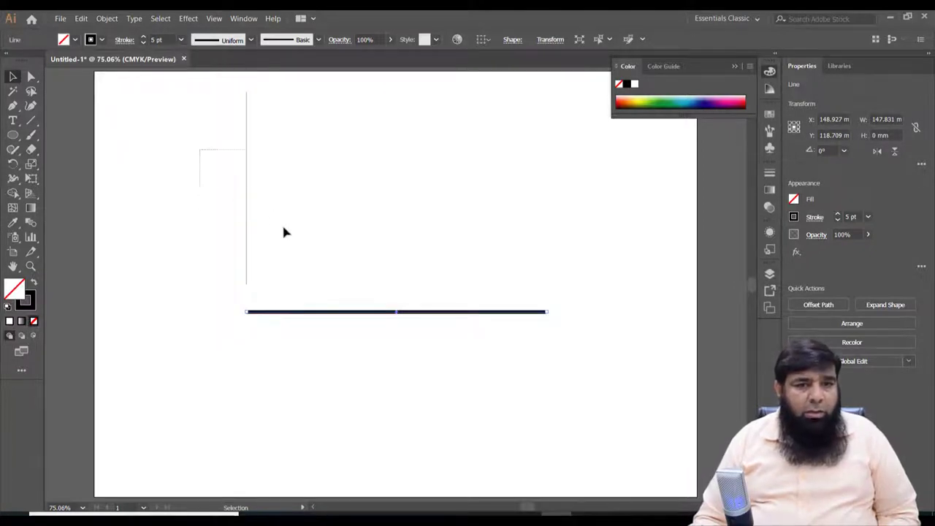
left_click_drag(285, 232, 357, 348)
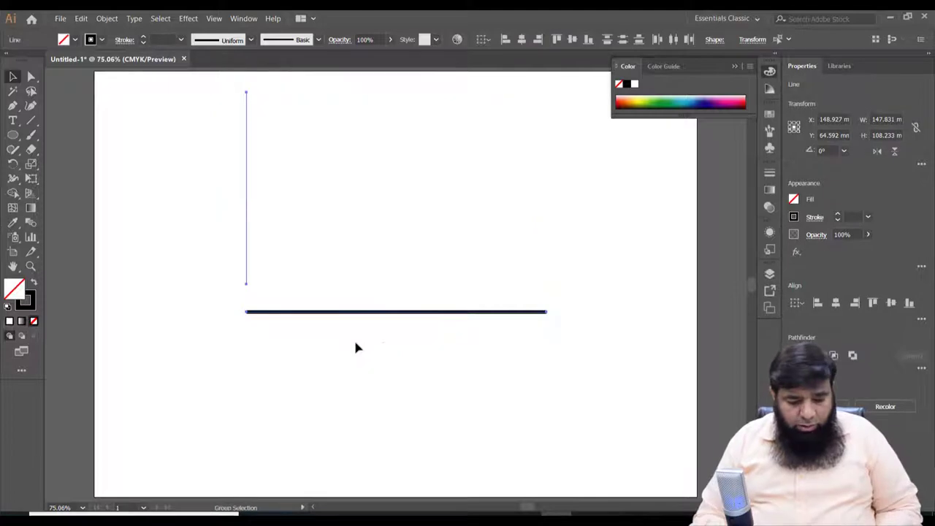
key("ctrl+alt+b")
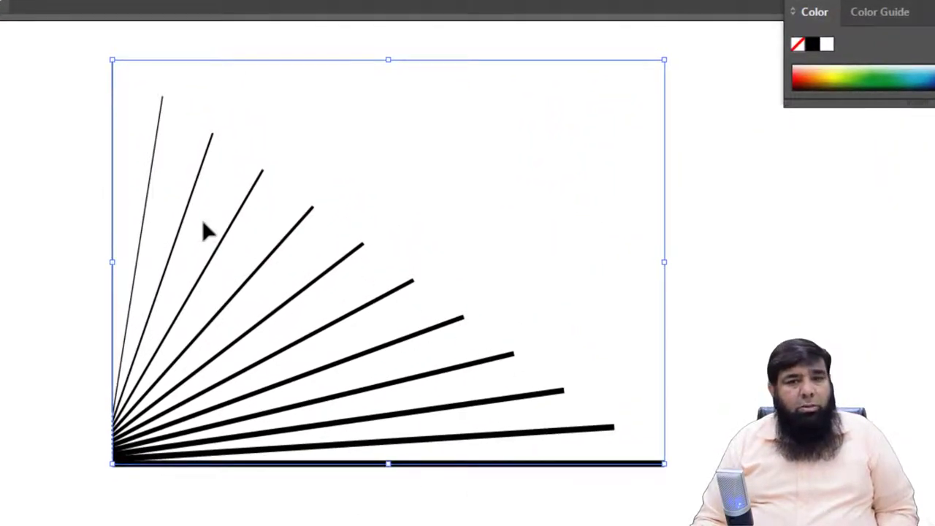
Drag the vertical line's top anchor to tilt it toward the horizontal line
left_click(15, 205)
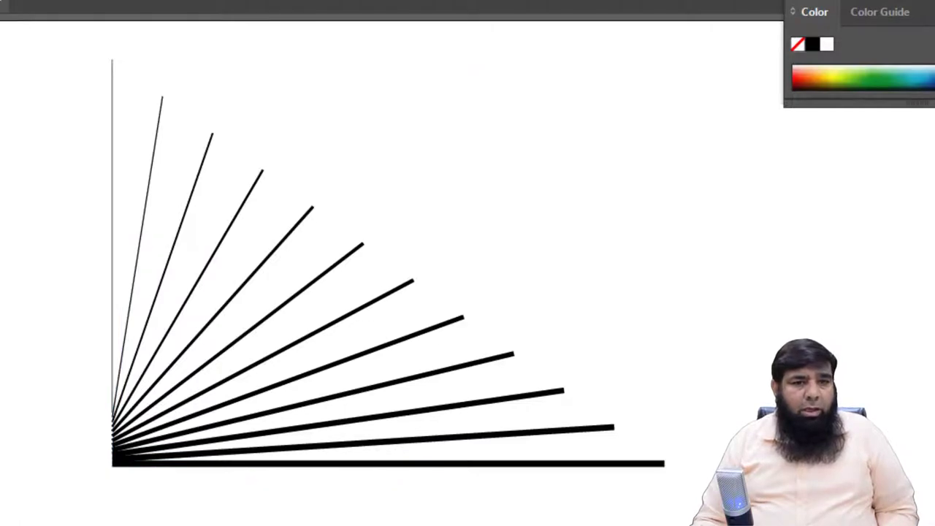
mouse_move(113, 61)
left_mouse_down()
mouse_move(264, 211)
mouse_move(256, 226)
mouse_move(286, 314)
left_mouse_up()
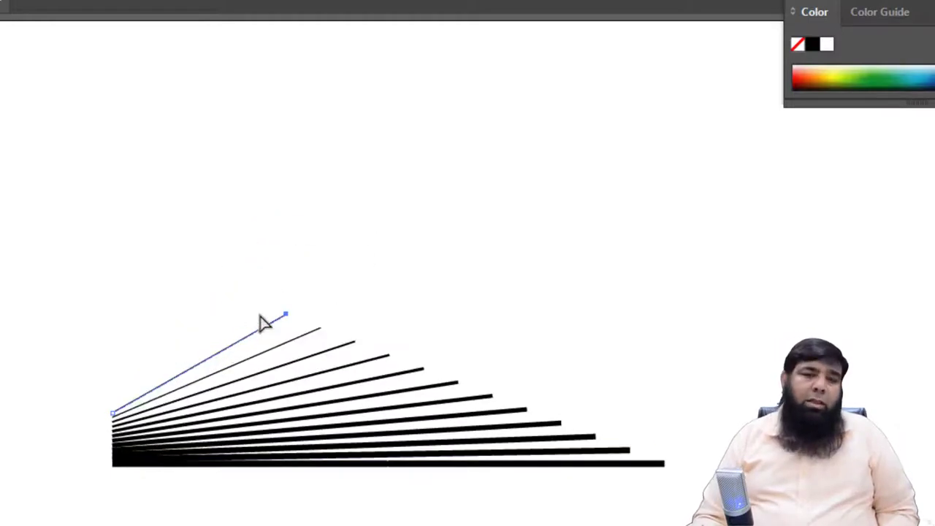
left_click_drag(285, 316, 265, 279)
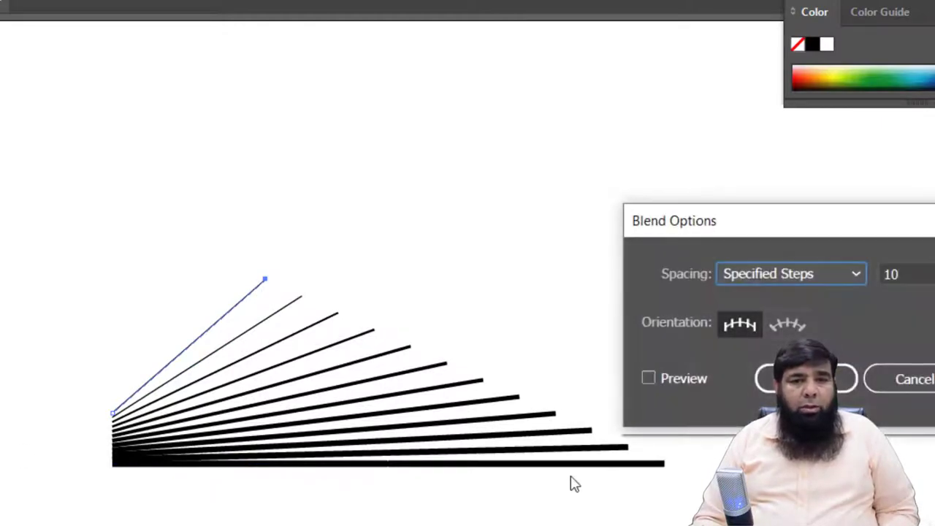
Preview the blend at 20, 3, then 6 specified steps, confirm 6, and delete the fan
left_click(575, 207)
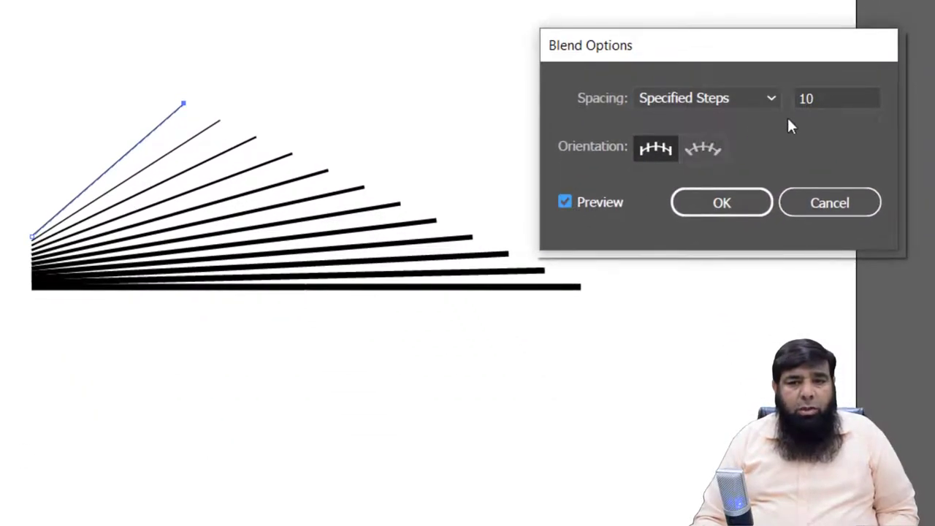
left_click(823, 99)
key("Up")
key("Up")
key("Up")
key("Up")
key("Up")
key("Up")
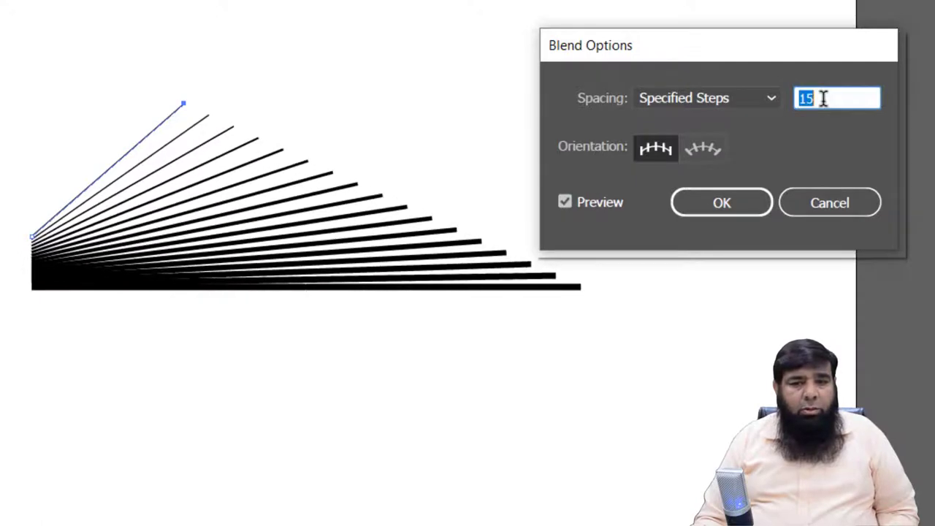
key("Up")
key("Up")
key("Up")
key("Down")
key("Down")
key("Down")
key("Down")
key("Down")
key("Down")
key("Down")
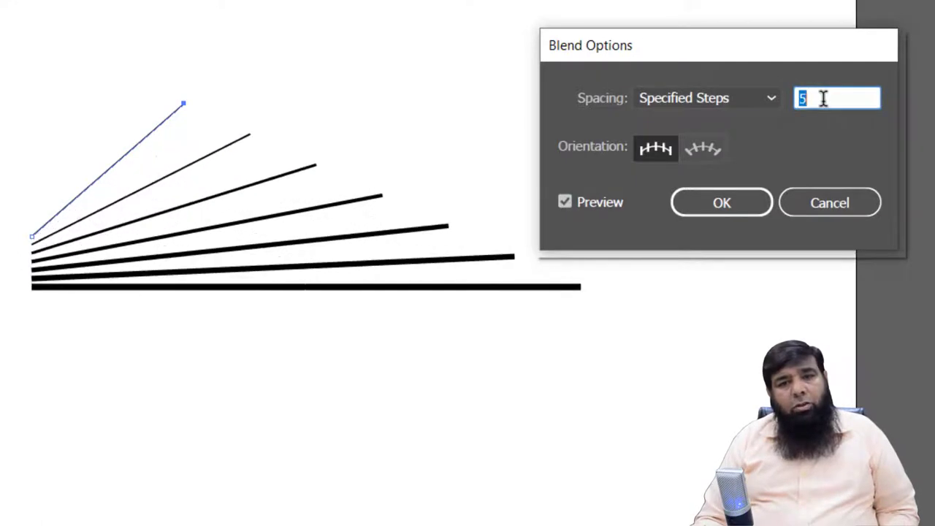
key("Down")
key("Up")
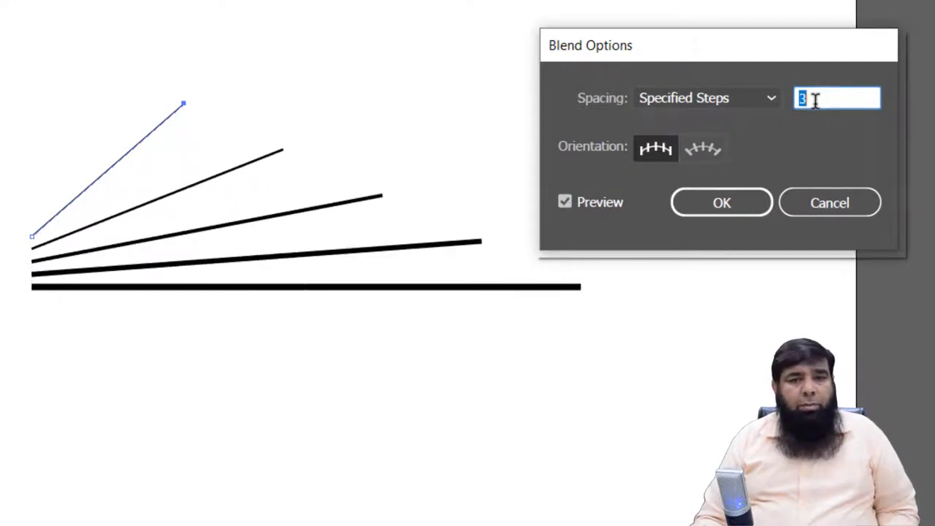
key("Up")
key("Up")
key("Up")
key("Up")
key("Up")
key("Up")
key("Return")
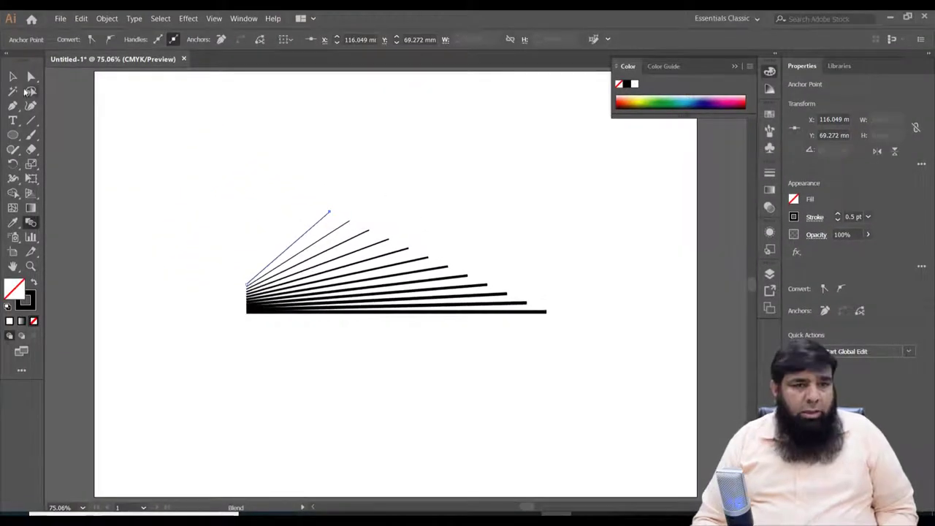
left_click_drag(207, 192, 547, 348)
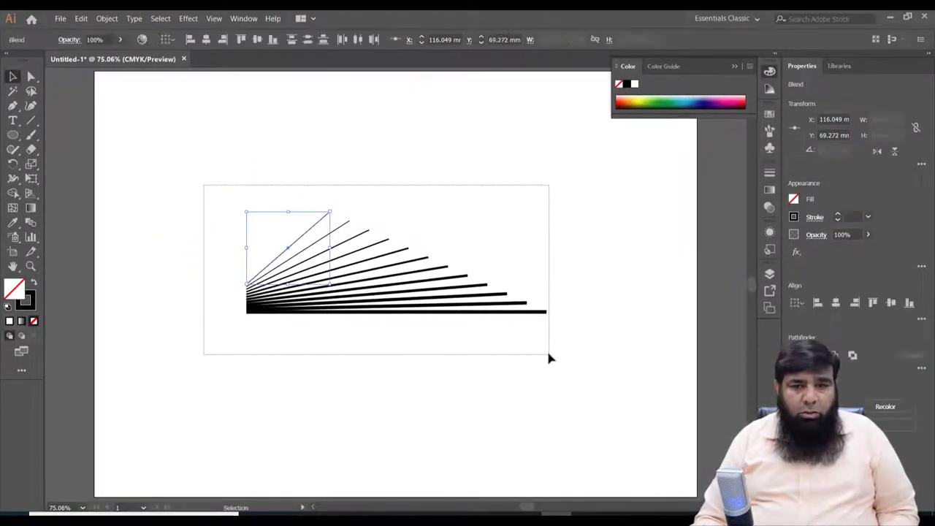
key("Delete")
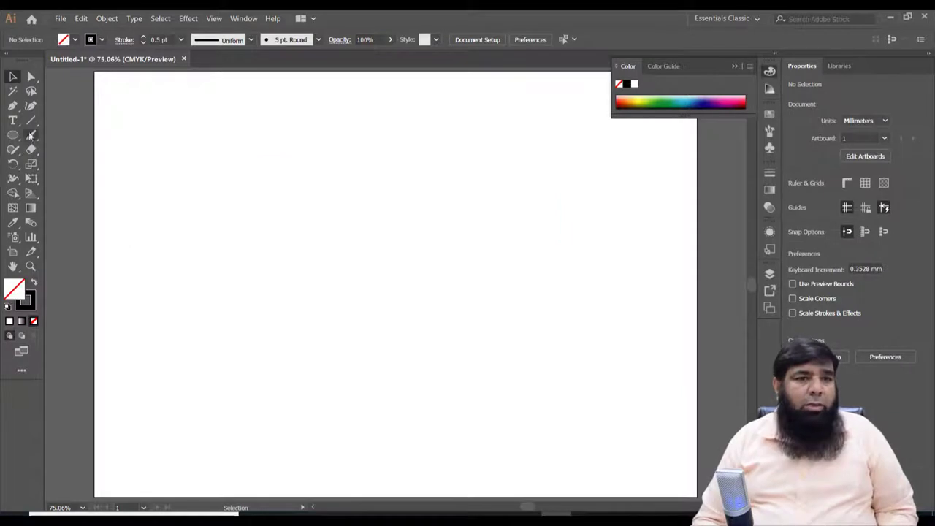
Draw a horizontal line, a diagonal from the upper right, and a vertical line crossing them at left
left_click(30, 123)
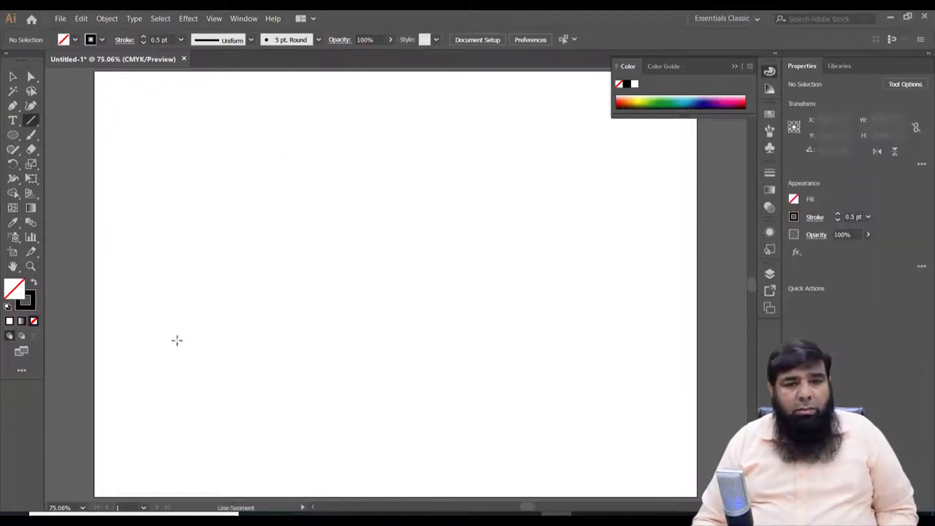
left_click_drag(177, 340, 626, 339)
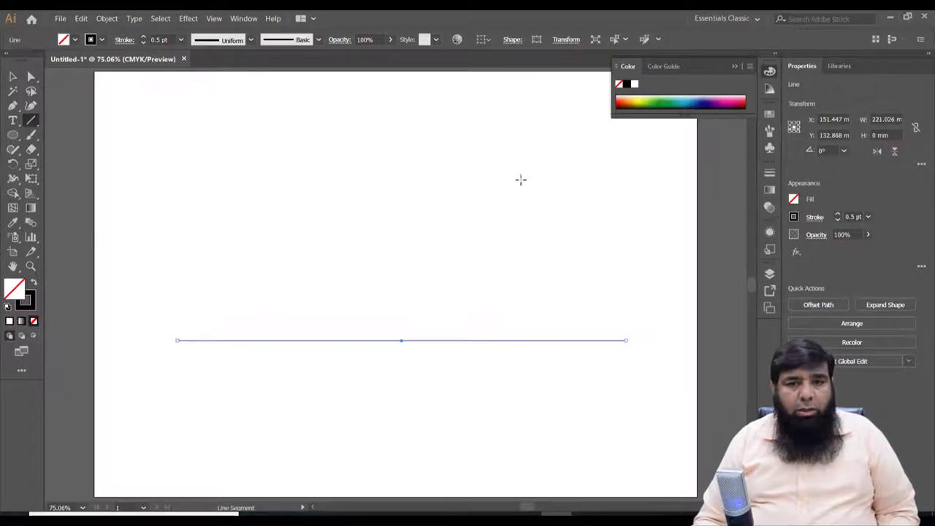
mouse_move(523, 166)
left_mouse_down()
mouse_move(225, 404)
mouse_move(282, 410)
mouse_move(271, 416)
left_mouse_up()
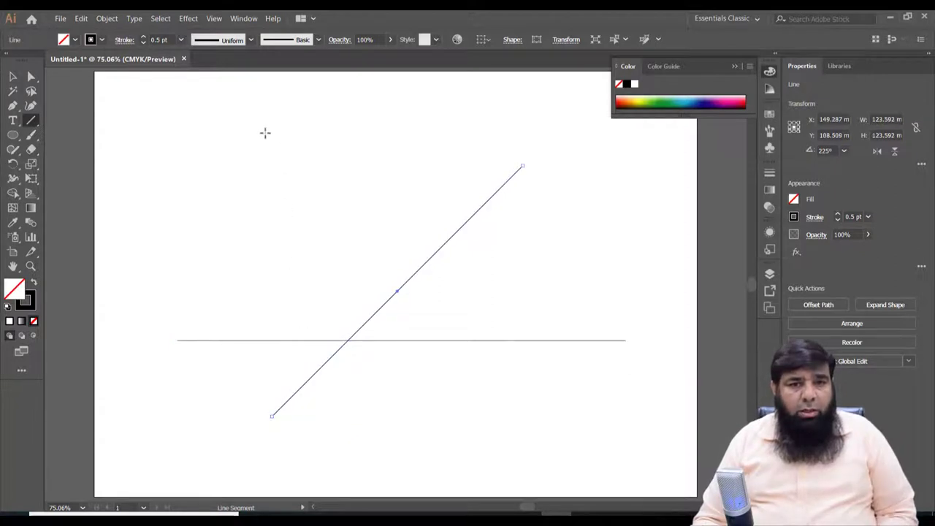
left_click_drag(265, 133, 383, 423)
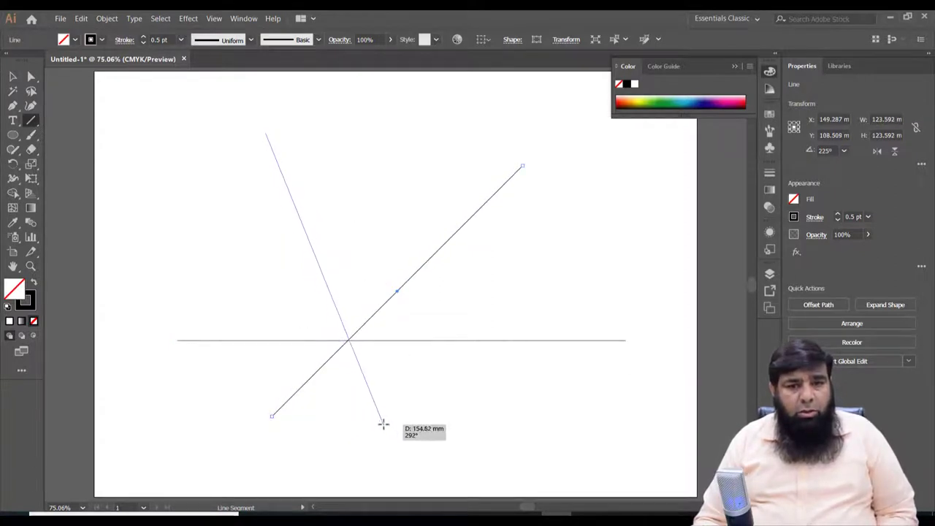
left_click_drag(383, 423, 384, 445)
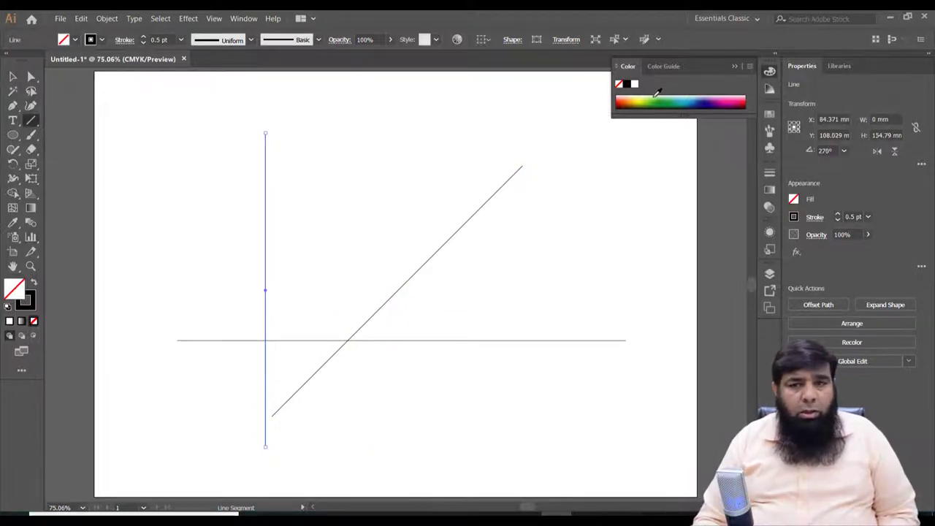
Float the Swatches panel and give the vertical line a teal stroke
left_click(29, 302)
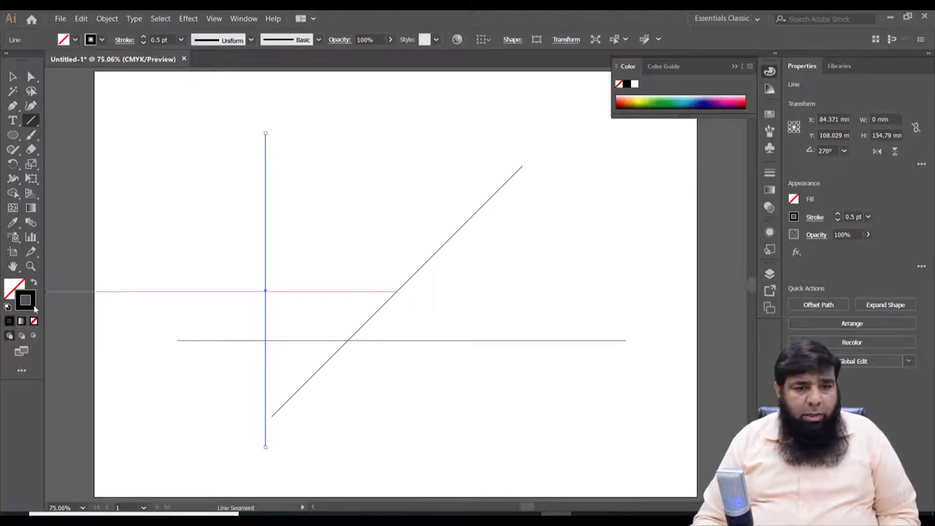
left_click(771, 114)
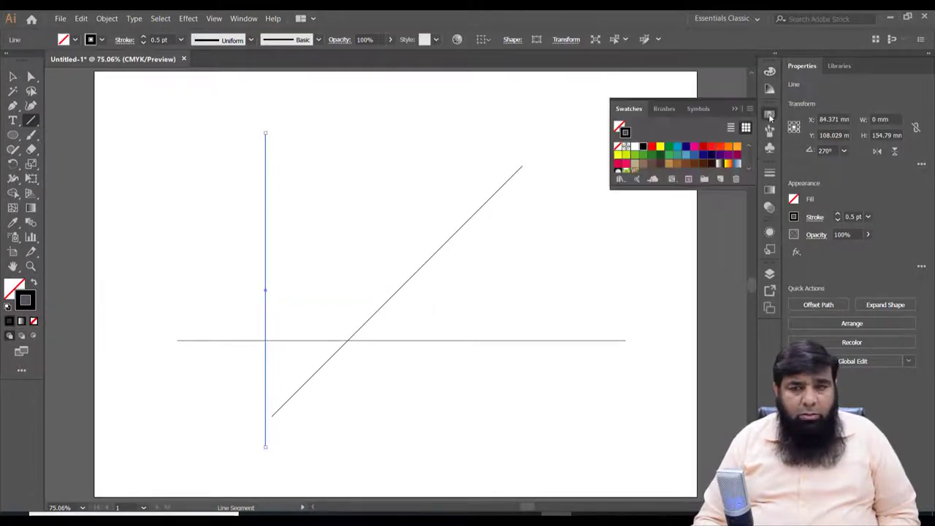
left_click_drag(629, 109, 665, 209)
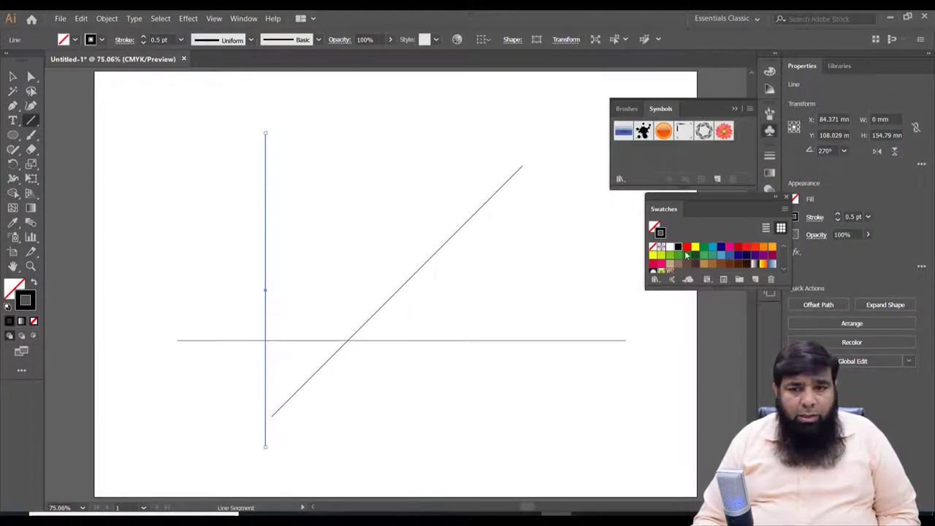
left_click(710, 251)
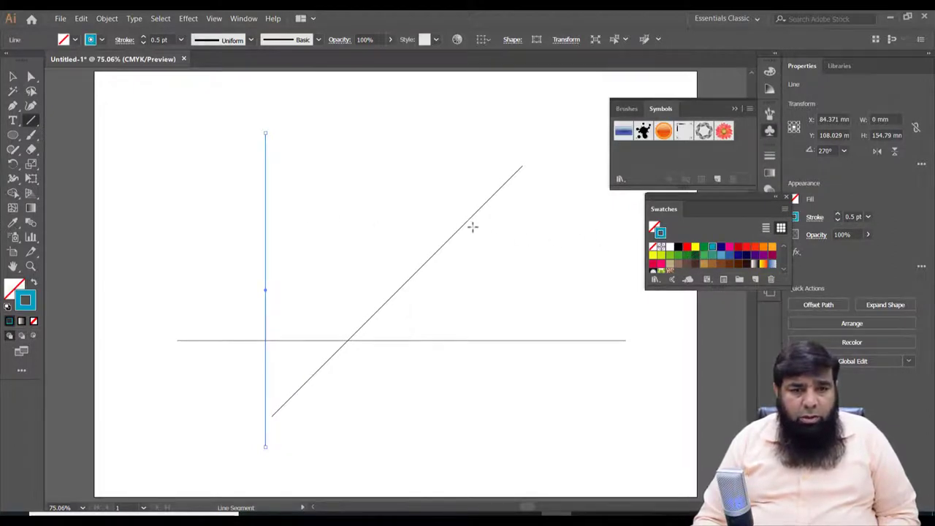
Stroke the diagonal orange and the horizontal dark blue, then select all three lines
key("v")
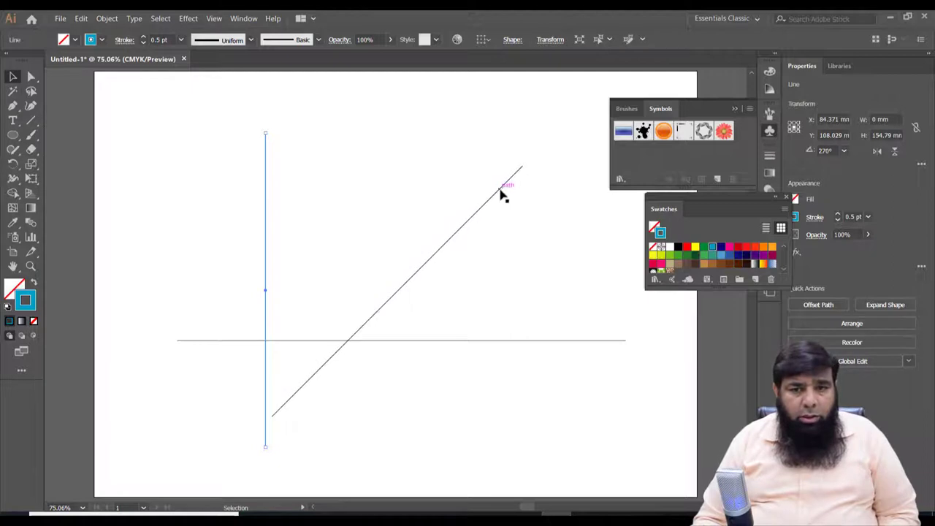
left_click(500, 189)
left_click(766, 249)
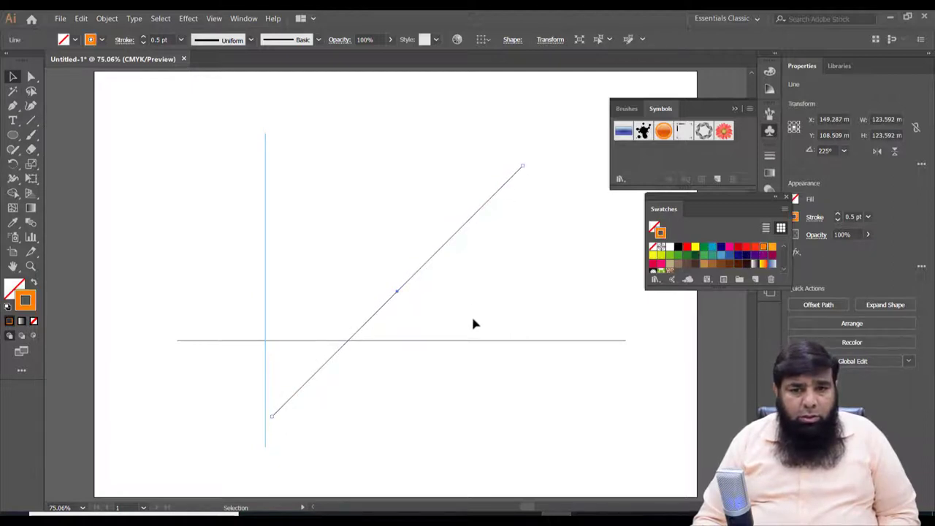
left_click(477, 341)
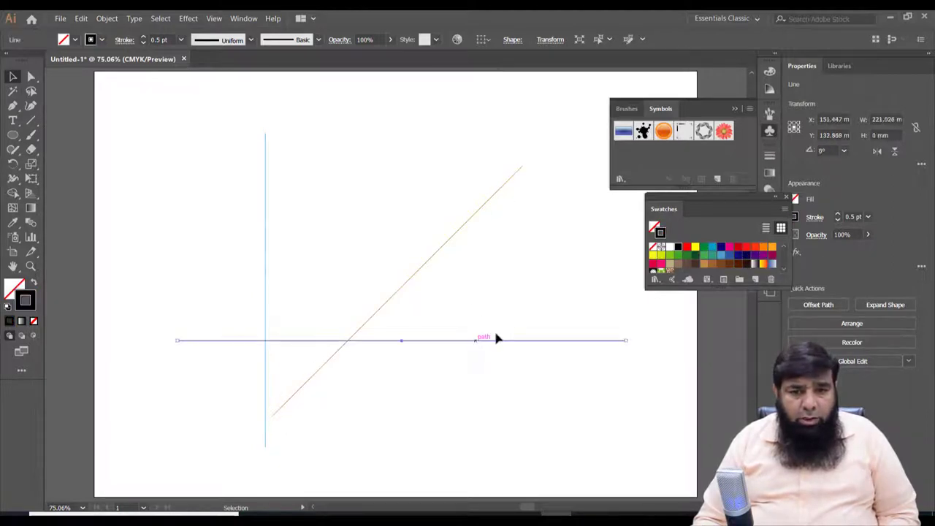
left_click(721, 251)
double_click(657, 198)
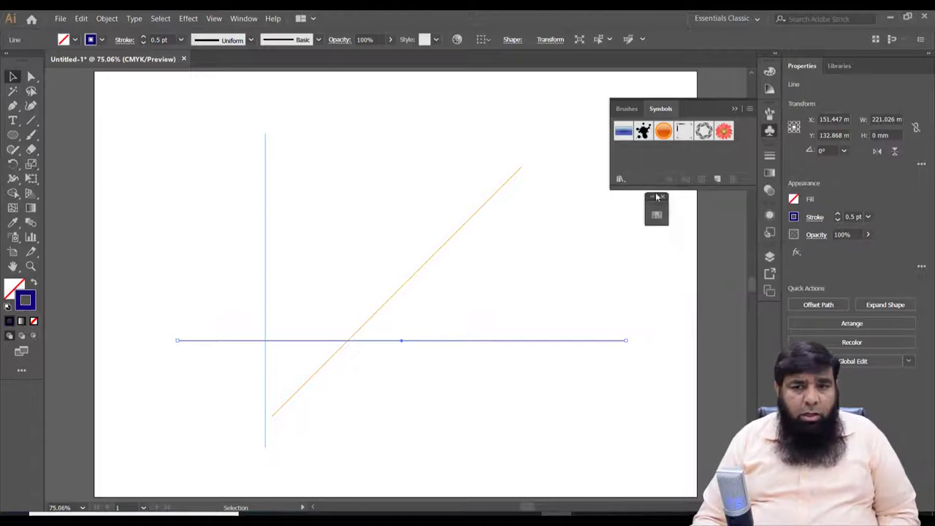
left_click(662, 198)
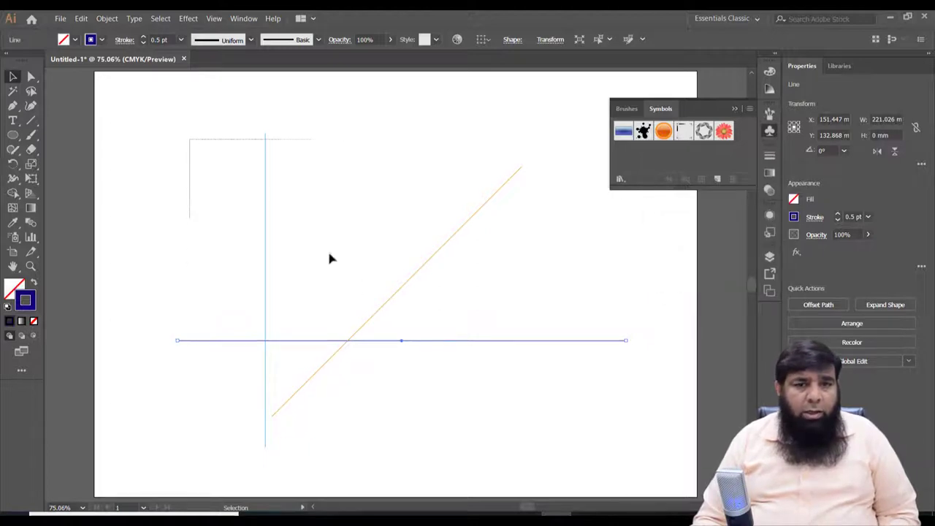
left_click_drag(529, 407, 564, 424)
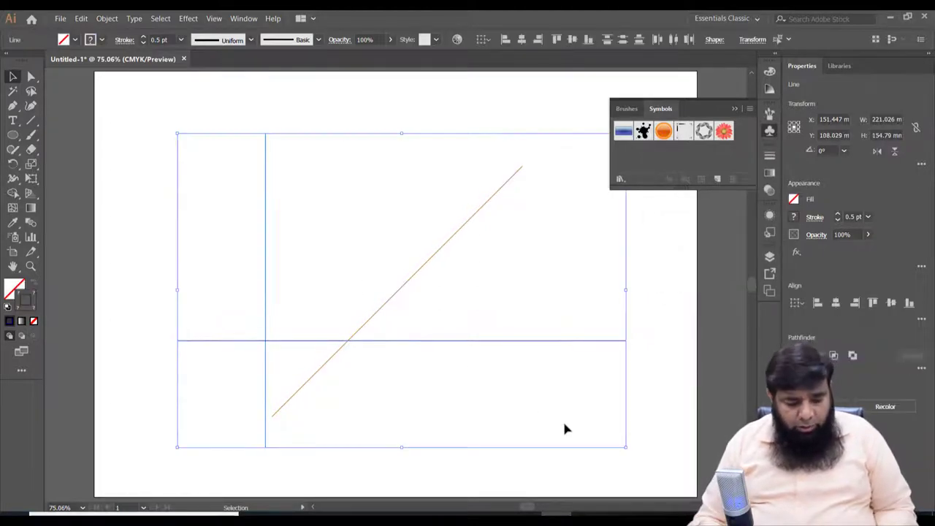
Blend the three lines with Ctrl+Alt+B and set Blend Options to 72 specified steps
key("ctrl+alt+b")
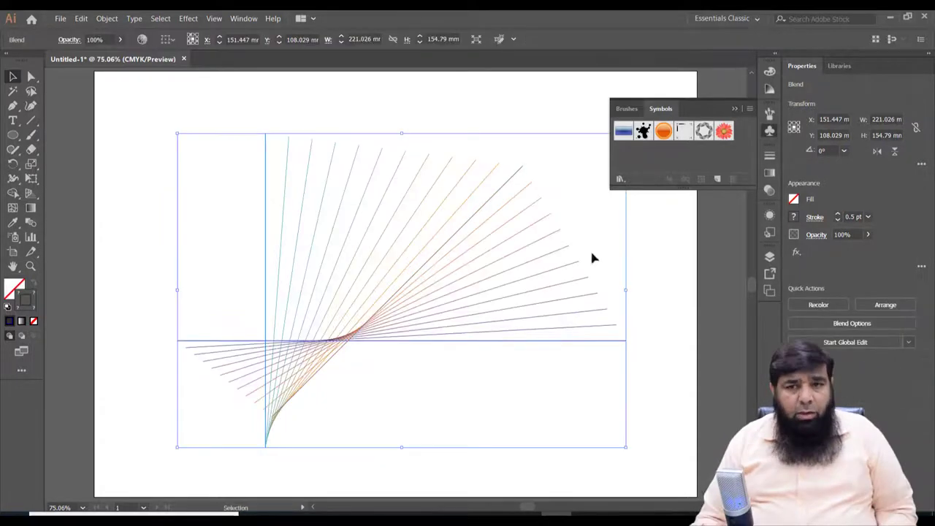
left_click(735, 109)
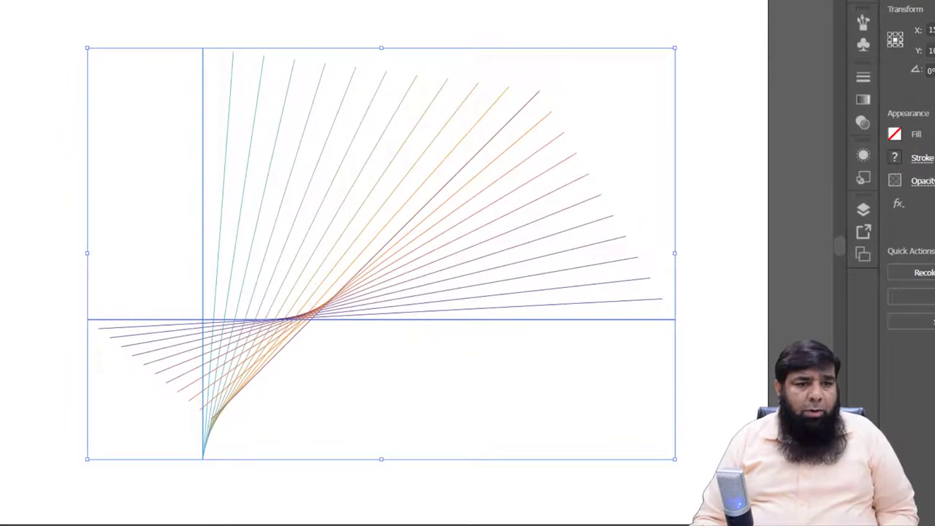
key("Return")
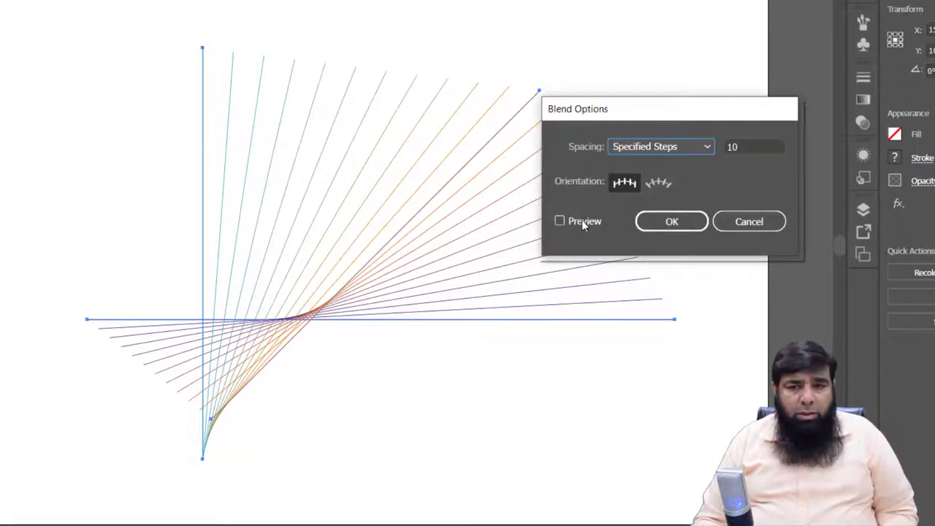
left_click(582, 221)
scroll(754, 147, "up", 3)
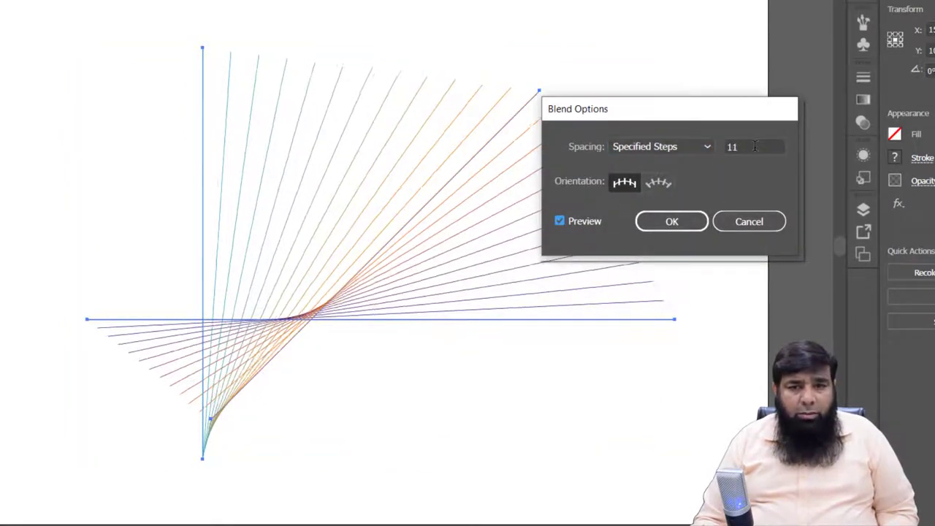
scroll(755, 147, "up", 1)
scroll(755, 146, "up", 6)
scroll(754, 150, "up", 7)
scroll(754, 150, "up", 20)
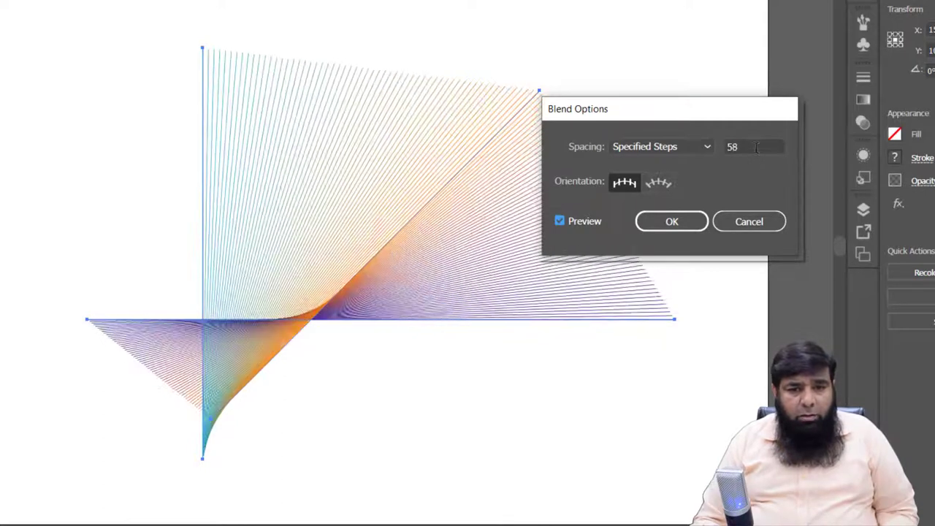
scroll(755, 148, "up", 6)
scroll(756, 147, "up", 7)
scroll(756, 148, "up", 4)
scroll(757, 148, "up", 4)
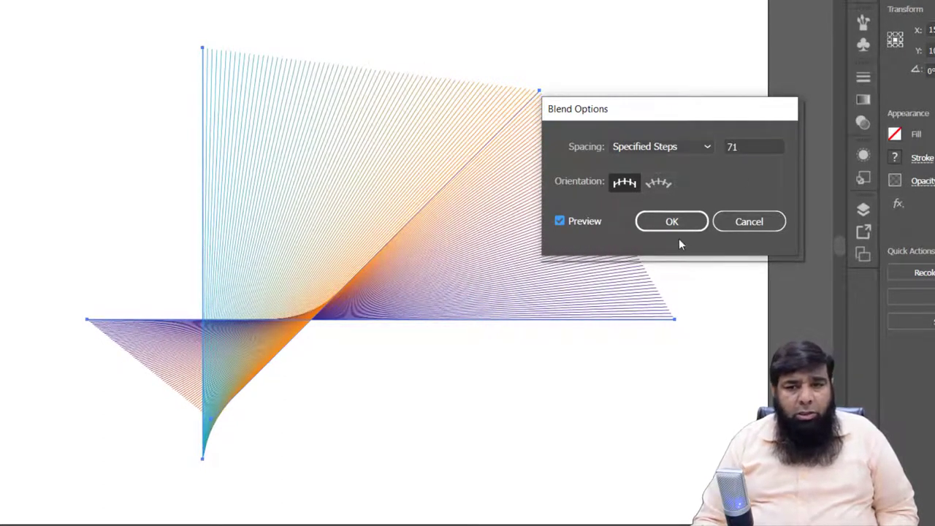
scroll(756, 148, "up", 1)
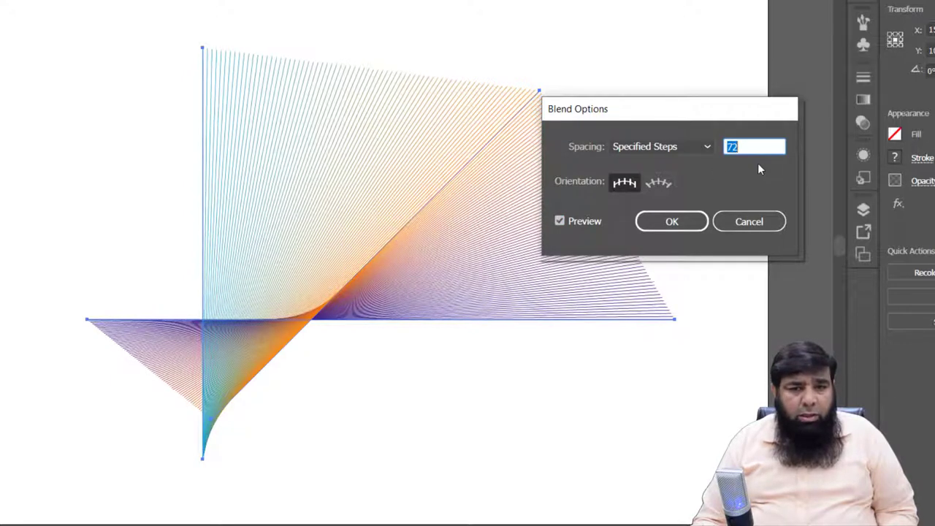
left_click(692, 222)
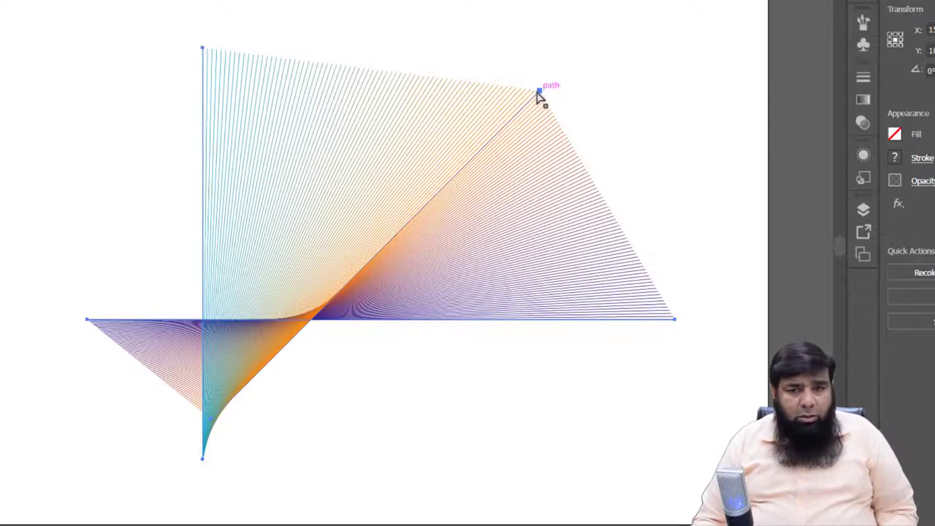
Drag the blend's line endpoints outward to twist it into a crossed hourglass shape
mouse_move(539, 93)
left_mouse_down()
mouse_move(502, 103)
mouse_move(400, 52)
left_mouse_up()
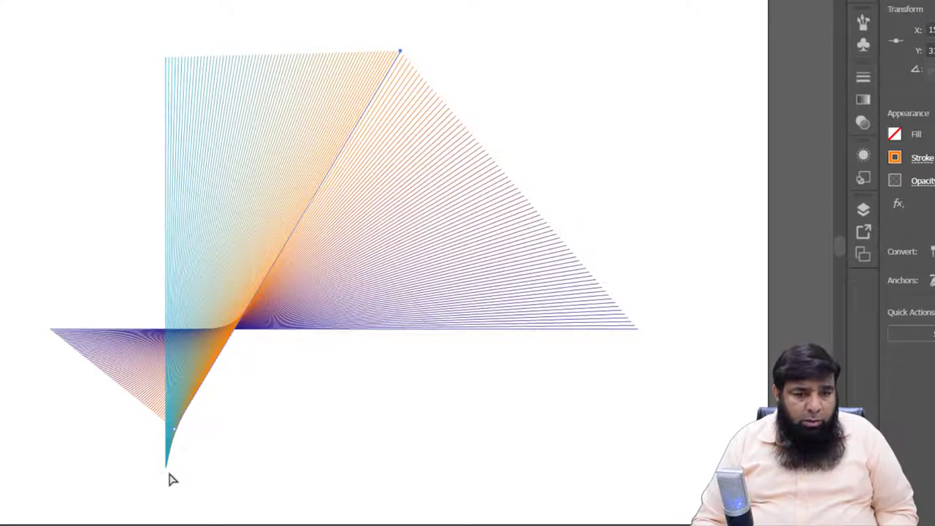
left_click_drag(167, 468, 482, 468)
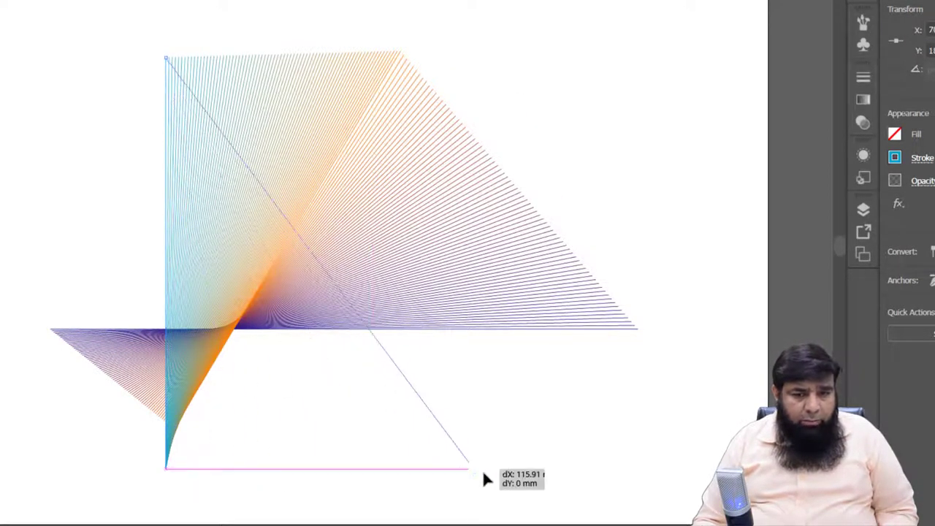
left_click_drag(485, 469, 642, 497)
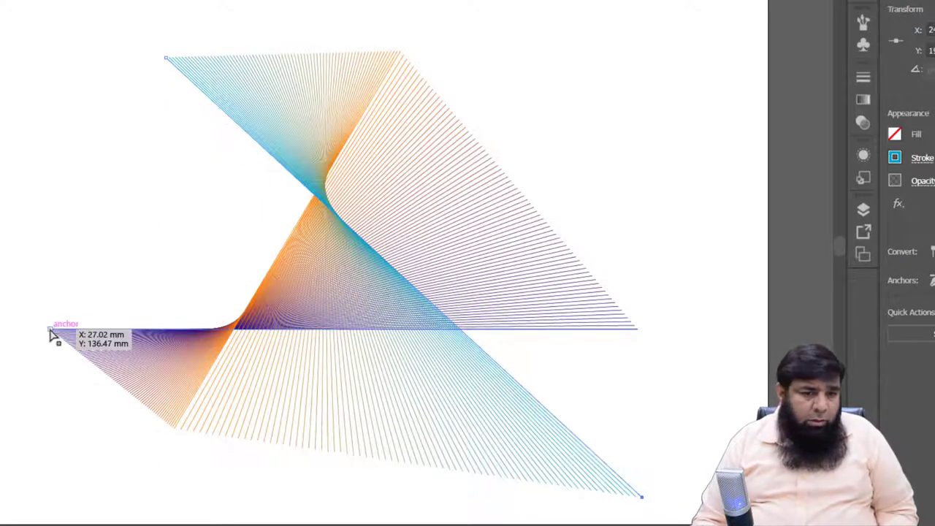
left_click_drag(45, 325, 13, 130)
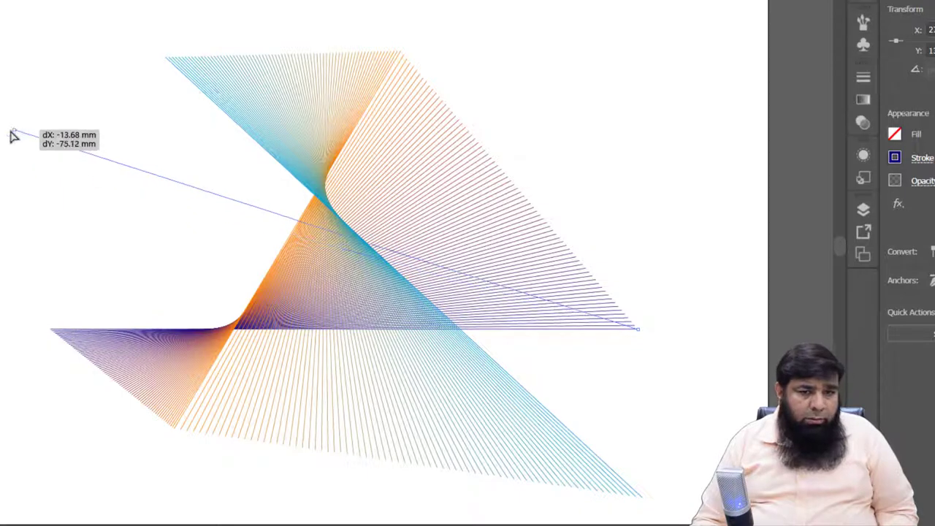
left_click(401, 54)
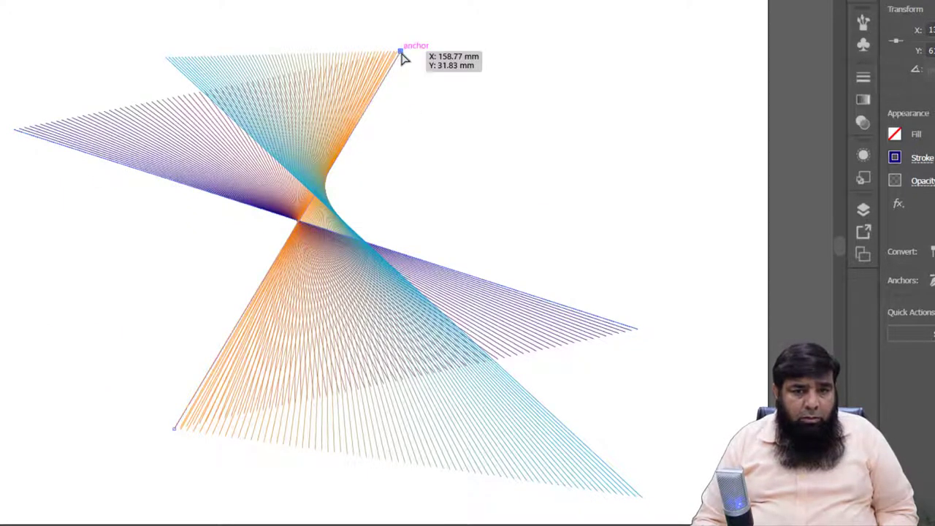
left_click_drag(401, 53, 619, 26)
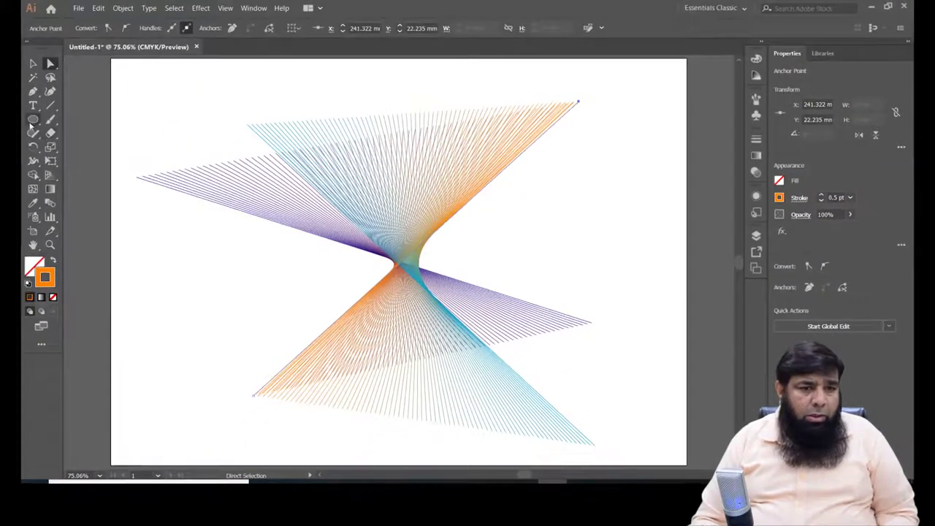
left_click_drag(33, 125, 69, 122)
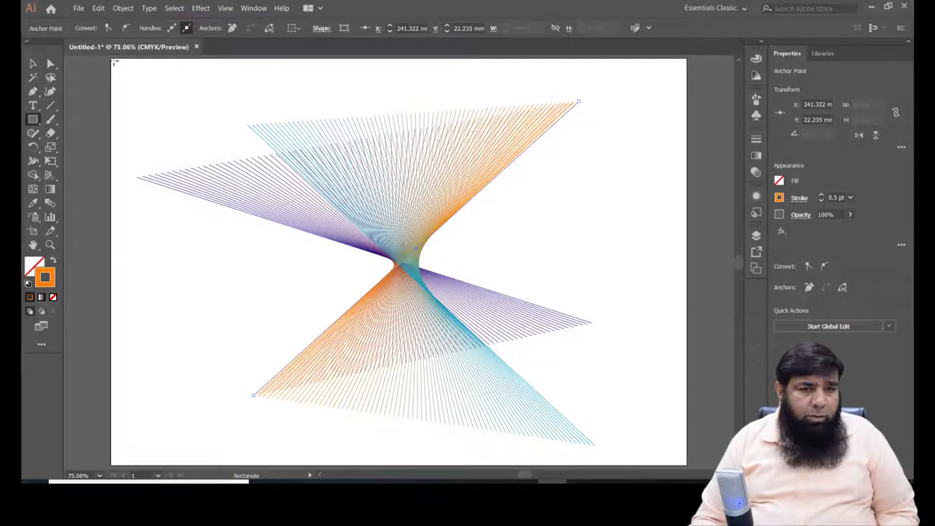
Draw an artboard-sized rectangle with no stroke and a light green fill from the Color Picker
mouse_move(112, 61)
left_mouse_down()
mouse_move(261, 261)
mouse_move(686, 464)
left_mouse_up()
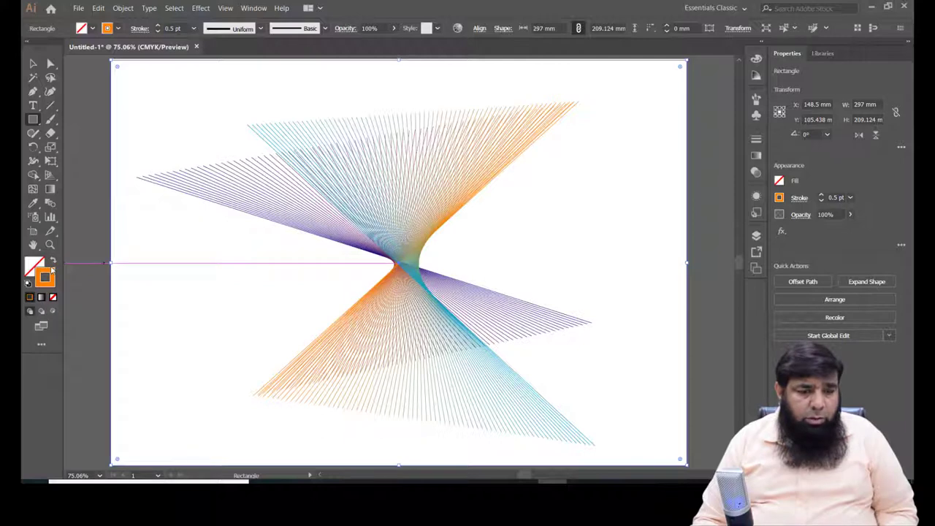
left_click(37, 266)
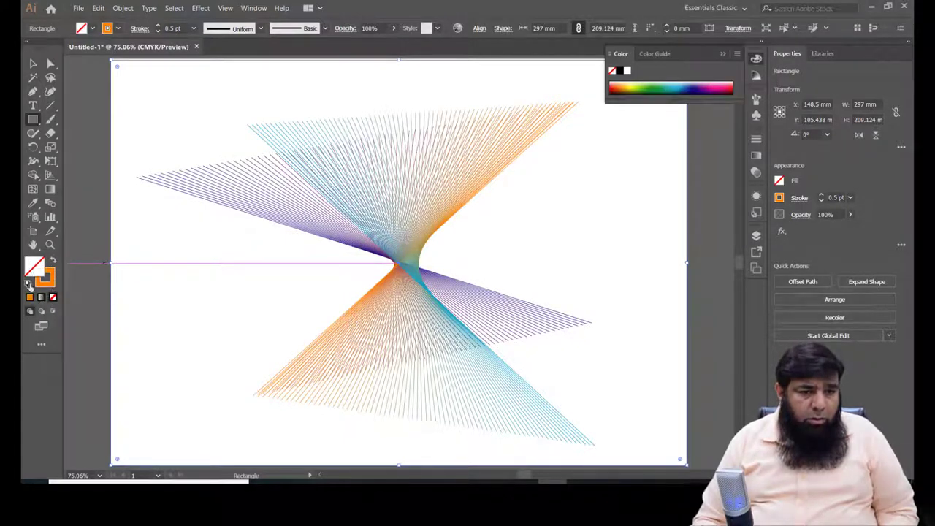
left_click(30, 297)
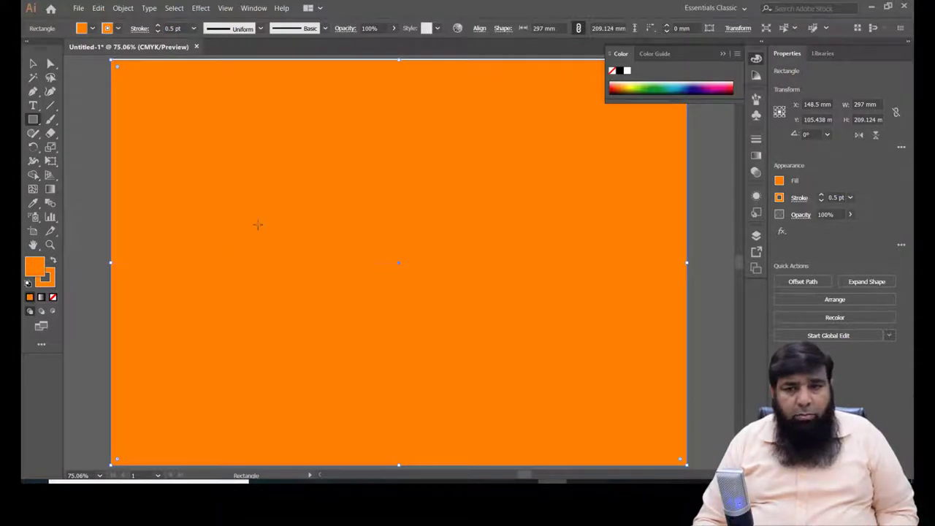
left_click(53, 298)
double_click(33, 268)
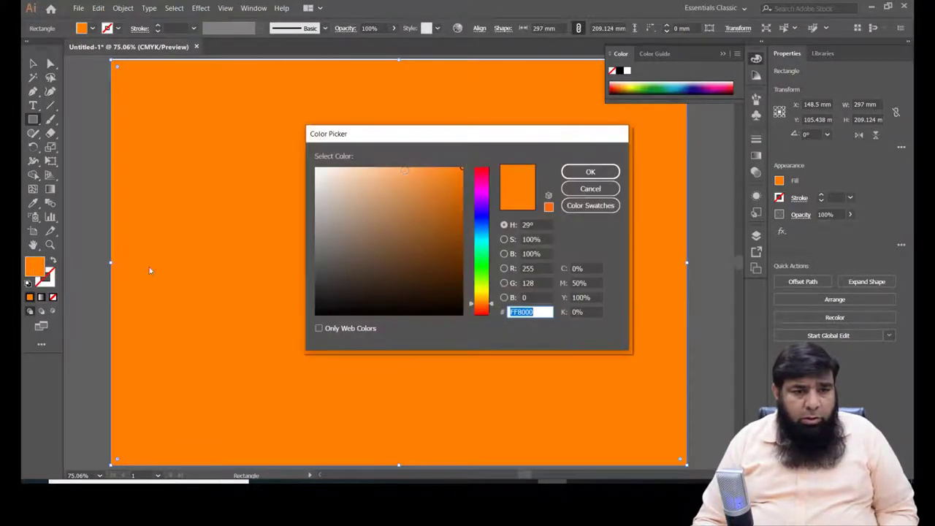
left_click_drag(482, 224, 482, 267)
left_click(392, 171)
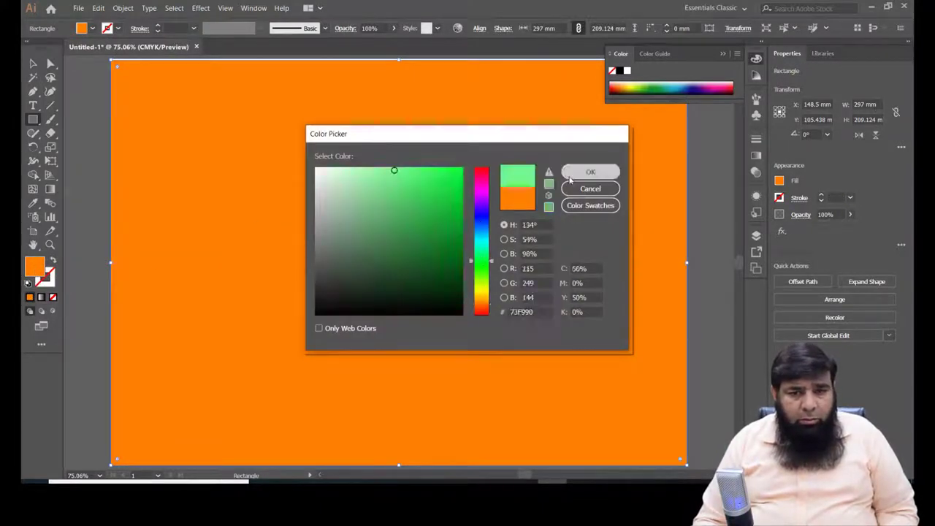
left_click(590, 171)
Send the green rectangle to the back behind the line blend
left_click(30, 66)
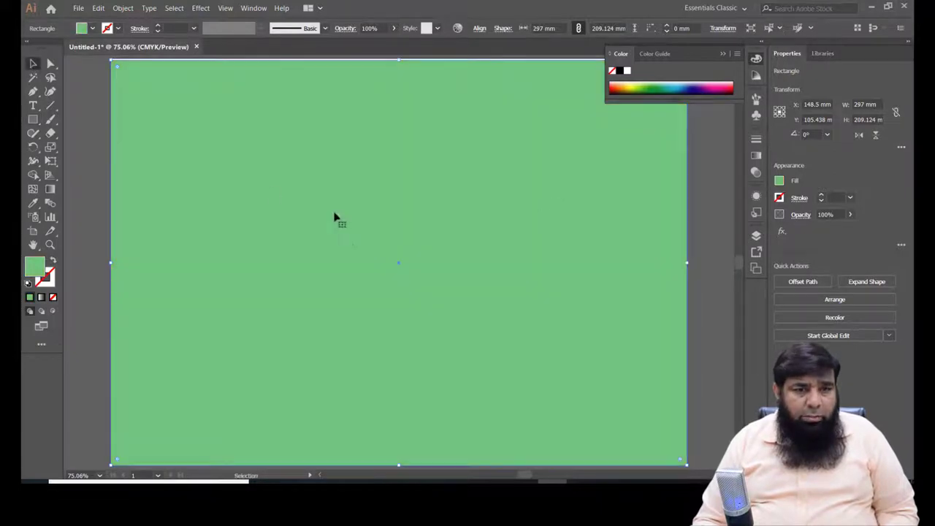
right_click(340, 214)
mouse_move(370, 368)
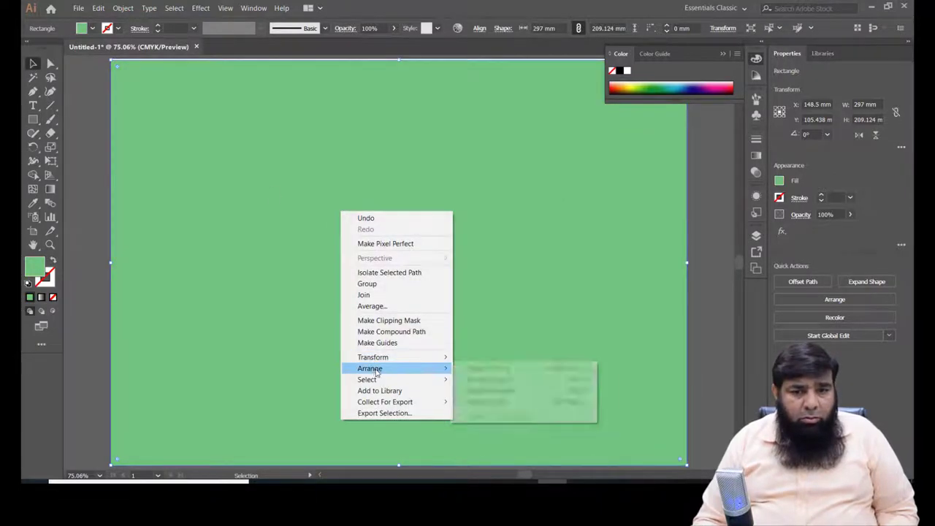
left_click(502, 402)
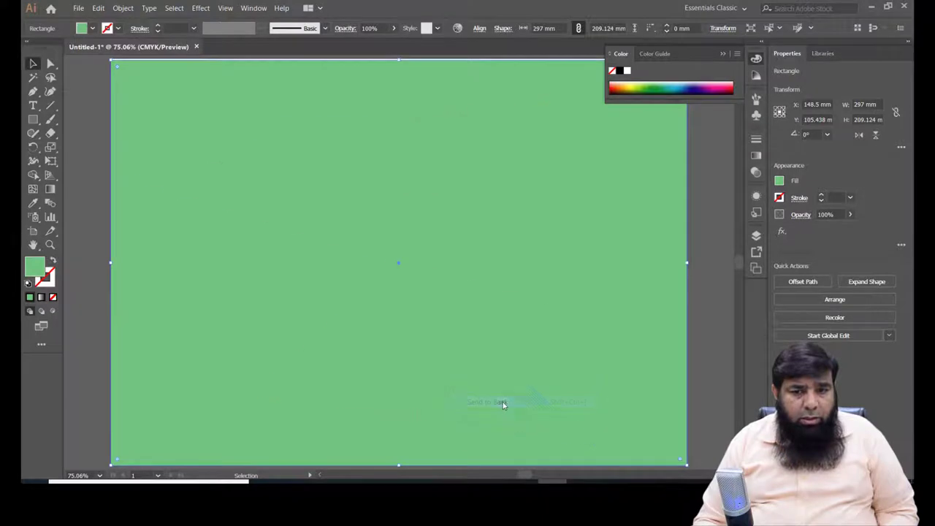
Zoom in on the hourglass blend's twist, fit the artboard, then begin a new document
left_click(723, 53)
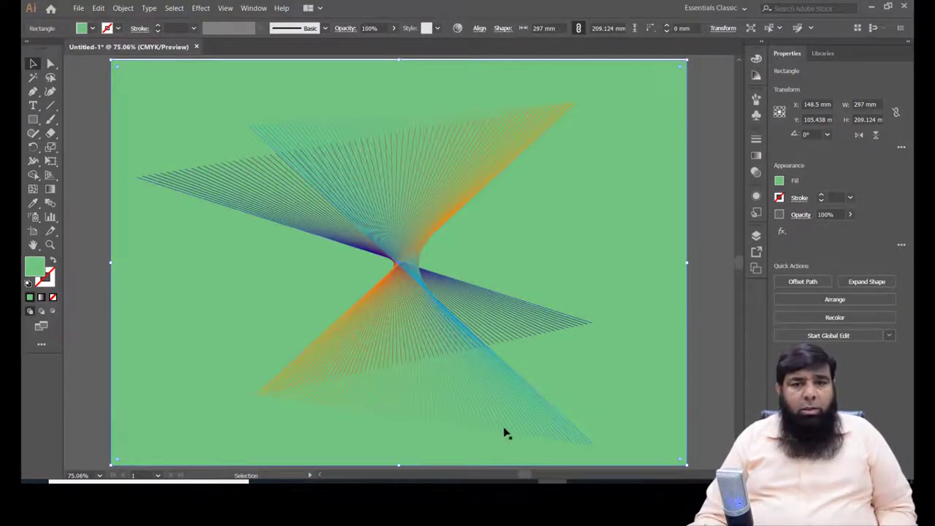
scroll(480, 382, "up", 5)
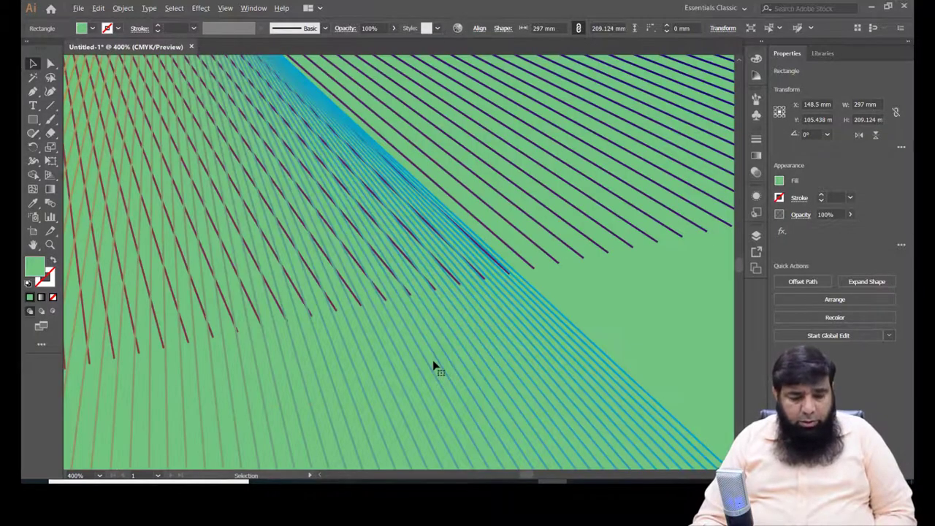
scroll(434, 366, "down", 1)
scroll(420, 361, "down", 1)
scroll(402, 344, "down", 1)
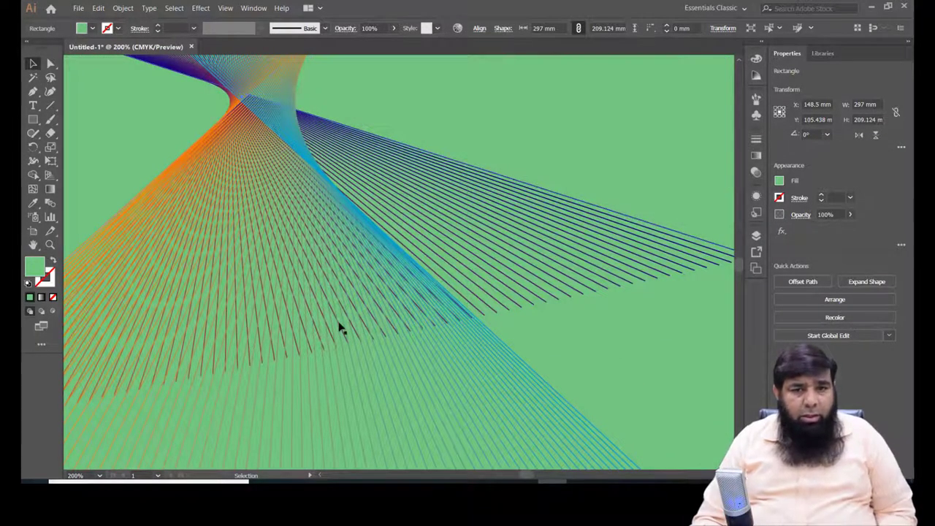
key("ctrl+plus")
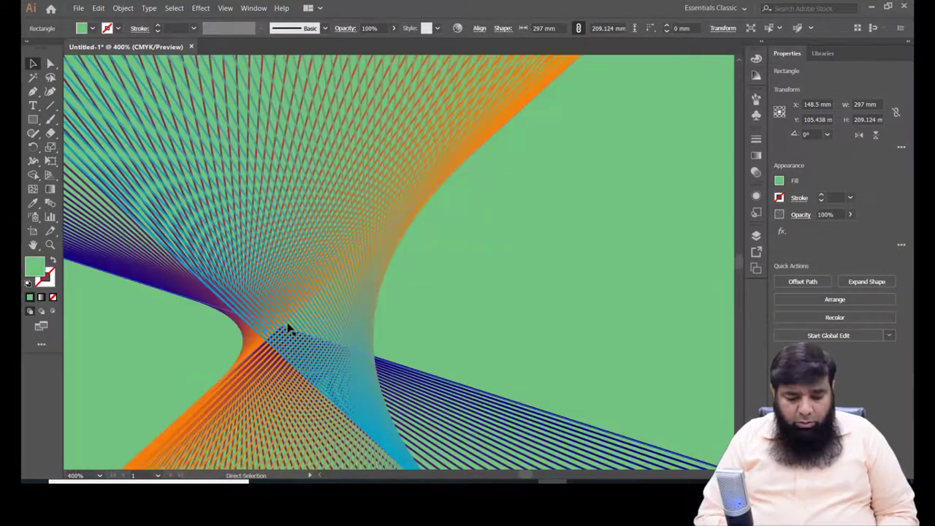
key("ctrl+0")
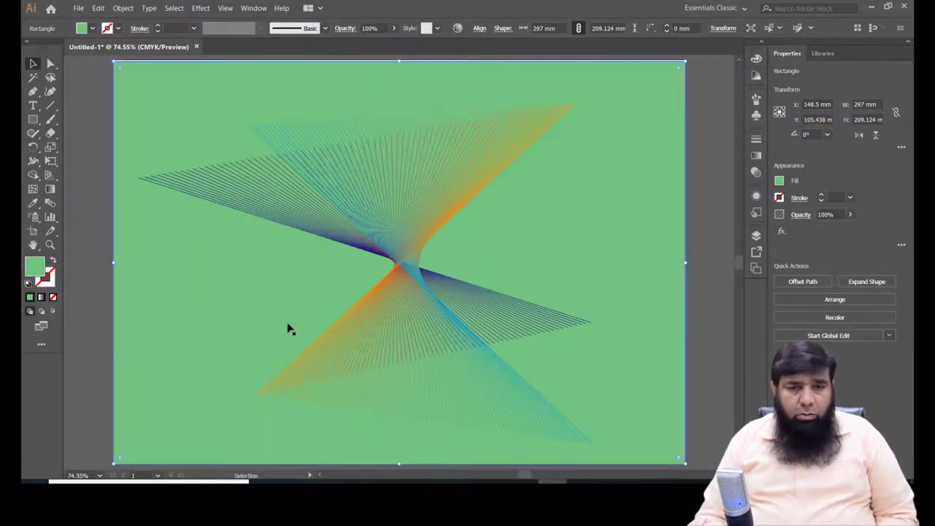
key("ctrl+n")
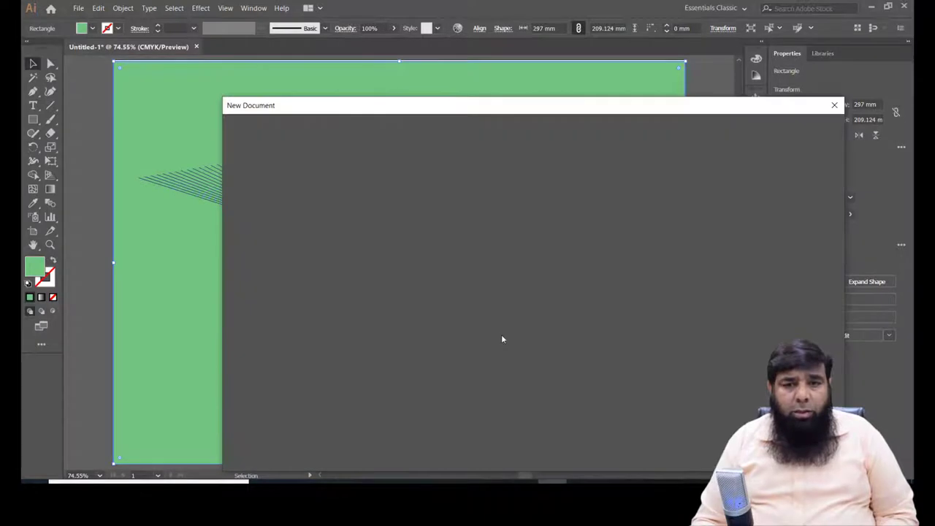
Create the blank document and draw a vertical line in the upper left area
key("Return")
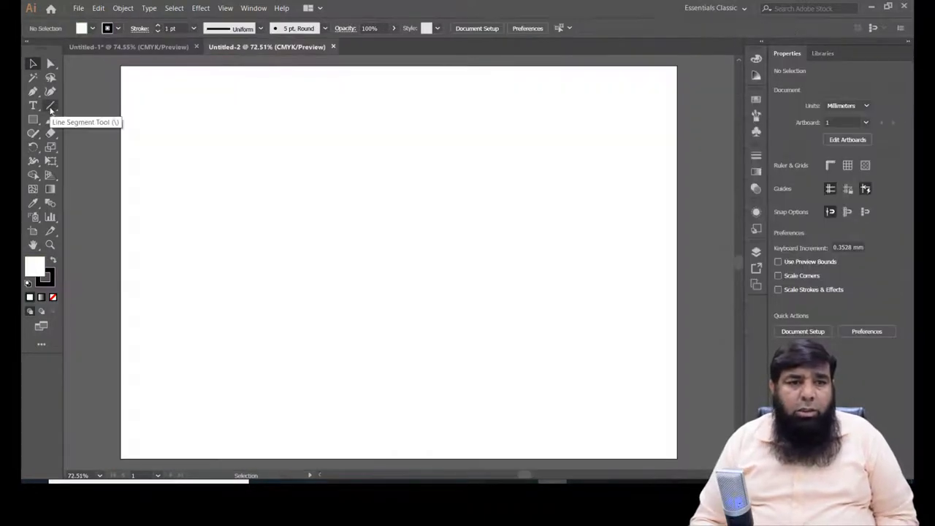
left_click(51, 107)
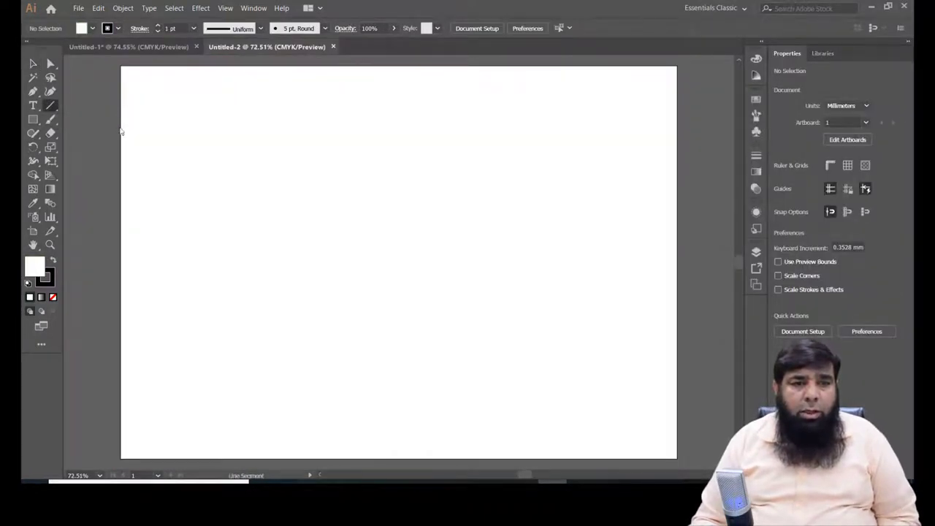
left_click_drag(347, 130, 347, 225)
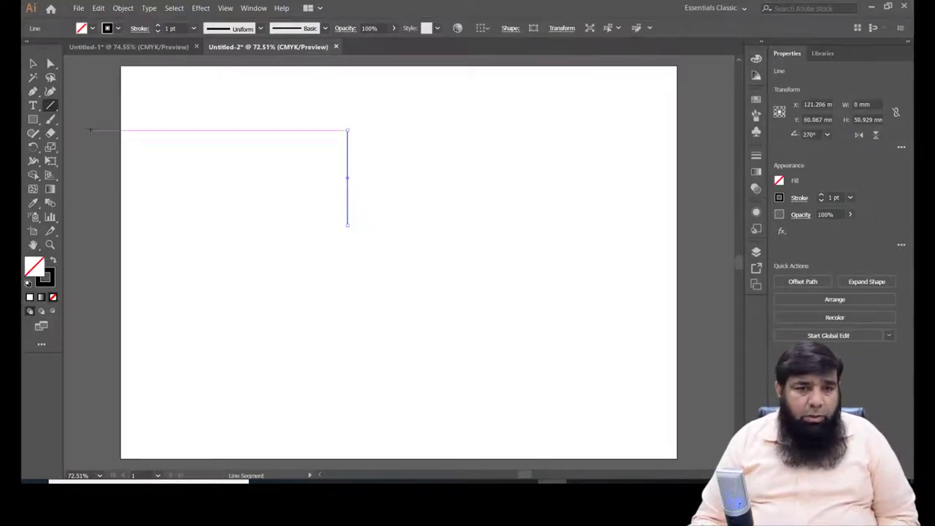
Rotate copies of the line at 45° intervals into a four-line star and blend them radially
left_click(32, 147)
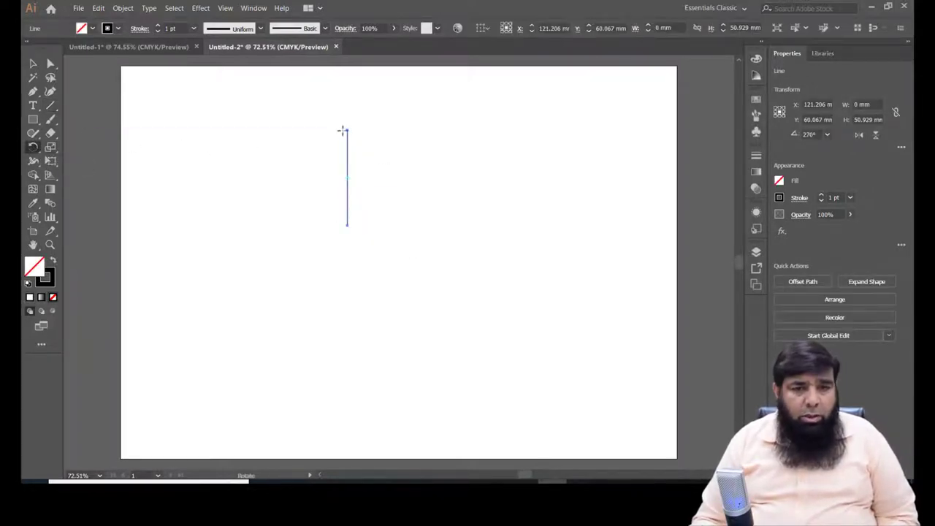
left_click_drag(347, 130, 364, 135)
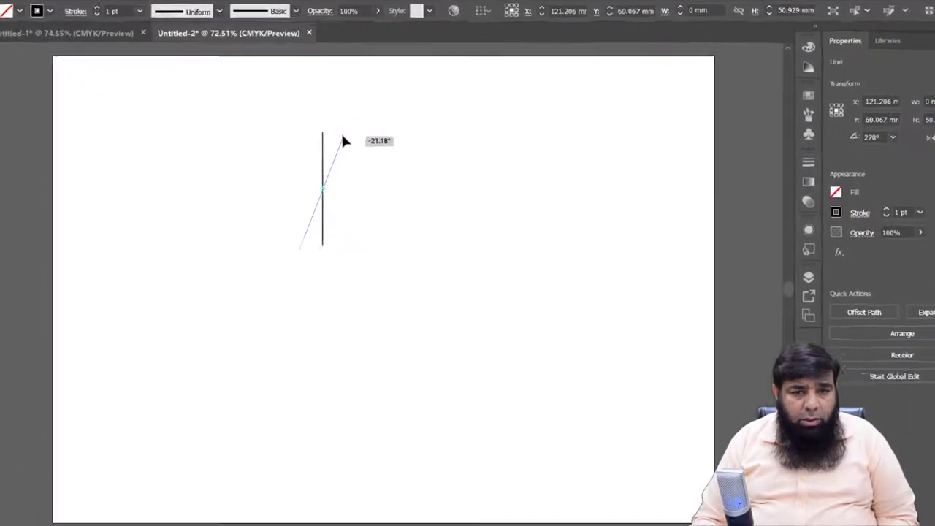
key("Escape")
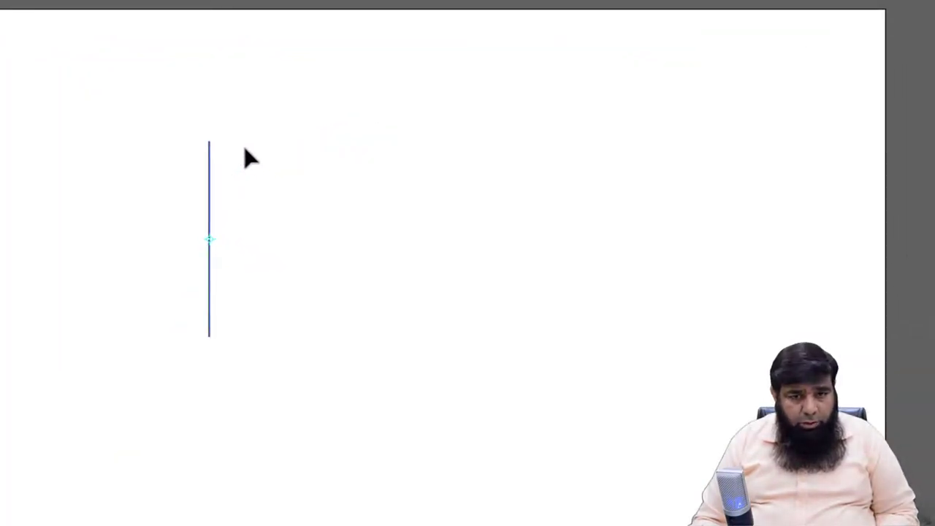
left_click_drag(248, 157, 262, 164)
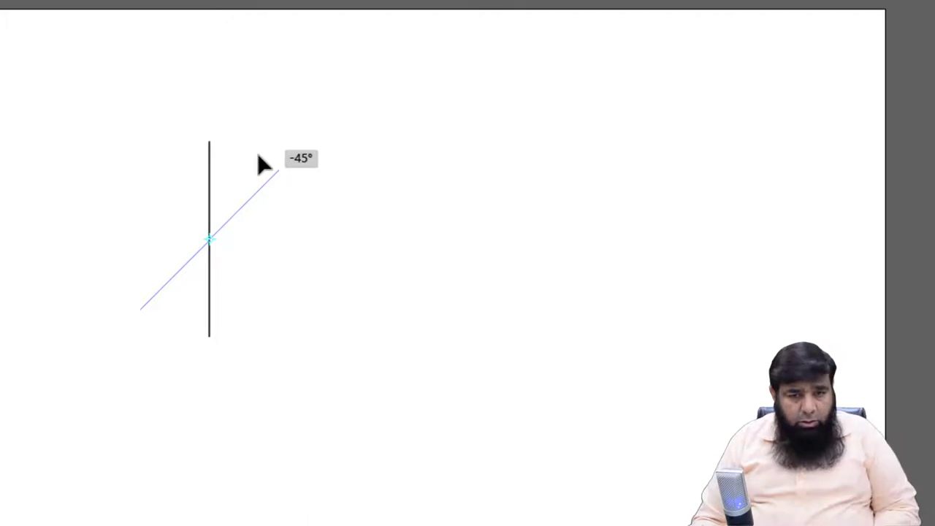
left_click_drag(258, 164, 257, 164)
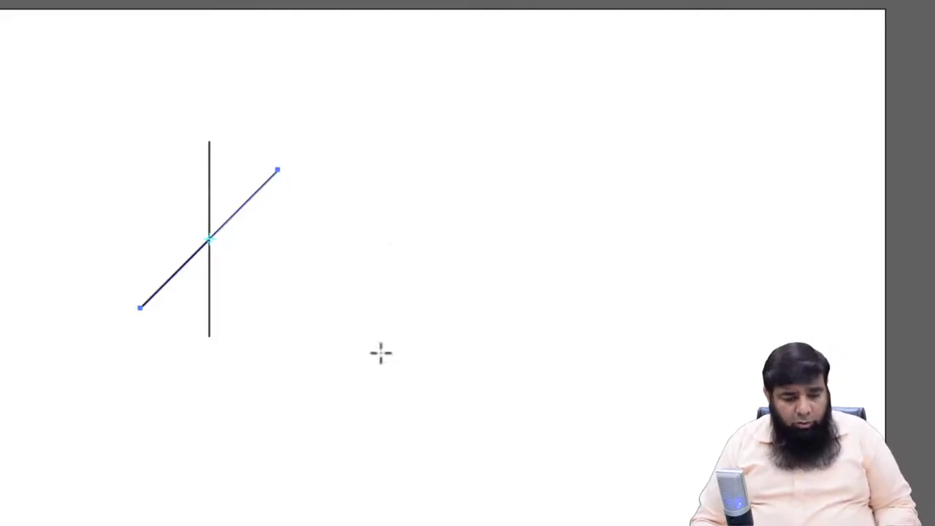
key("ctrl+d")
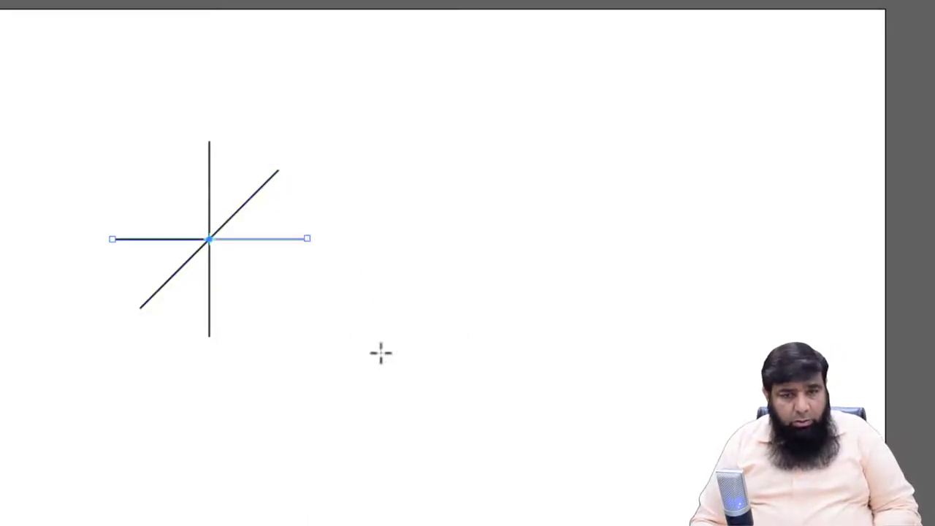
key("ctrl+d")
key("ctrl+d")
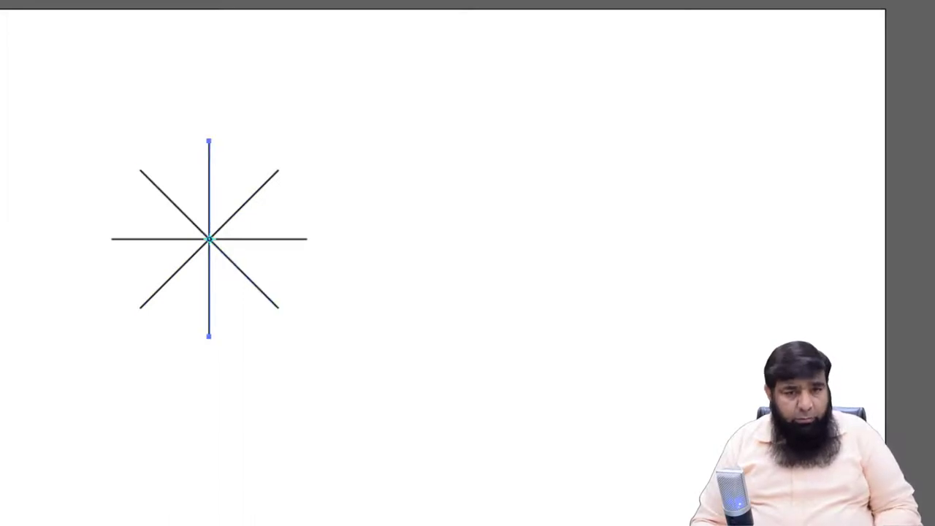
left_click_drag(2, 109, 431, 407)
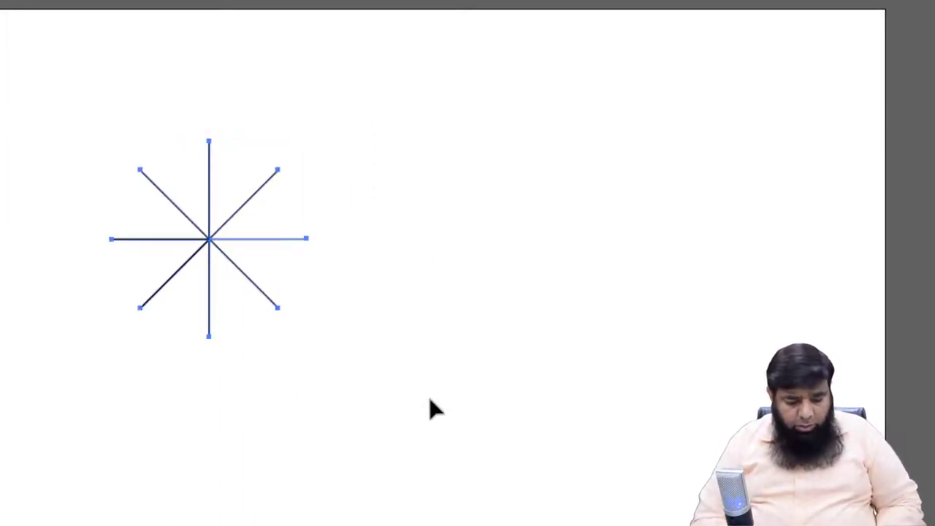
key("ctrl+d")
key("ctrl+d")
key("ctrl+d")
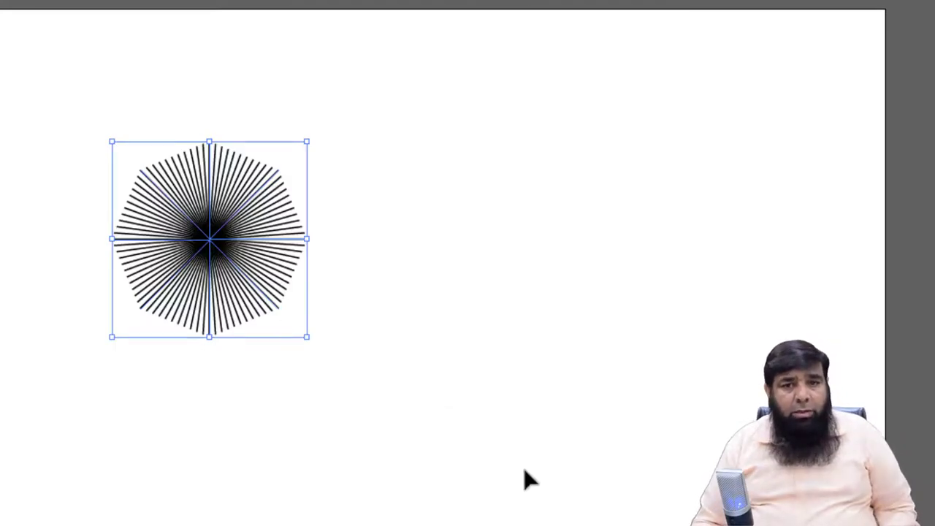
Preview different step counts on the radial blend and confirm 20 specified steps
left_click(420, 500)
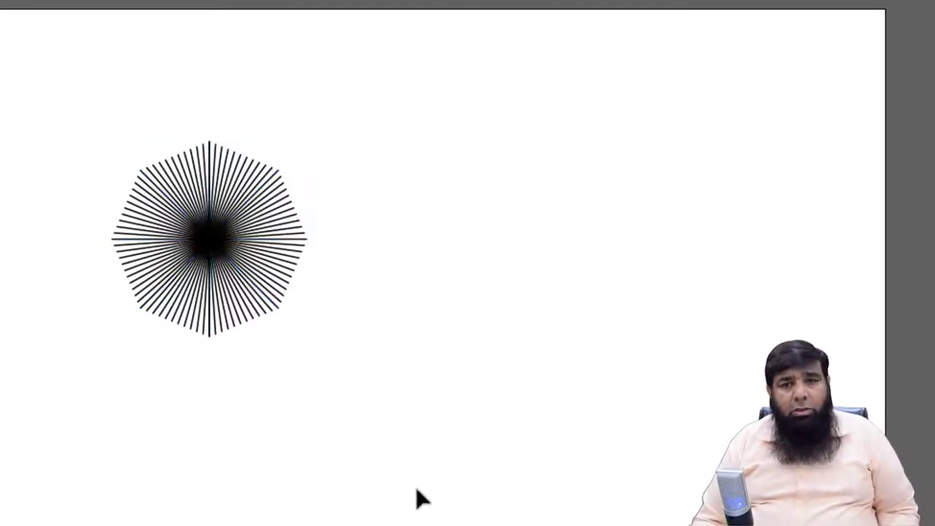
left_click_drag(2, 114, 511, 430)
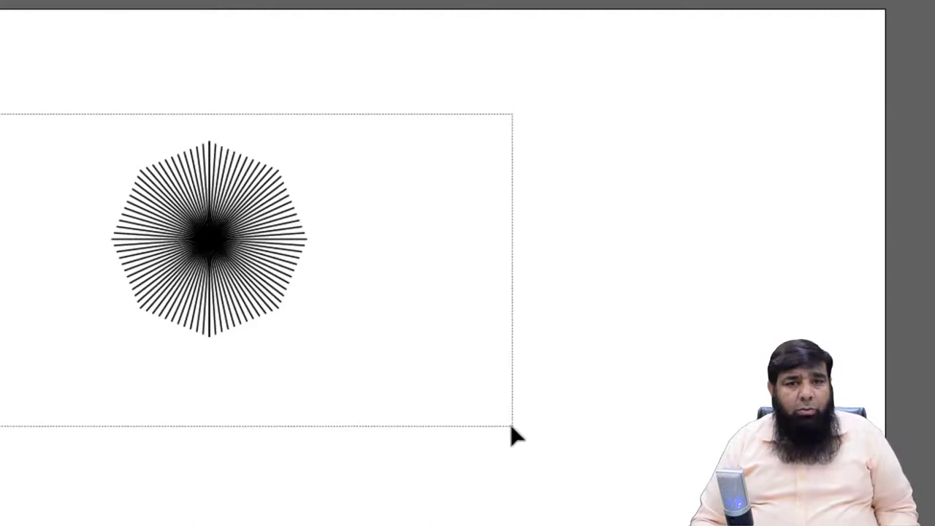
key("w")
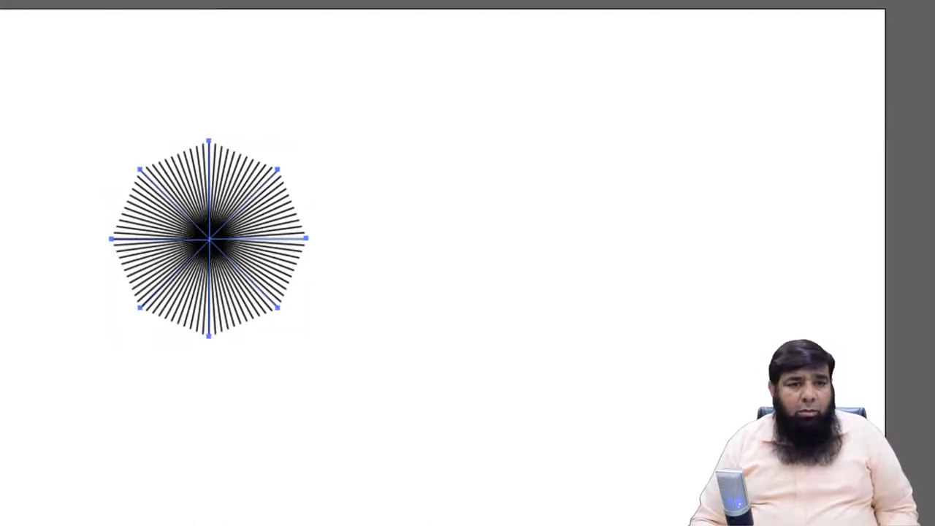
key("Return")
left_click(542, 269)
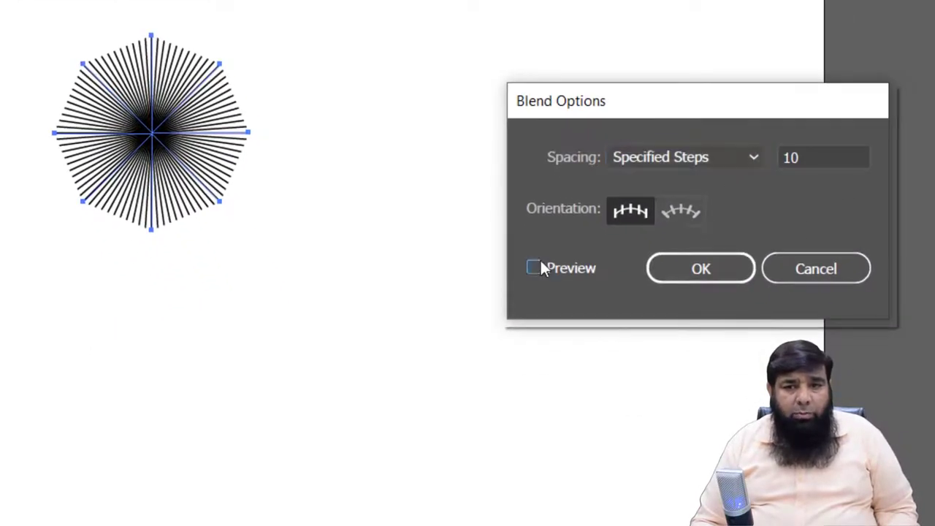
left_click(824, 154)
key("Up")
key("Up")
key("Up")
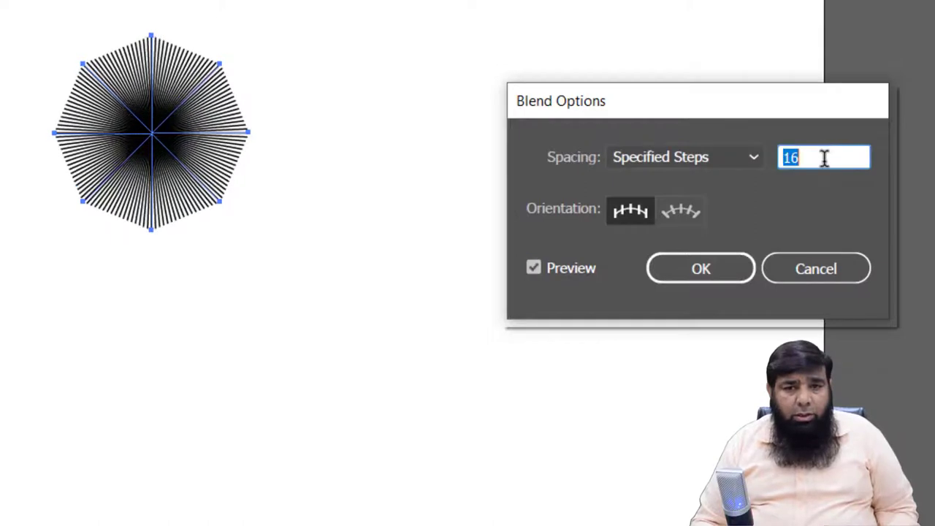
key("Up")
key("Up")
key("Up")
key("Up")
key("Up")
key("Up")
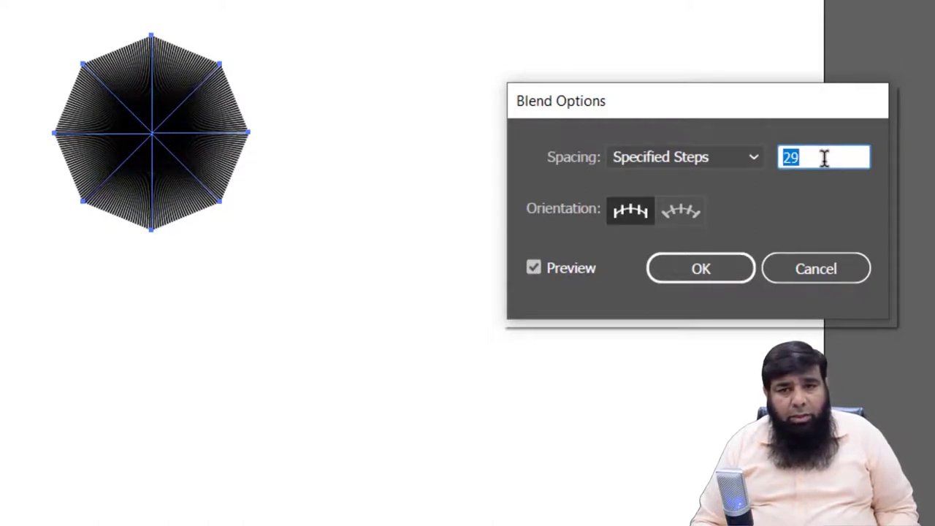
key("Down")
key("Down")
key("Down")
key("Down")
key("Down")
key("Down")
key("Down")
key("Down")
key("Down")
key("Up")
key("Up")
key("Up")
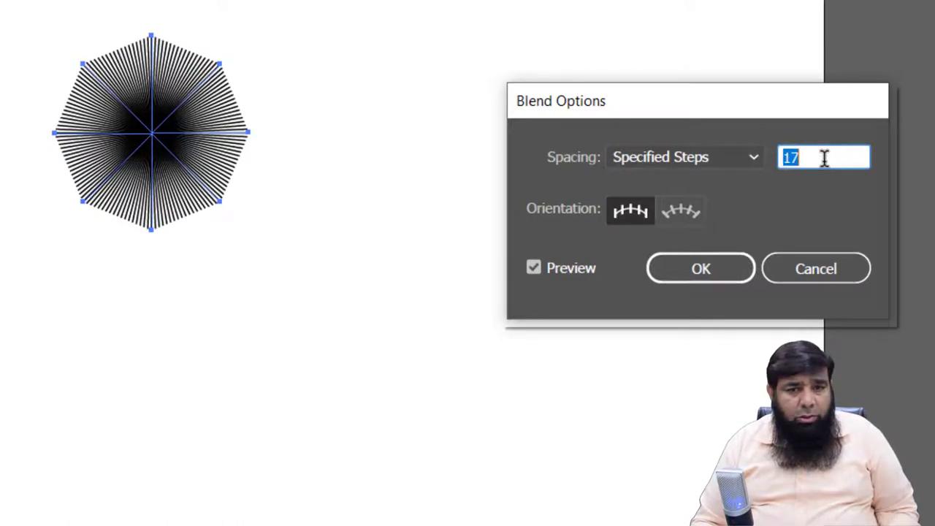
key("Up")
key("Up")
key("Up")
key("Down")
left_click(735, 275)
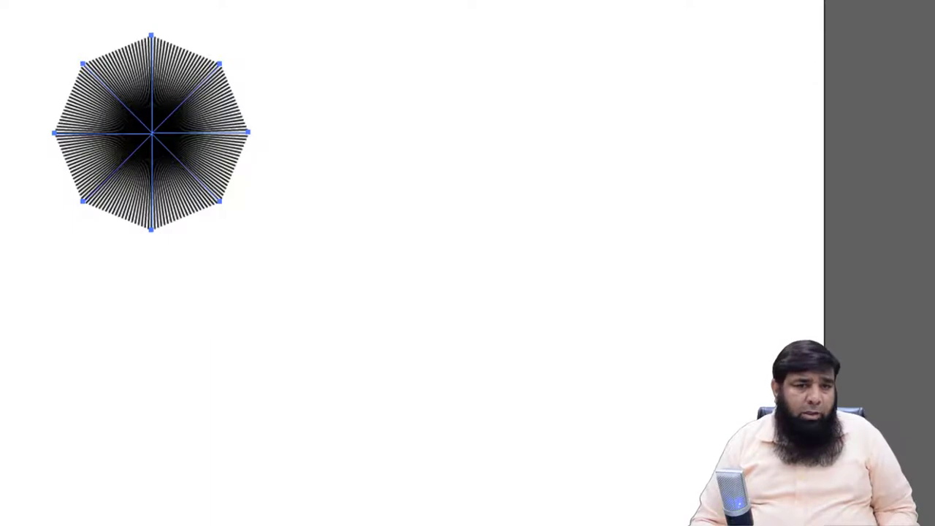
Select the whole radial blend and delete it, leaving the page empty
left_click(114, 284)
left_click_drag(2, 24, 369, 319)
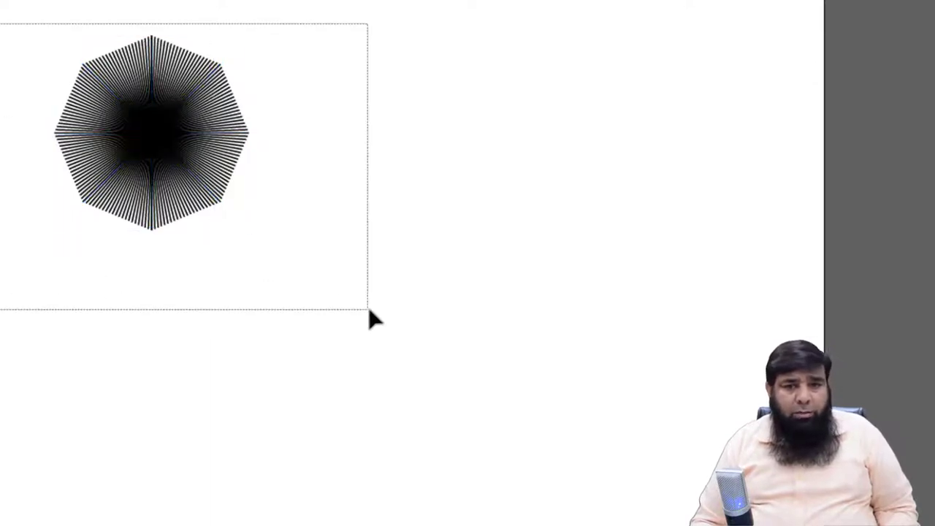
key("Delete")
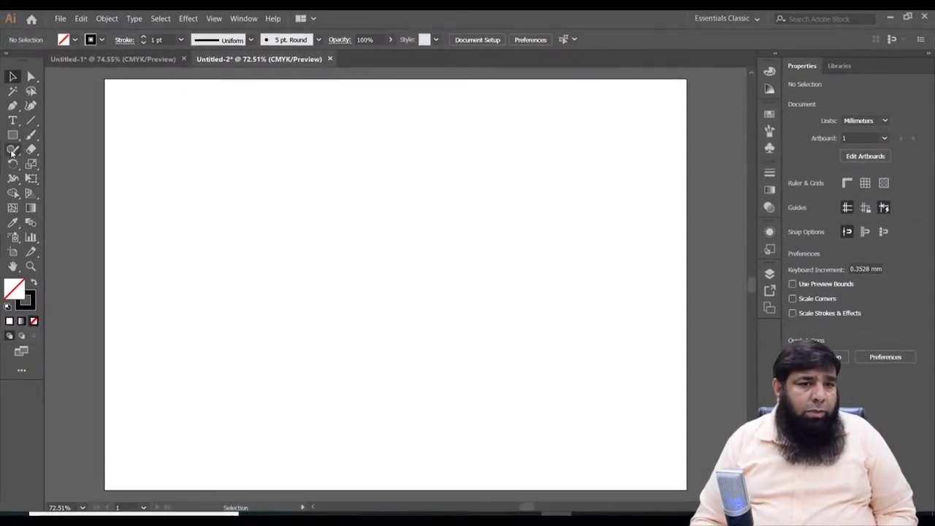
Draw a small star at the top left with a solid green fill and no outline
left_click(12, 136)
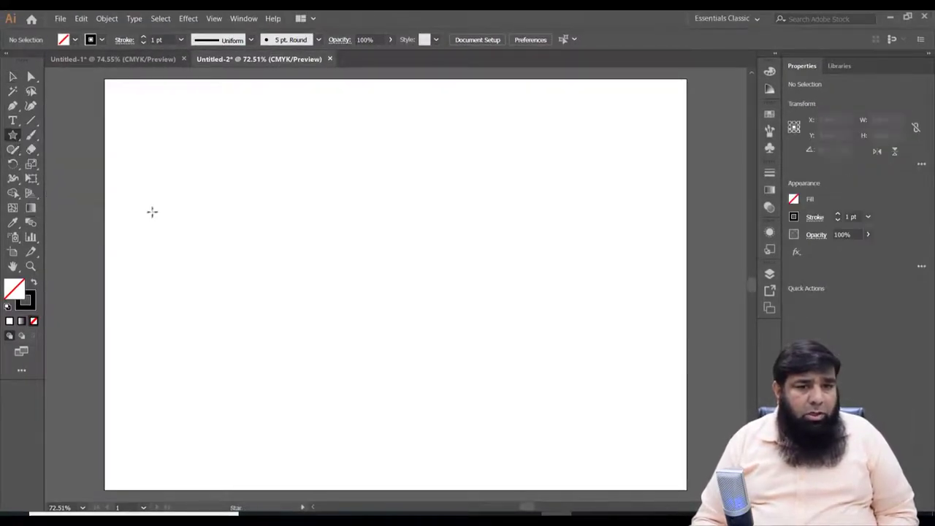
left_click_drag(161, 124, 161, 136)
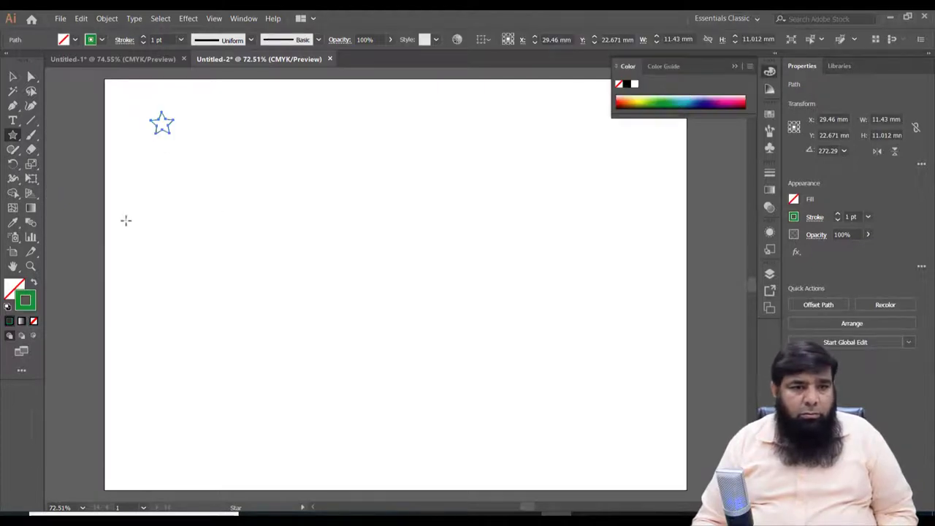
left_click(33, 283)
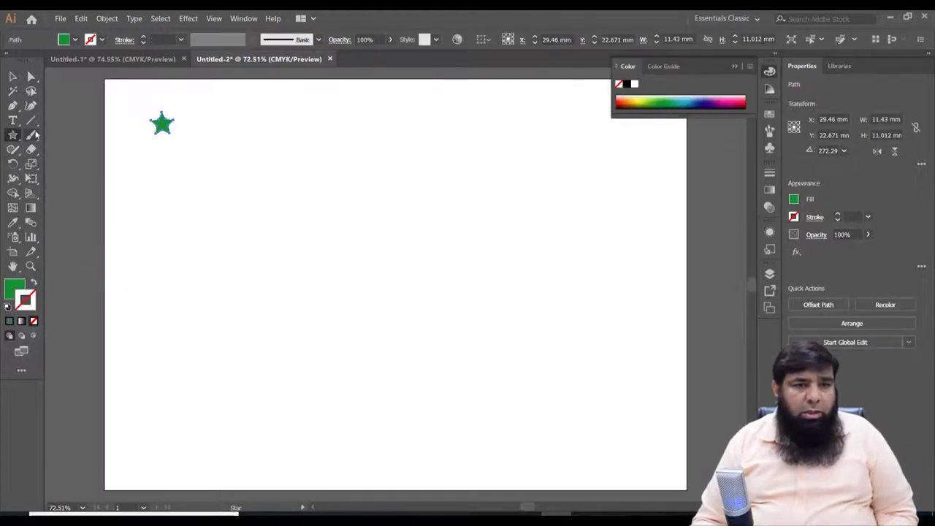
Place a larger star copy at the top right and blend both into a row of twelve stars
left_click(12, 76)
mouse_move(162, 124)
left_mouse_down()
mouse_move(627, 181)
mouse_move(662, 214)
mouse_move(614, 180)
left_mouse_up()
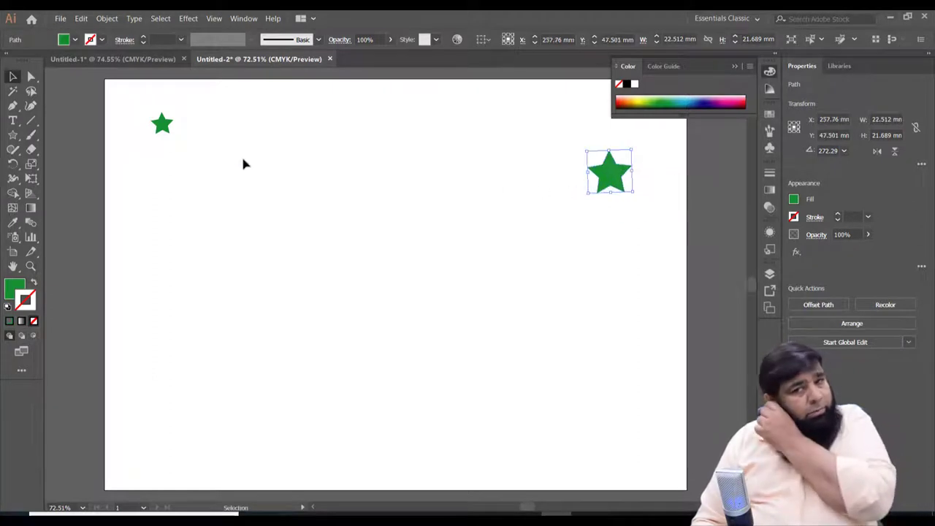
left_click_drag(130, 101, 634, 218)
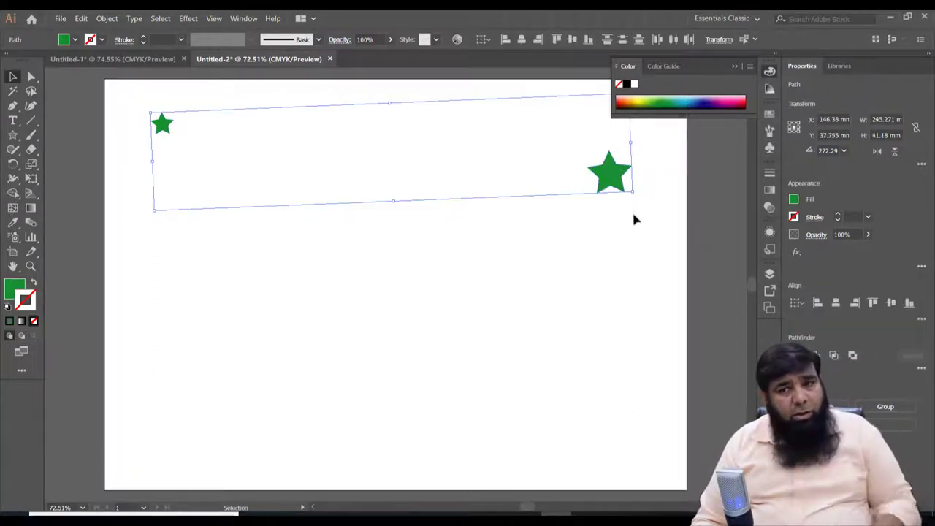
key("ctrl+alt+b")
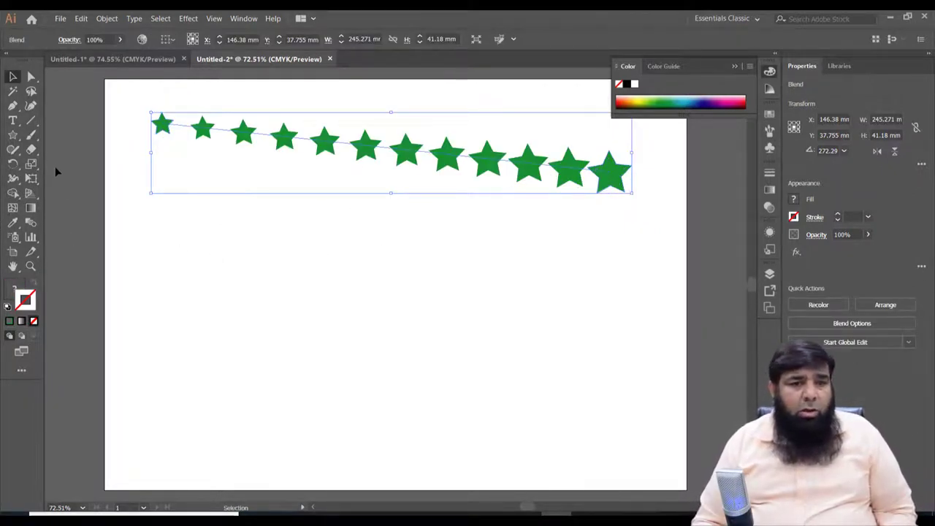
left_click(52, 142)
left_click(30, 121)
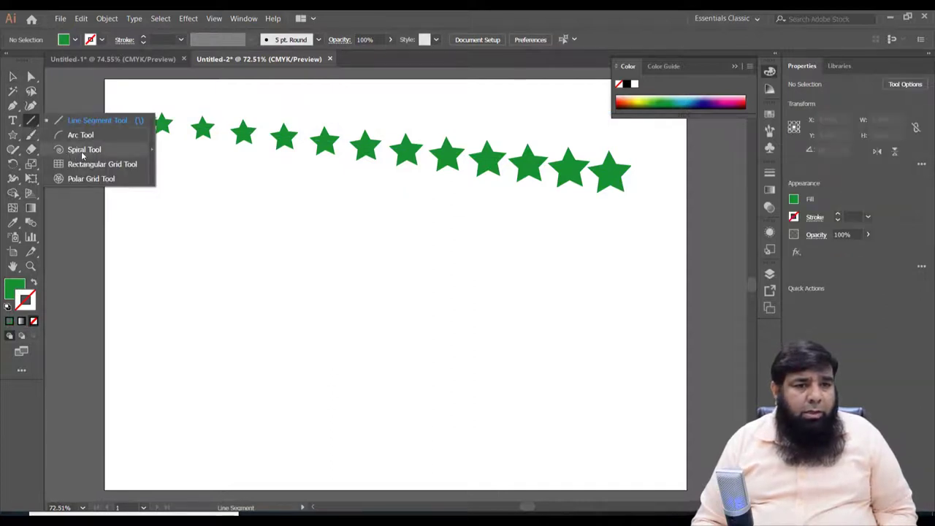
Draw a large spiral below the star blend and move it up closer to the stars
left_click(84, 149)
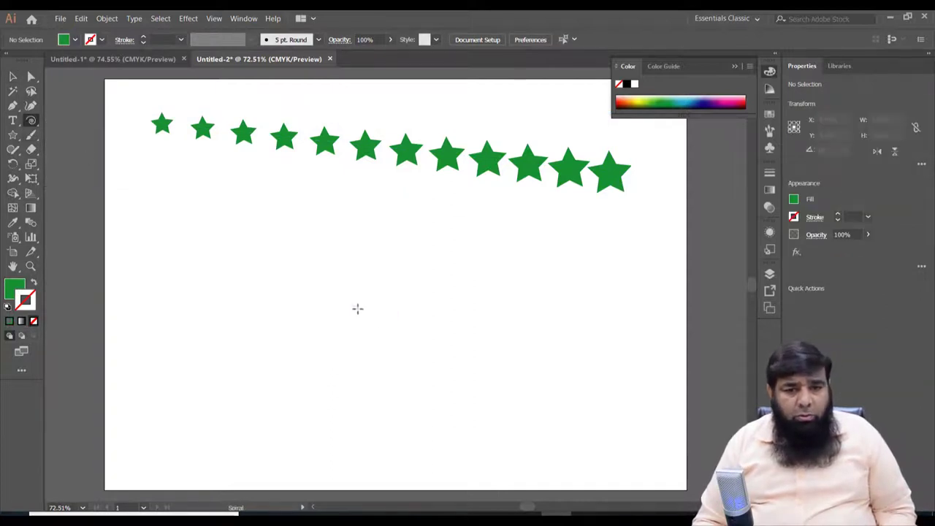
mouse_move(358, 308)
left_mouse_down()
mouse_move(362, 392)
mouse_move(523, 390)
left_mouse_up()
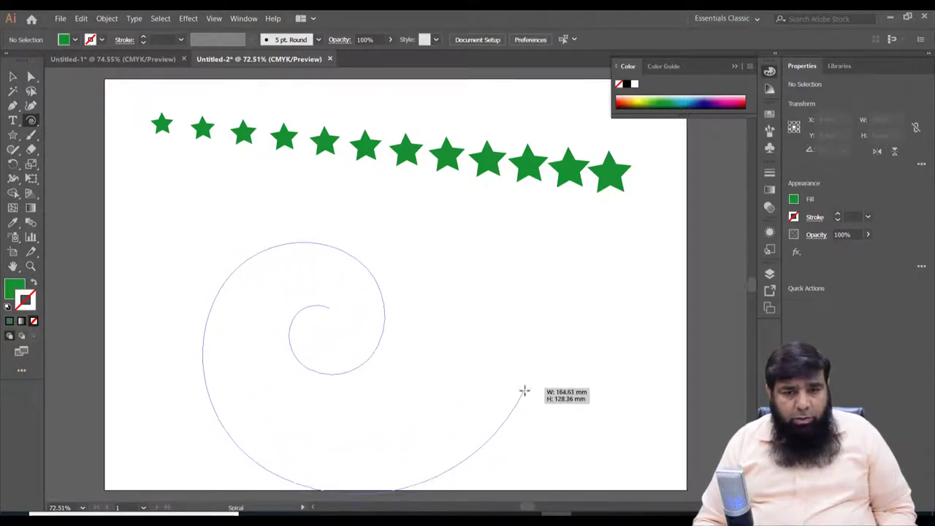
left_click_drag(524, 391, 493, 373)
key("v")
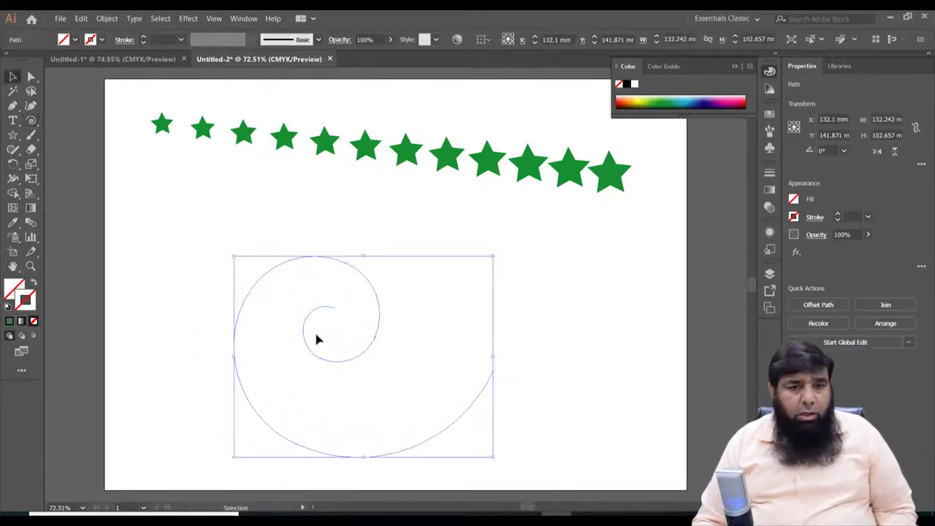
left_click_drag(311, 342, 316, 294)
Replace the star blend's spine with the spiral so the stars wind along it
key("ctrl+a")
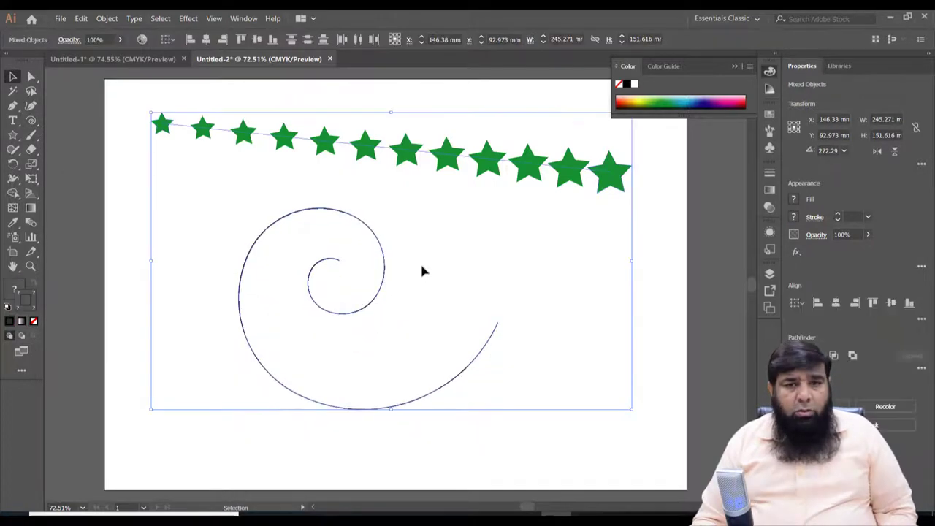
left_click(107, 19)
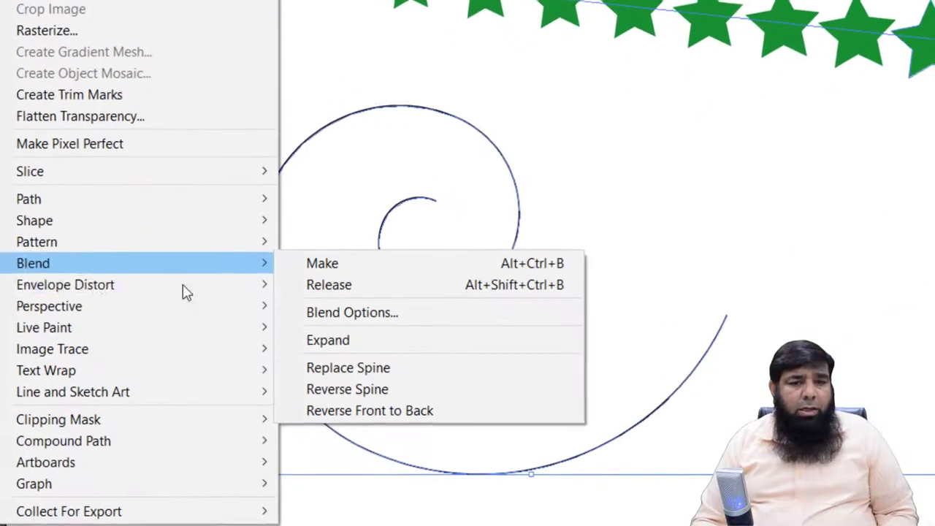
left_click(385, 374)
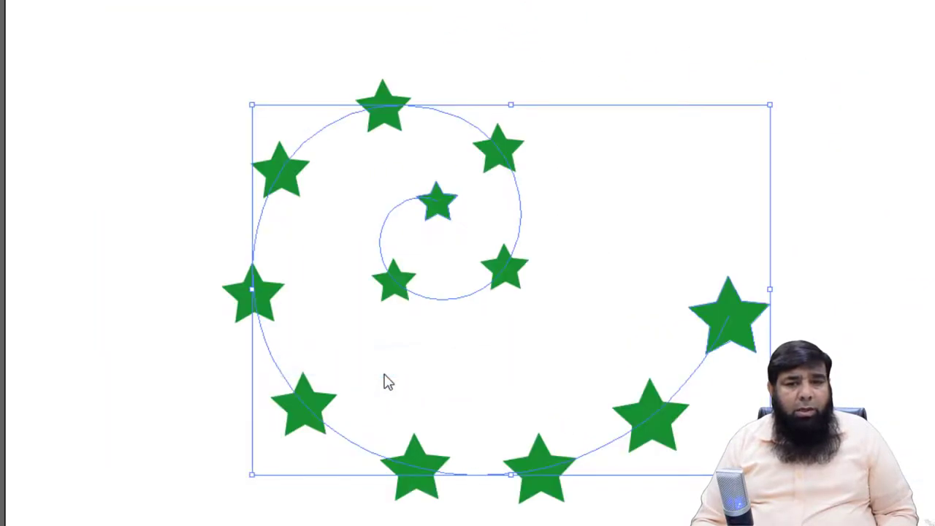
left_click(438, 416)
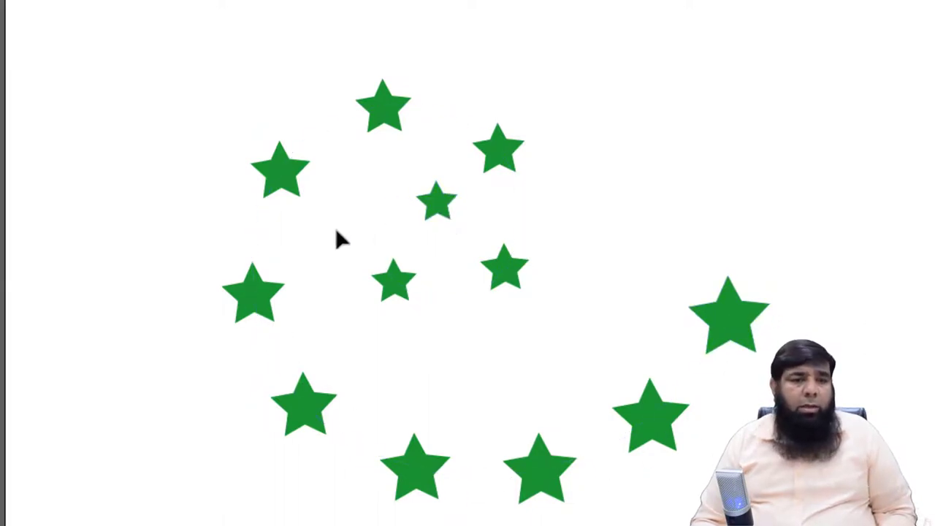
Raise the spiral star blend to 24 specified steps with preview on
key("ctrl+a")
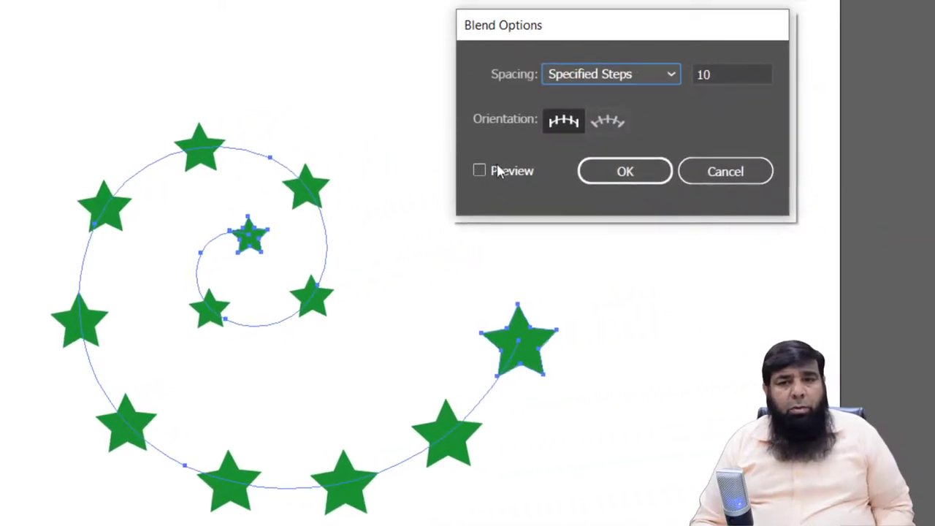
left_click(486, 173)
left_click(738, 73)
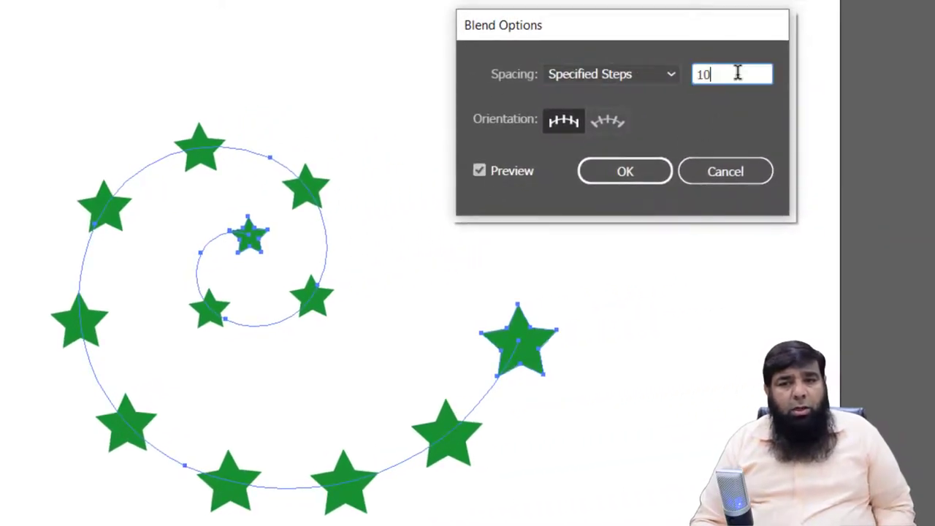
key("Up")
key("Up")
key("Up")
key("Up")
key("Up")
key("Up")
key("Up")
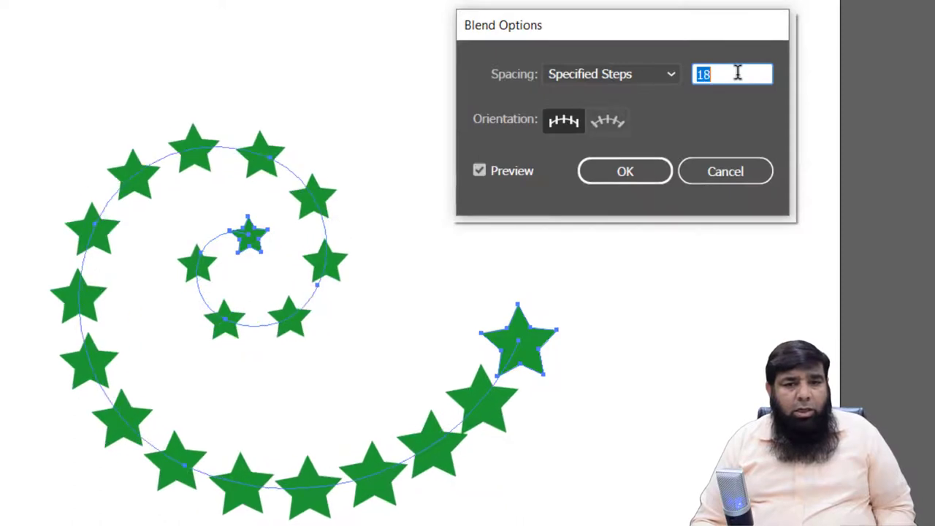
key("Up")
key("Up")
key("Up")
key("Up")
key("Up")
key("Up")
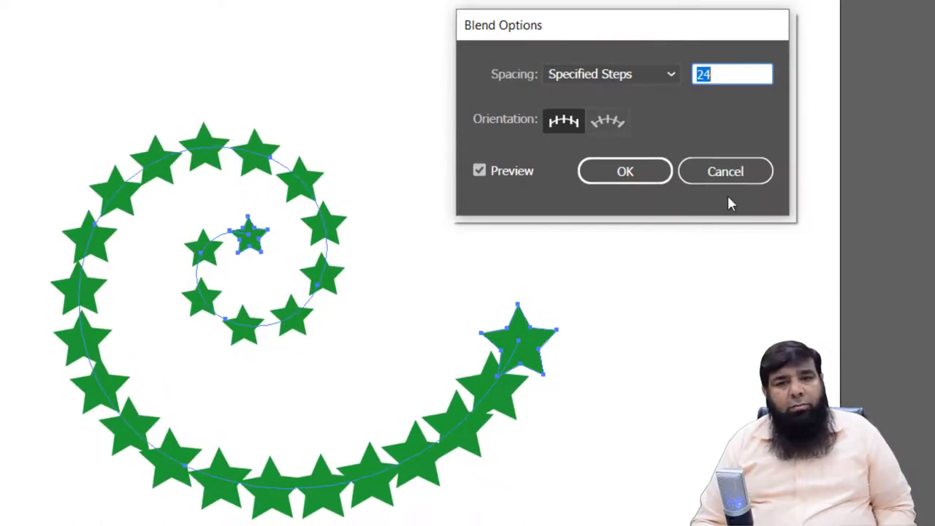
left_click(648, 165)
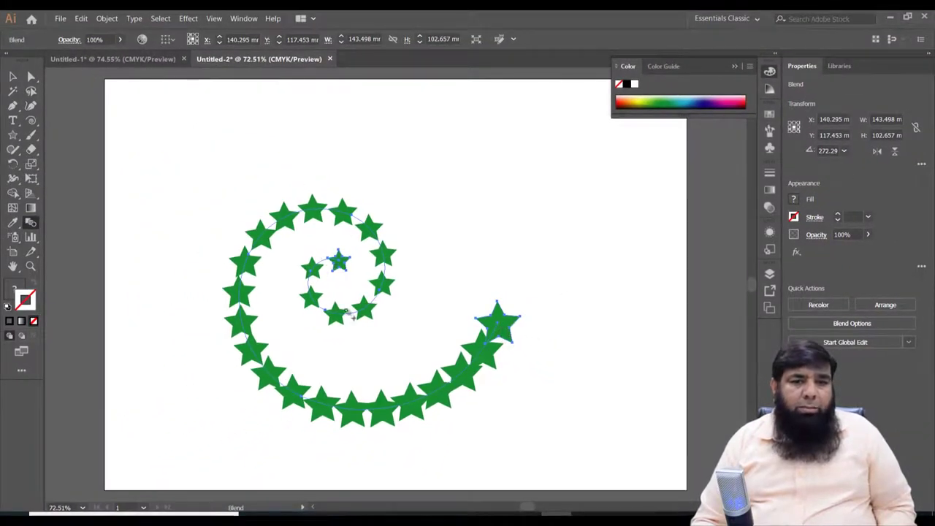
Reverse the blend's spine so the large star sits at the spiral's centre
left_click(106, 18)
mouse_move(77, 199)
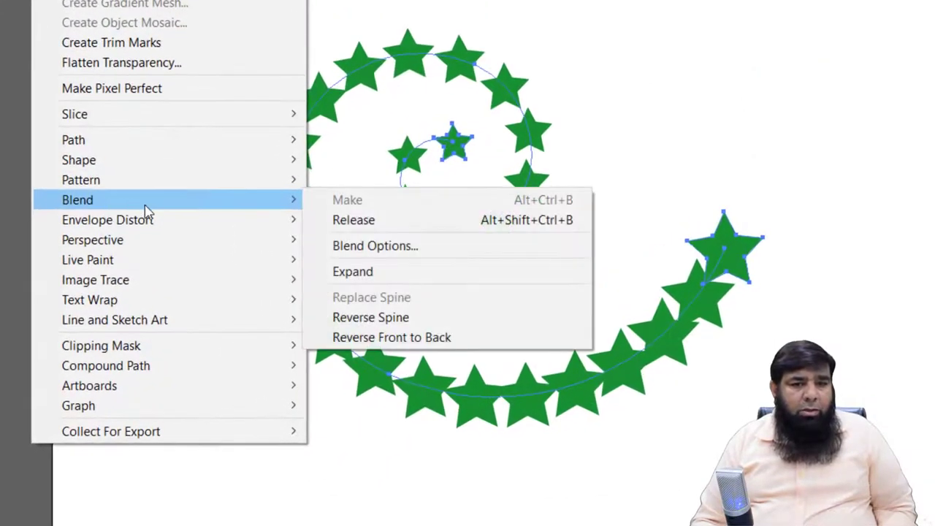
left_click(427, 318)
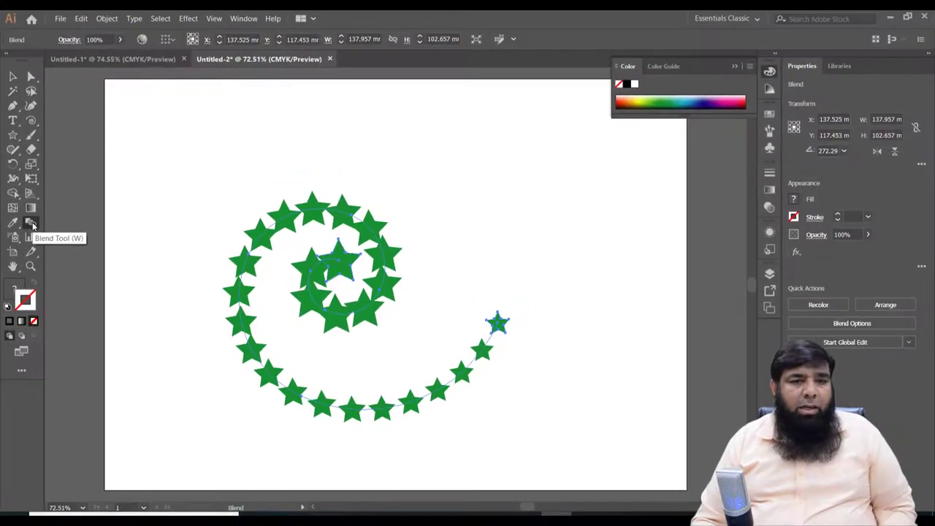
double_click(32, 224)
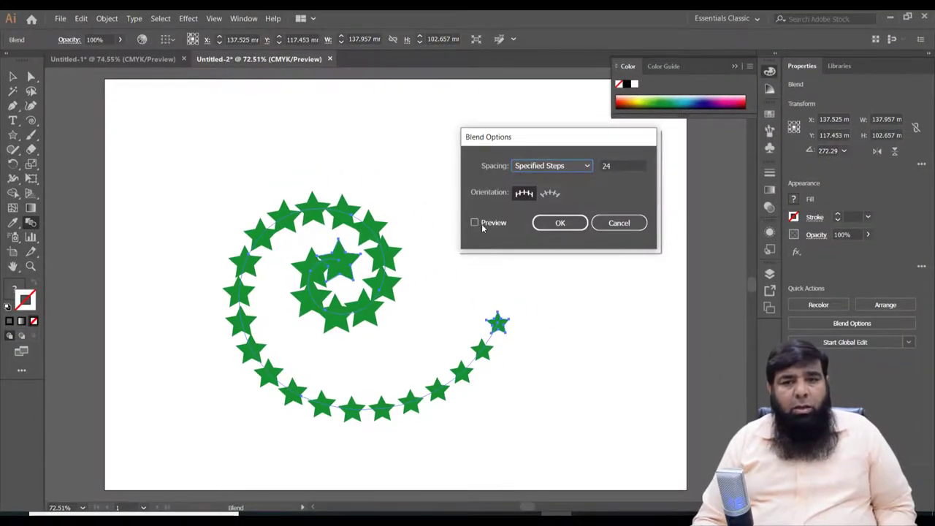
left_click(476, 223)
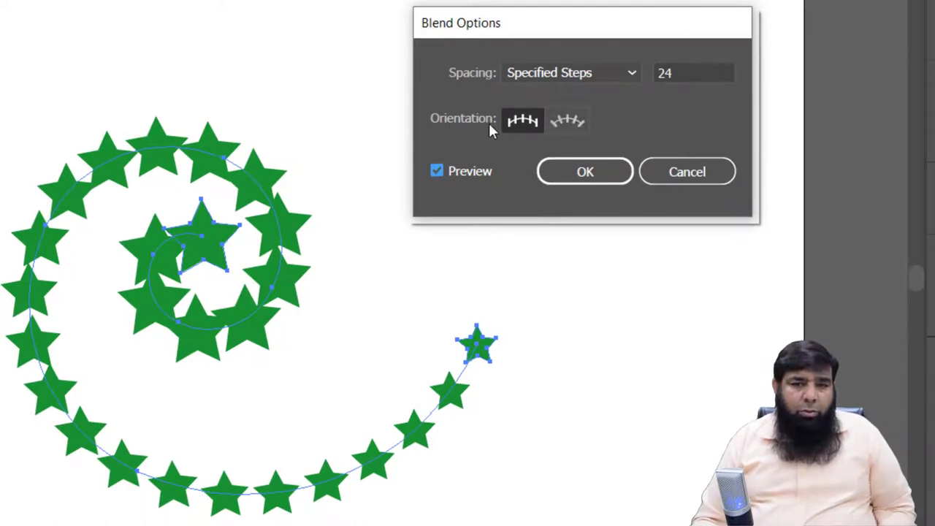
Test 14 blend steps with the stars aligned to the path, comparing upright orientation
left_click(562, 128)
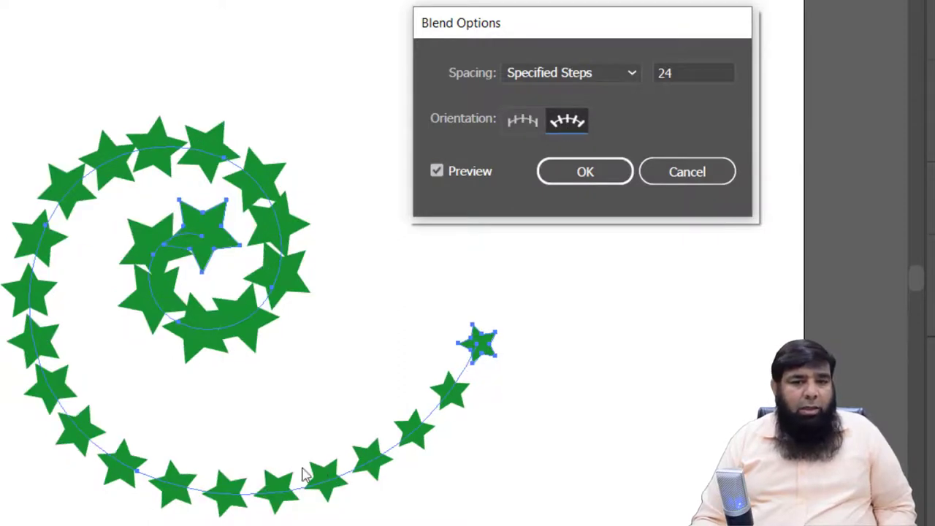
left_click(699, 73)
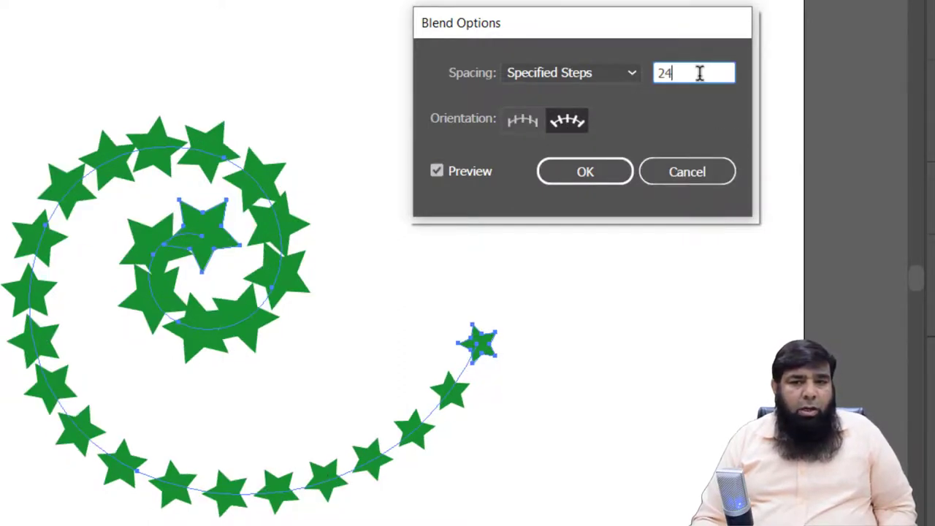
key("Down")
key("Down")
key("Down")
key("Down")
key("Down")
key("Down")
key("Down")
key("Down")
key("Down")
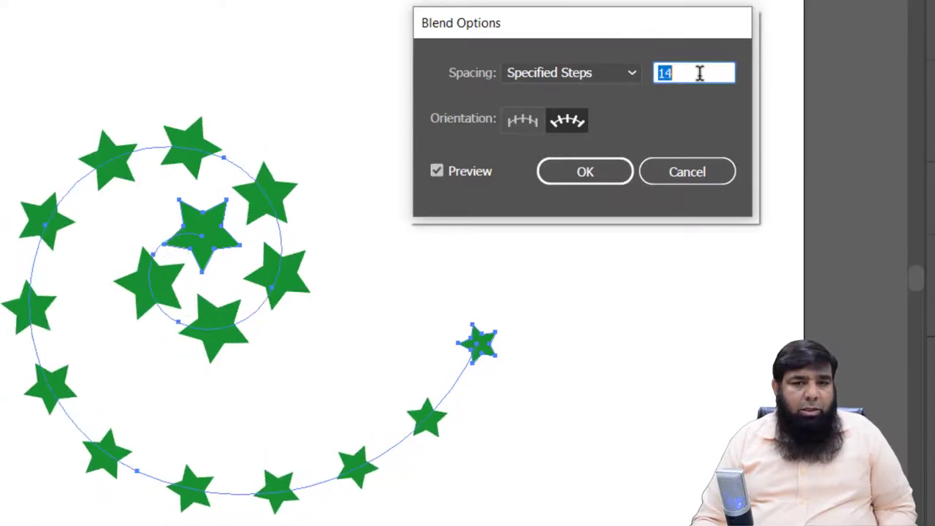
key("Down")
key("Down")
key("Down")
key("Up")
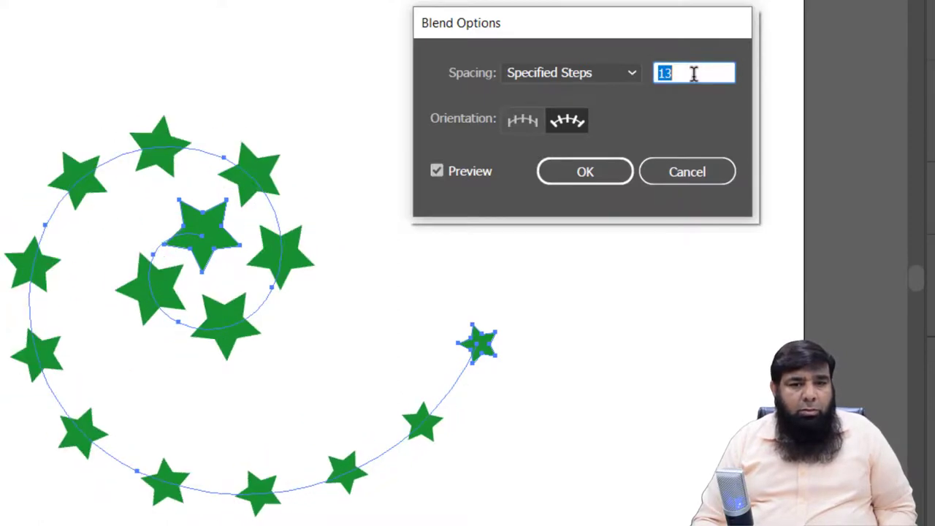
key("Up")
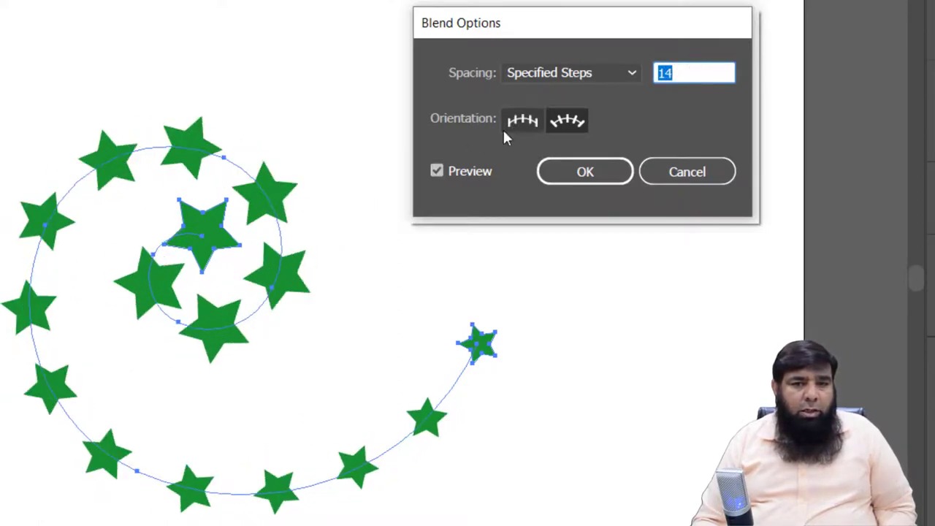
left_click(512, 125)
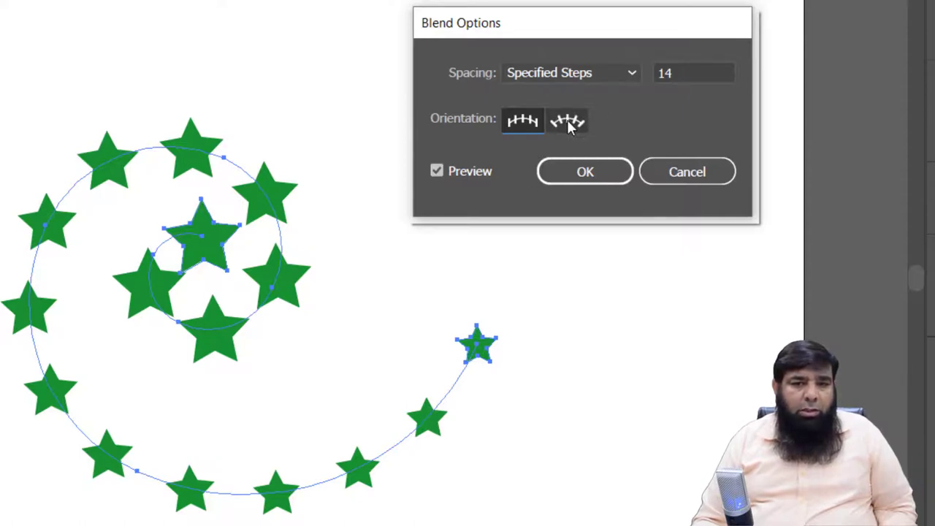
left_click(567, 125)
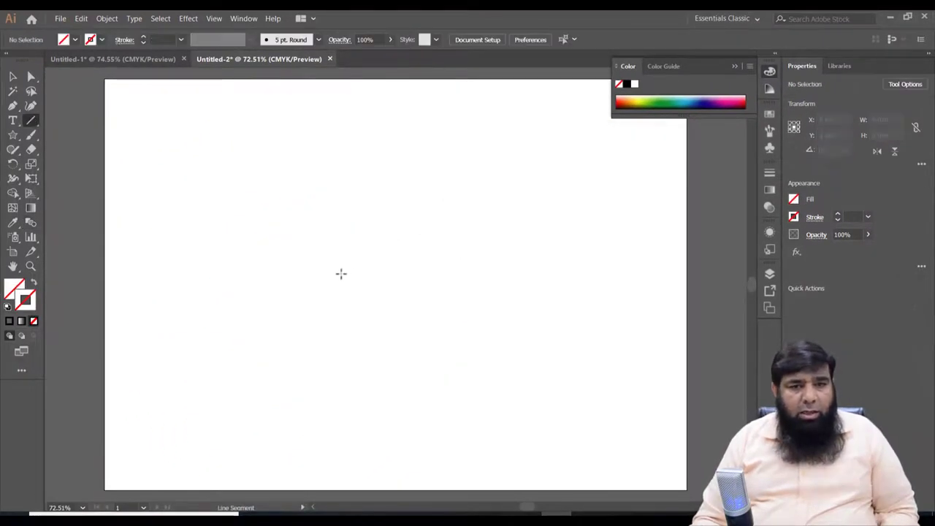
Draw a horizontal line across the page centre with a teal 9 pt stroke
left_click_drag(251, 272, 562, 275)
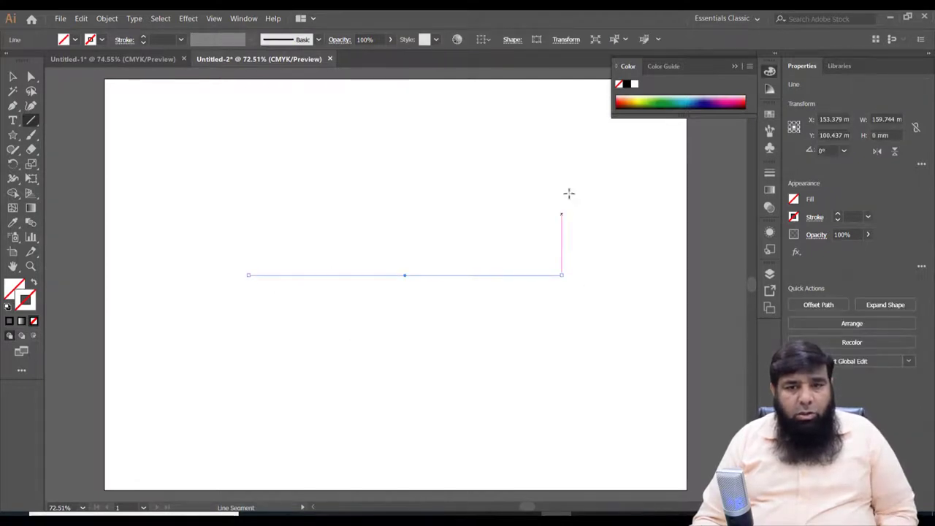
double_click(27, 306)
type("8C5804")
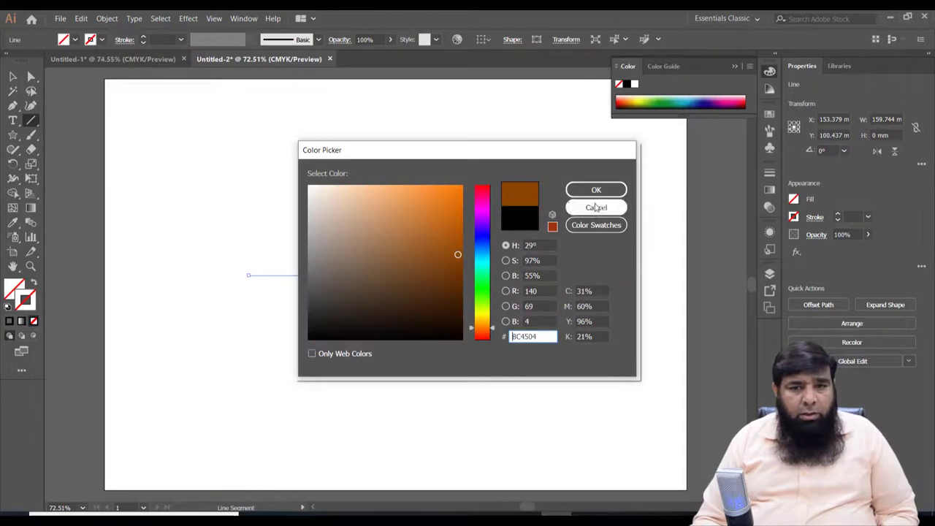
left_click(477, 253)
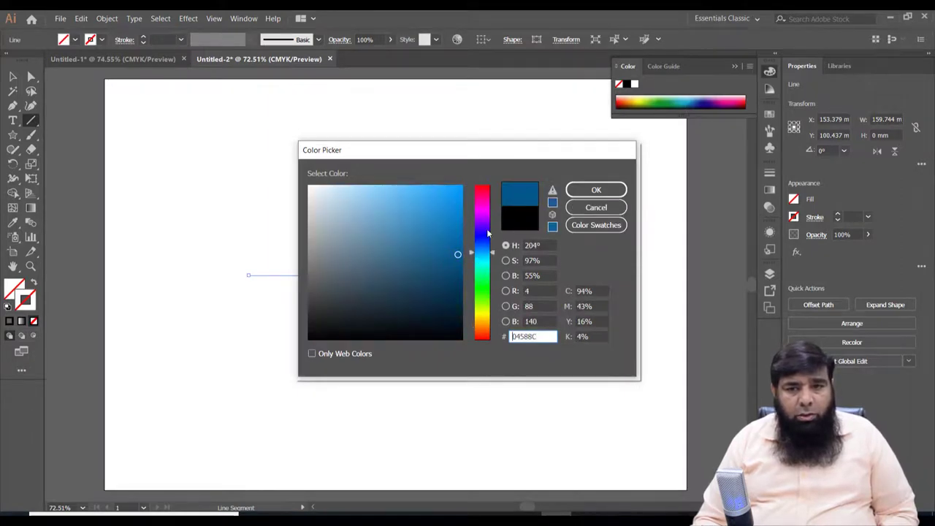
key("Return")
left_click(180, 39)
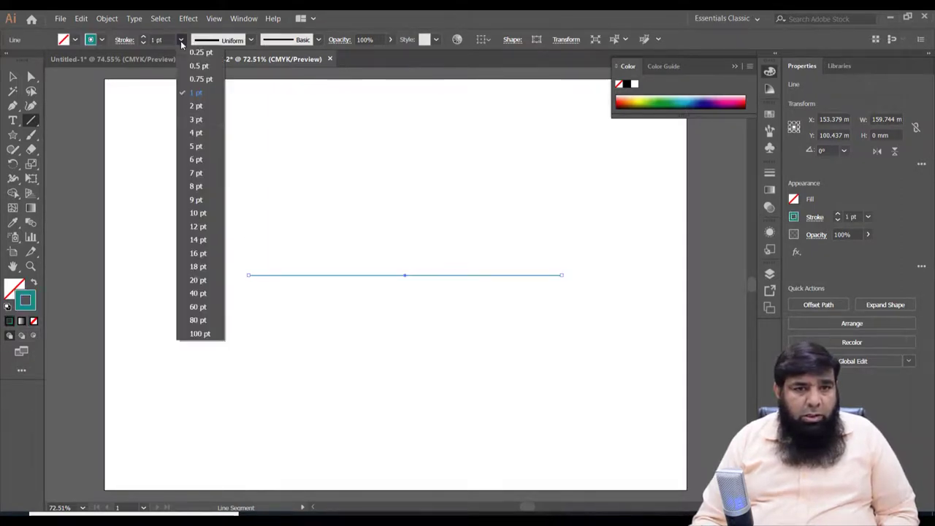
left_click(196, 199)
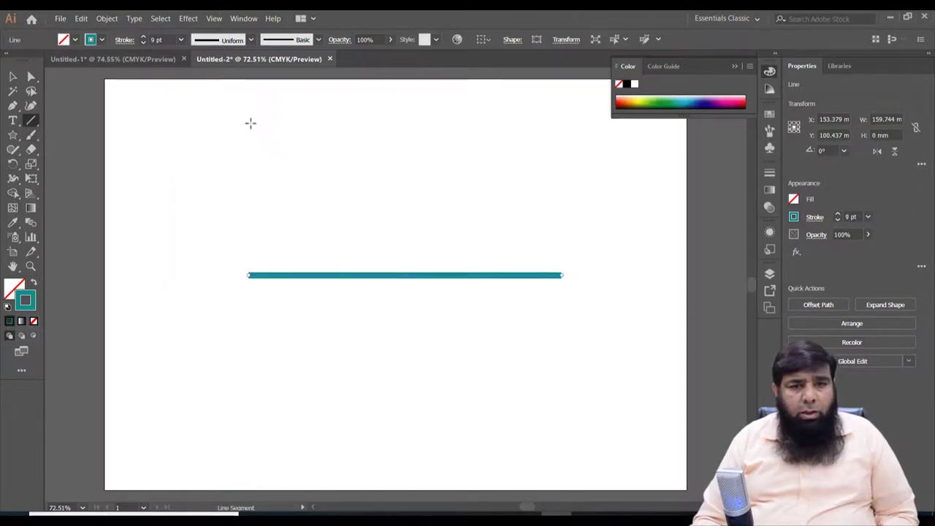
Draw a second line near the top with a 1 pt lime stroke
left_click_drag(250, 122, 546, 122)
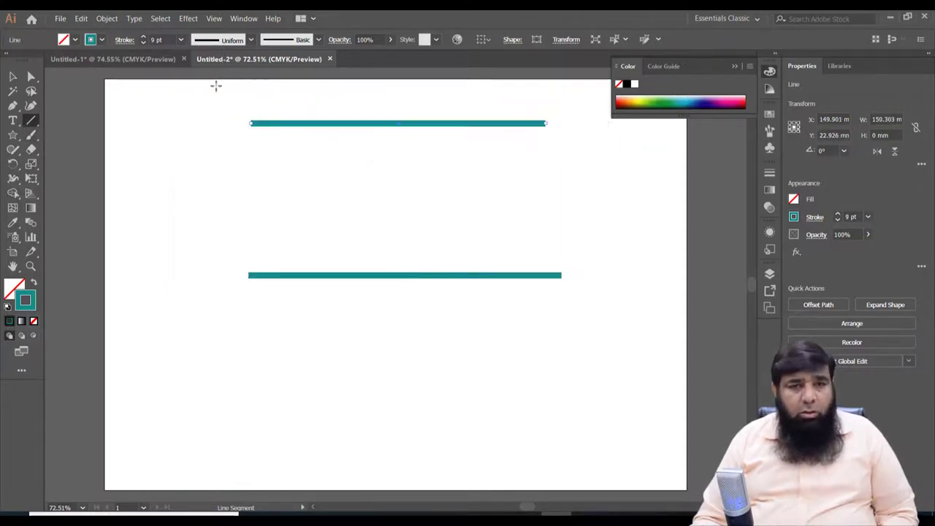
left_click(181, 41)
left_click(190, 99)
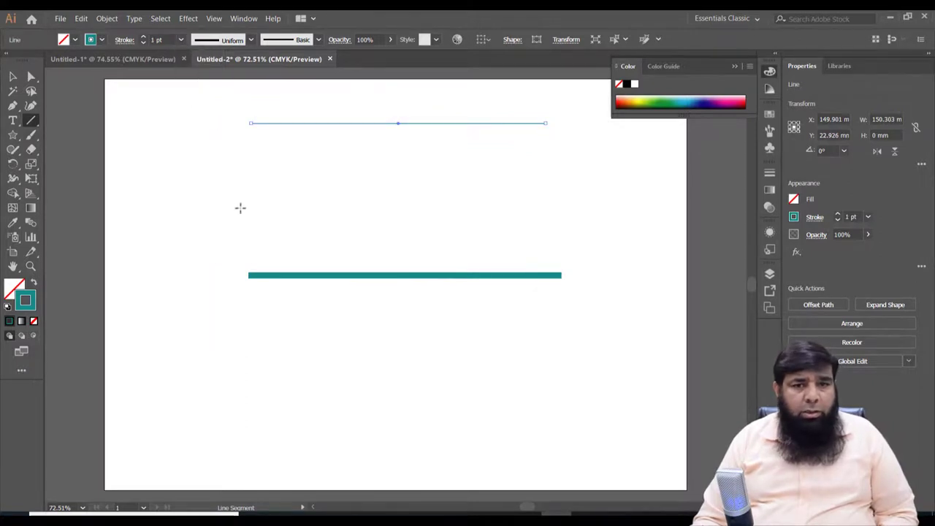
double_click(20, 304)
key("Return")
Select both lines and blend them with Ctrl+Alt+B
key("v")
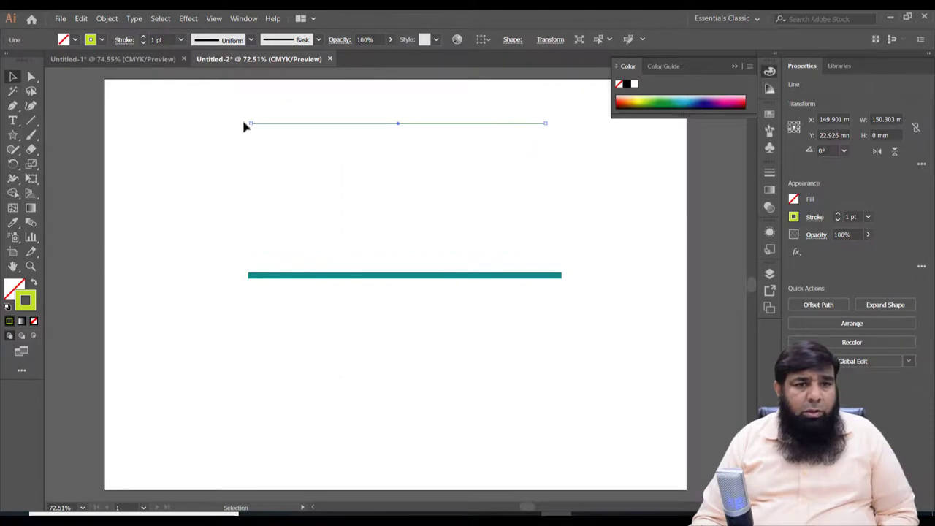
left_click_drag(396, 263, 469, 328)
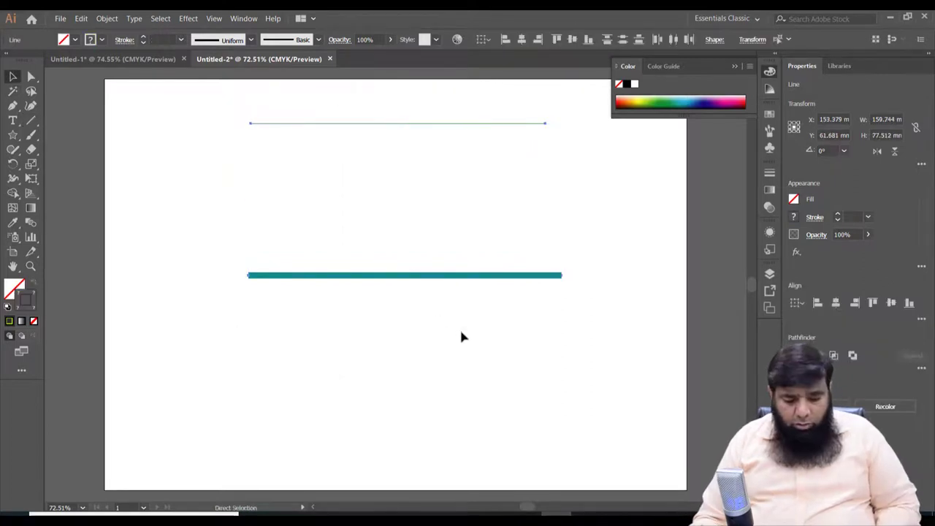
key("ctrl+alt+b")
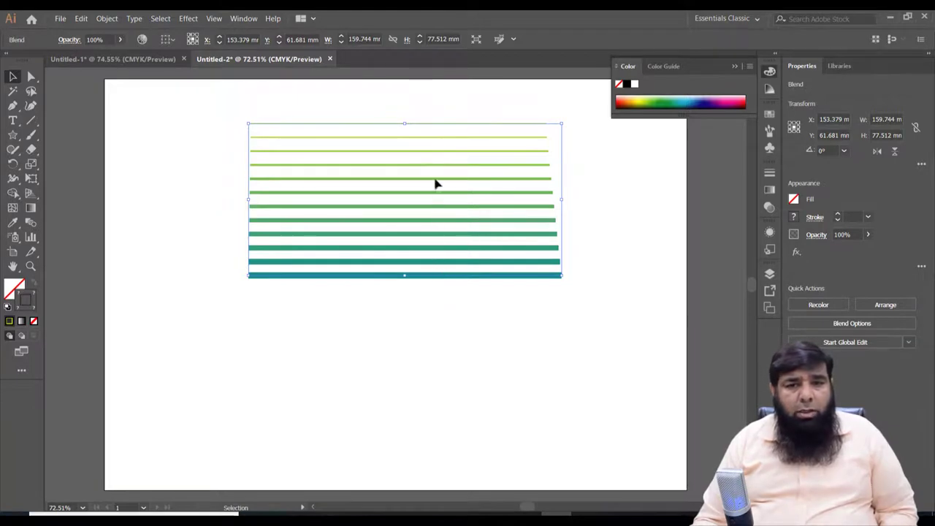
Preview the line blend with Smooth Color spacing
double_click(32, 224)
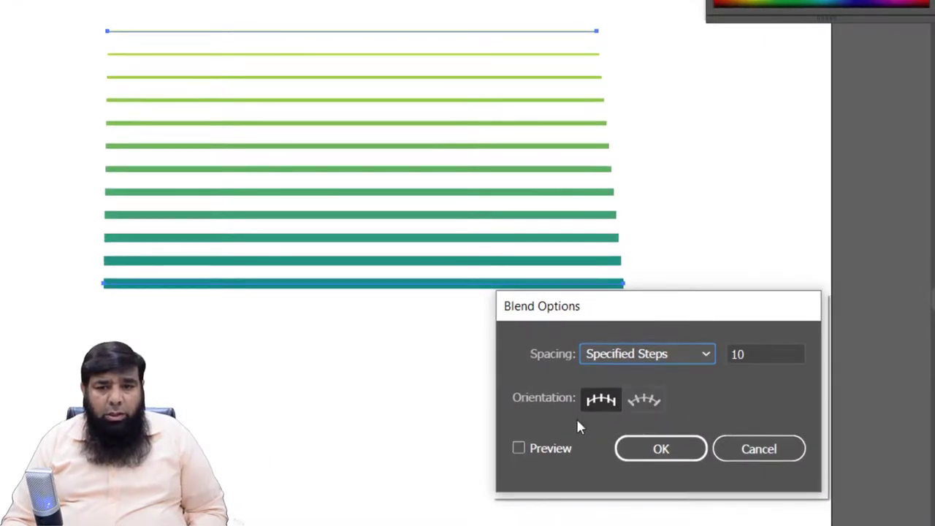
left_click(541, 449)
left_click(622, 358)
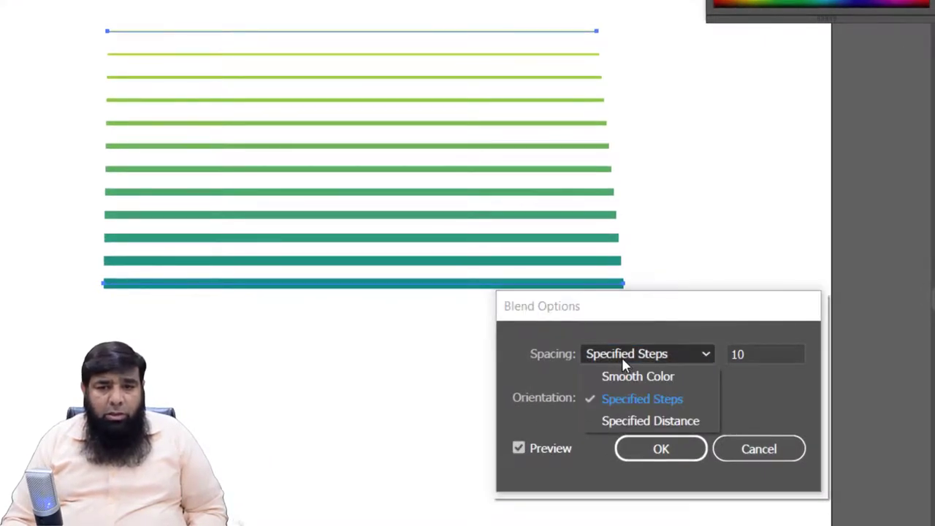
left_click(661, 385)
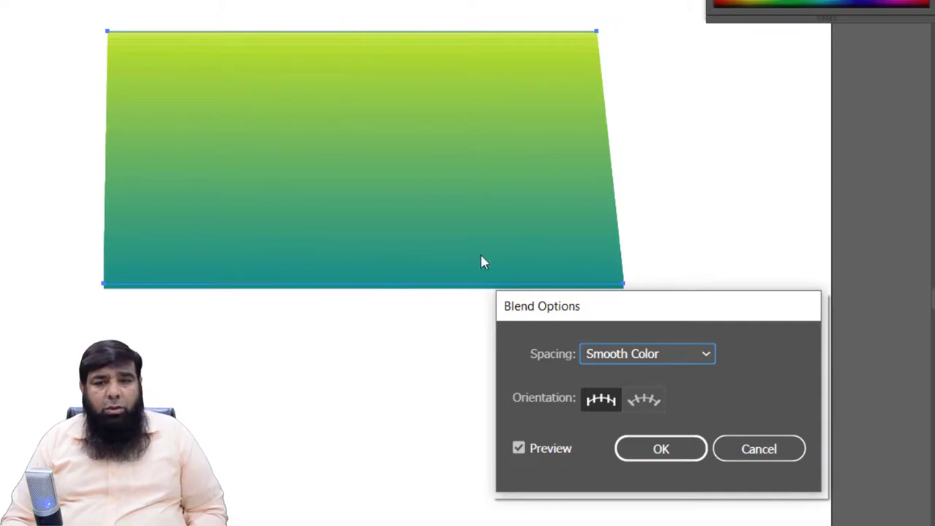
Switch back to Specified Steps and adjust the step count to 17
left_click(626, 355)
left_click(631, 396)
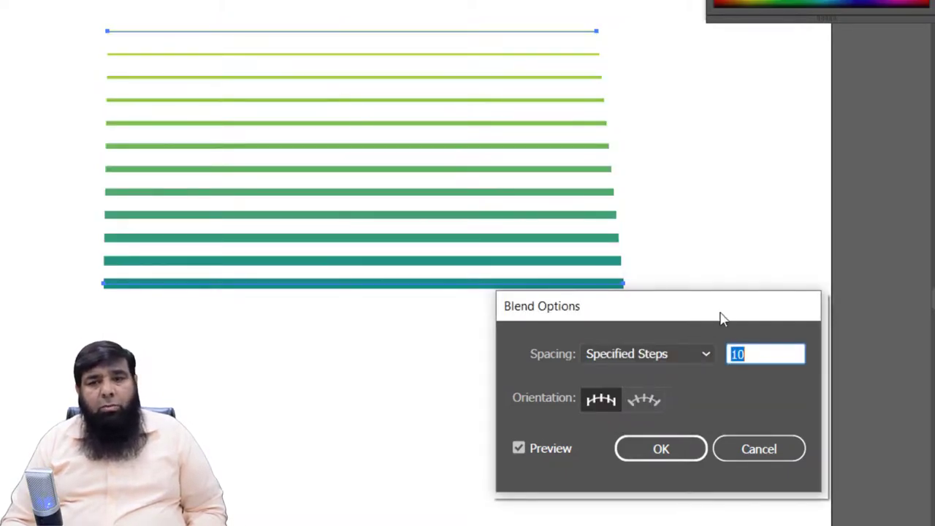
scroll(770, 348, "up", 5)
scroll(771, 348, "up", 5)
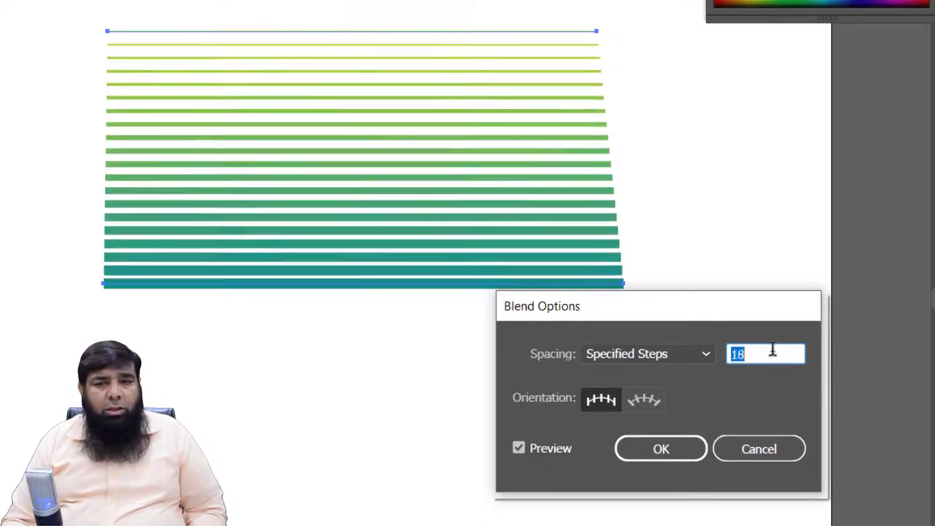
scroll(772, 349, "up", 4)
scroll(772, 351, "up", 4)
scroll(772, 350, "up", 9)
scroll(773, 351, "up", 9)
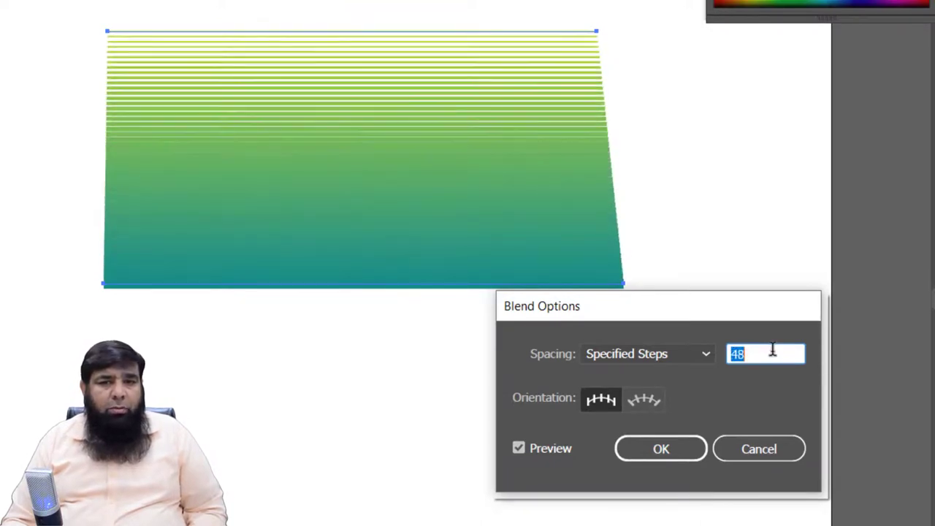
scroll(772, 351, "up", 8)
scroll(772, 351, "up", 8)
scroll(772, 350, "up", 10)
scroll(772, 351, "up", 9)
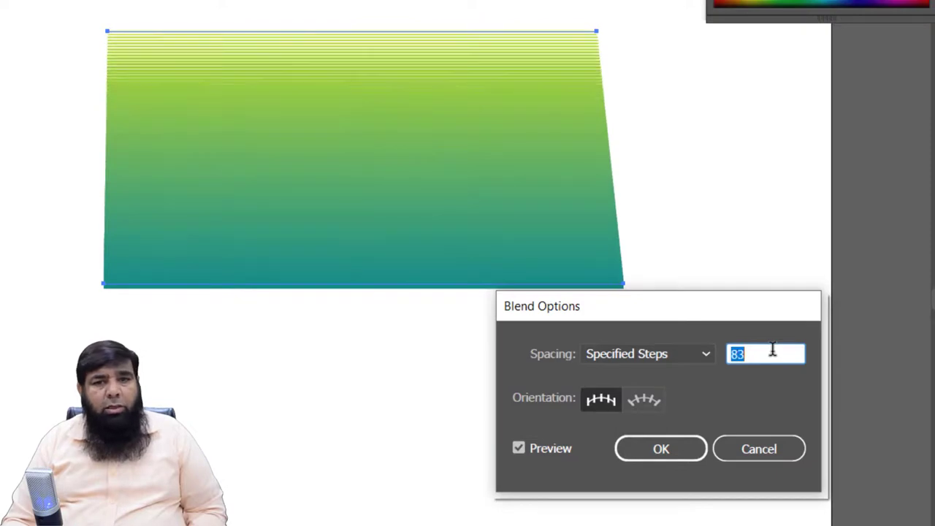
scroll(773, 351, "up", 8)
scroll(772, 351, "up", 8)
scroll(772, 351, "down", 10)
scroll(772, 349, "down", 9)
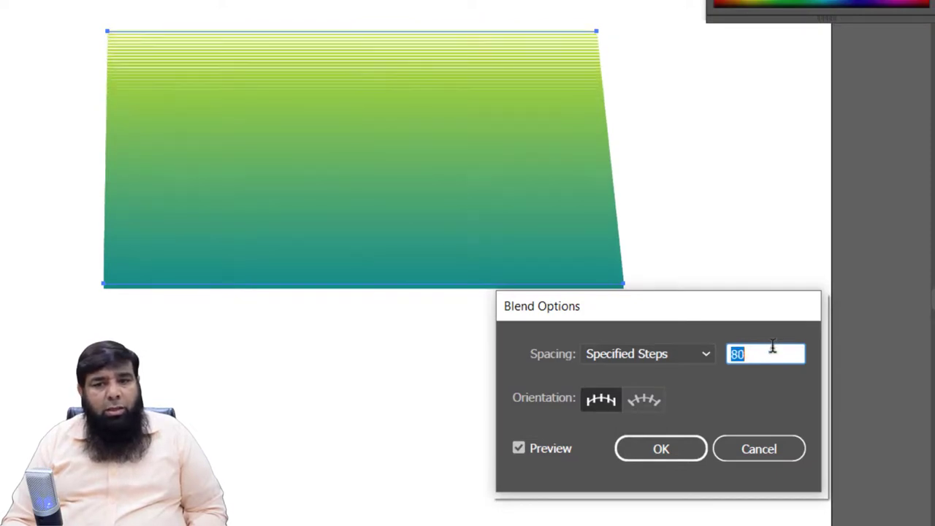
scroll(772, 349, "down", 10)
scroll(772, 347, "down", 9)
scroll(772, 347, "down", 10)
scroll(772, 347, "down", 10)
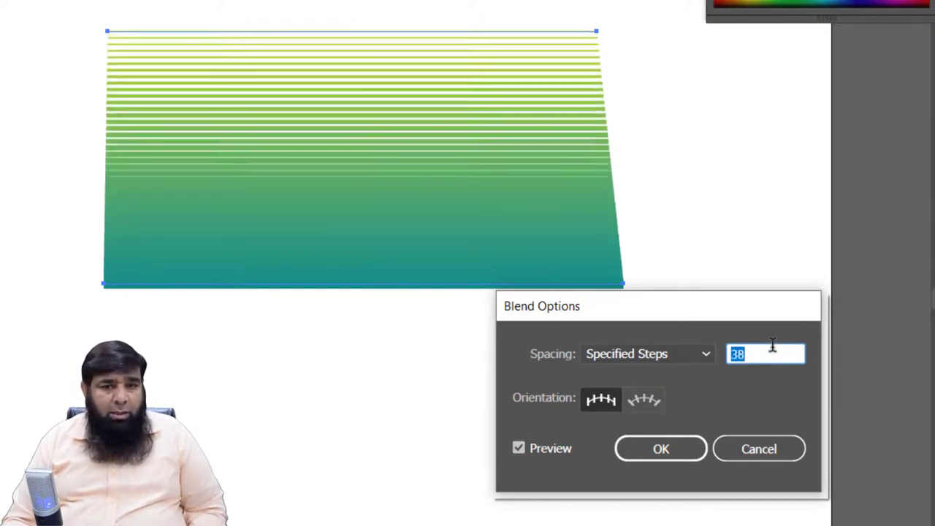
scroll(772, 346, "down", 10)
scroll(772, 344, "down", 10)
scroll(772, 345, "down", 1)
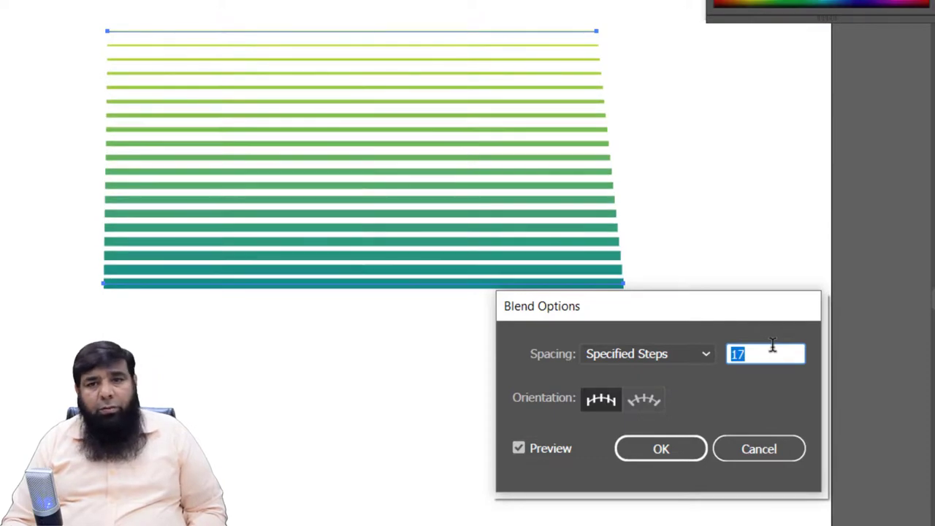
Try Specified Distance spacing at 0.04 mm, then at 4 mm
left_click(664, 358)
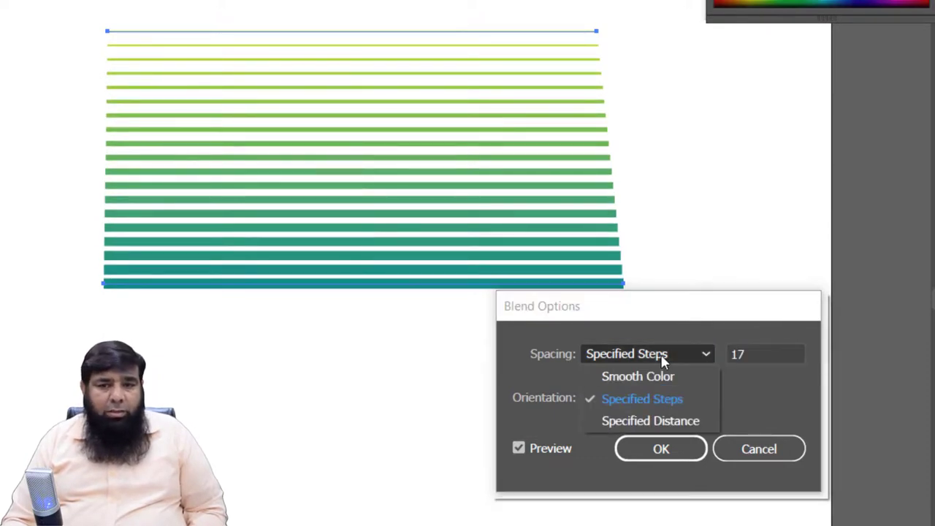
left_click(674, 422)
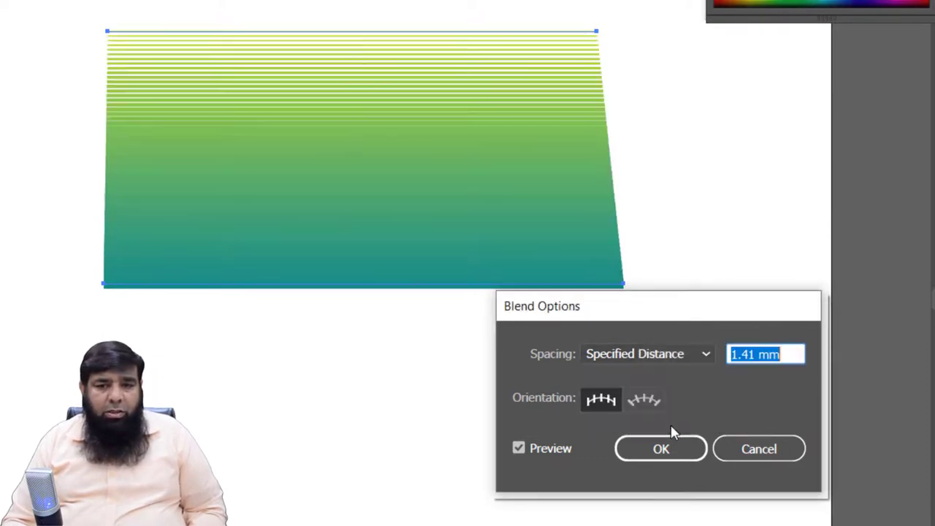
type("0.04")
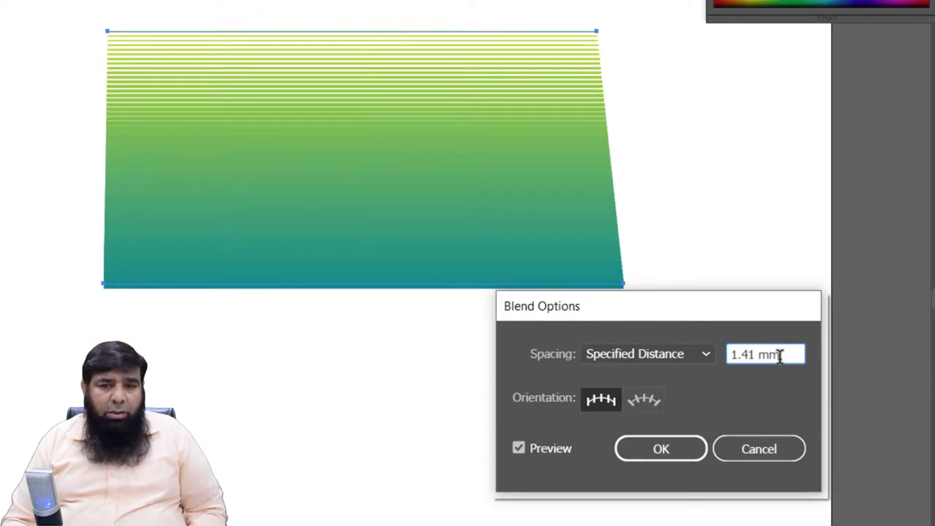
key("Tab")
type("4")
key("Tab")
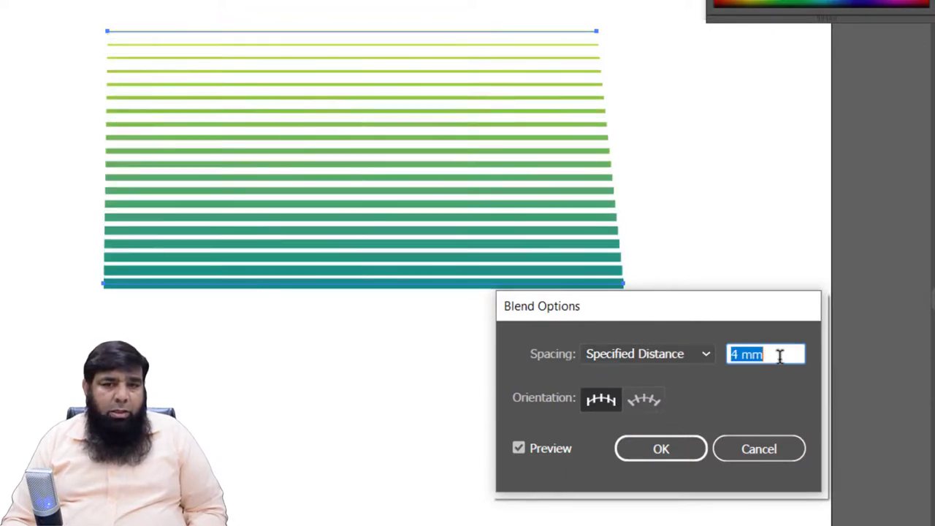
Compare Smooth Color once more, then confirm the blend at 17 specified steps
left_click(636, 354)
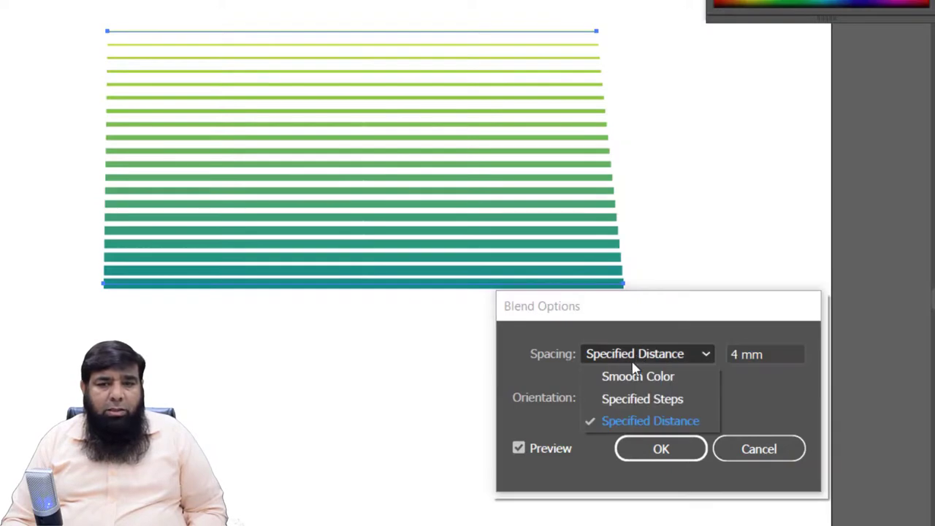
left_click(628, 396)
left_click(644, 360)
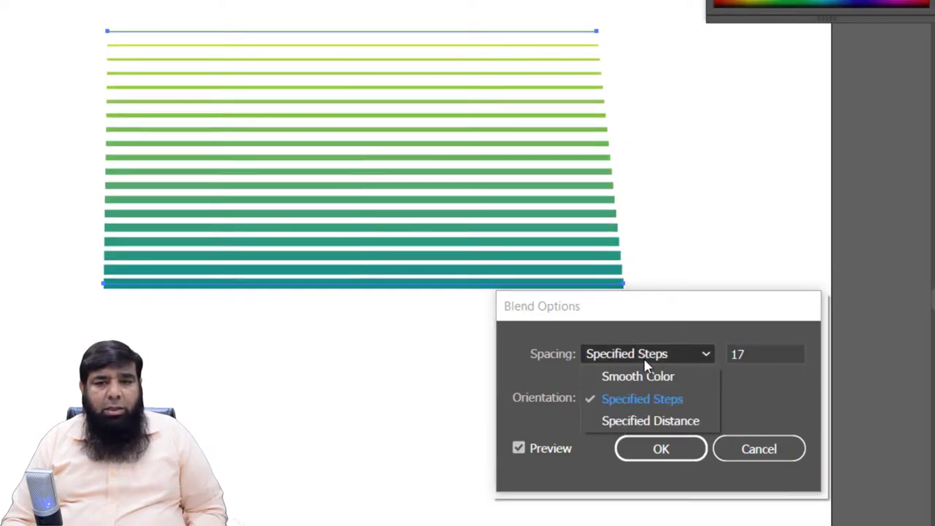
left_click(636, 376)
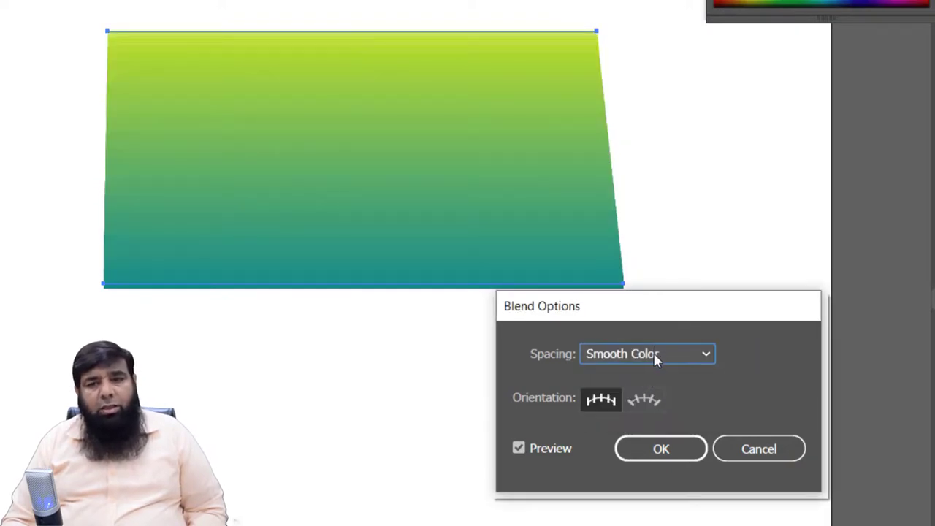
left_click(653, 356)
left_click(636, 396)
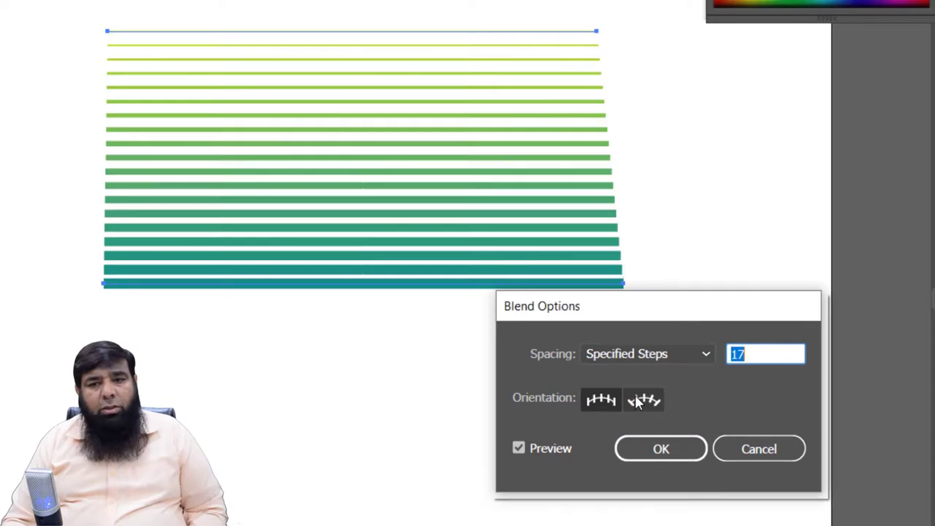
left_click(653, 451)
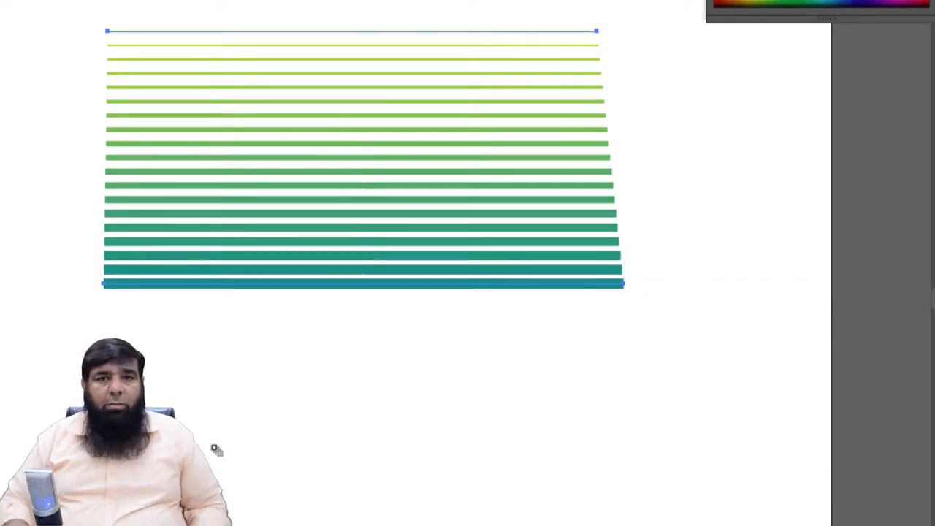